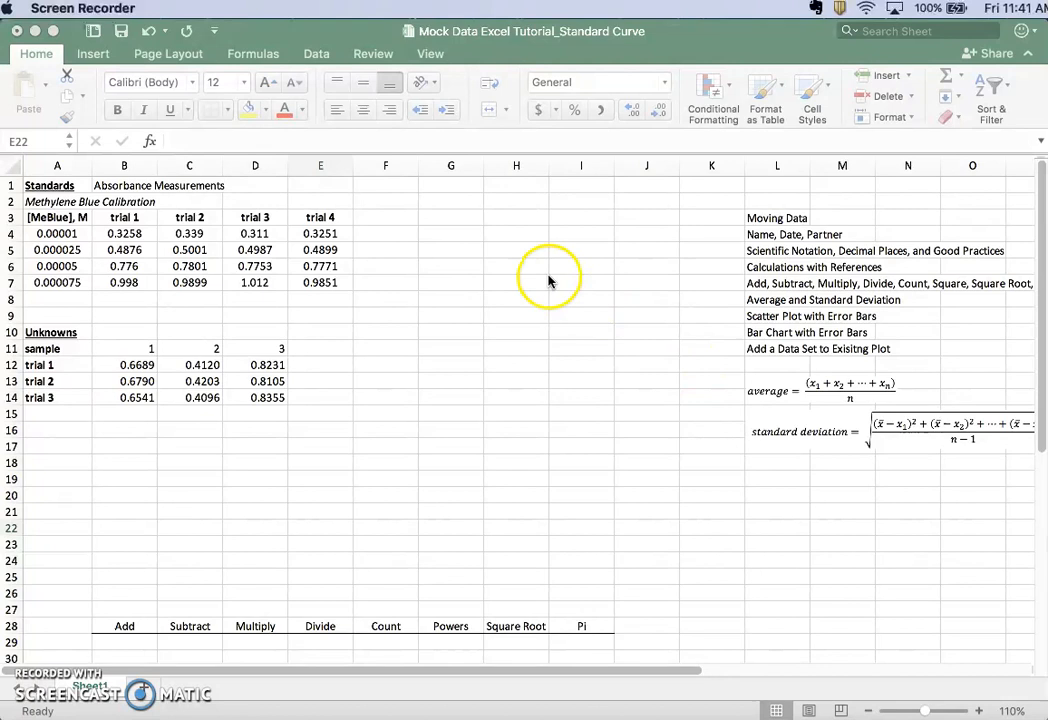
Enter the time stamp "0:30 min" in cell K3 beside the Moving Data topic
left_click(695, 214)
left_click(695, 219)
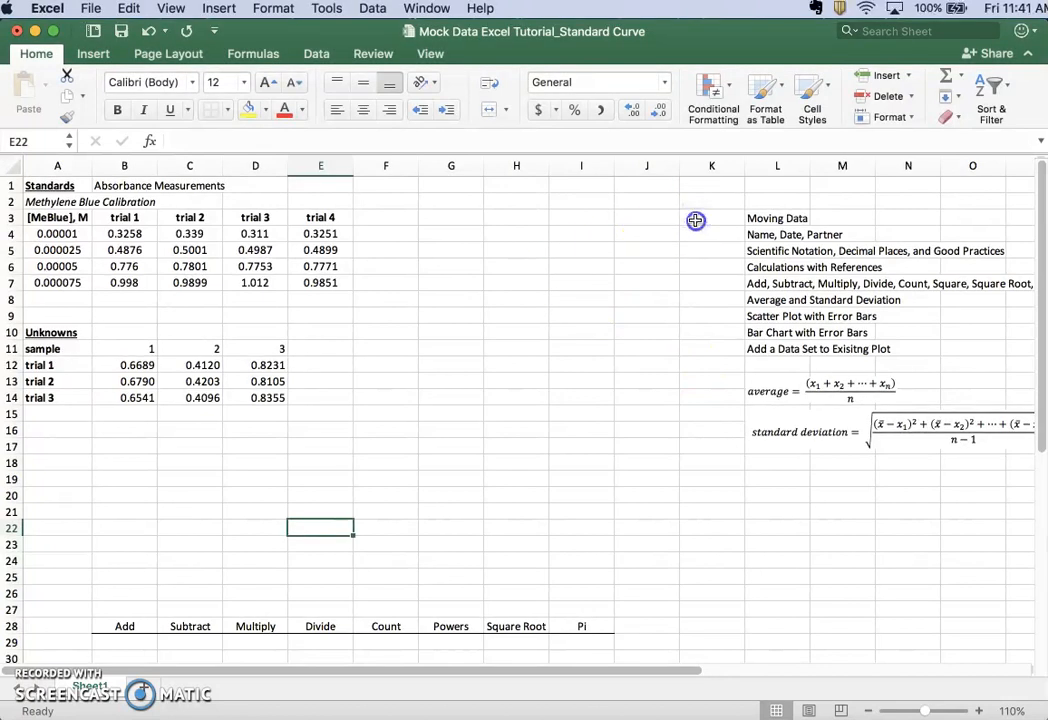
type("0:30 min")
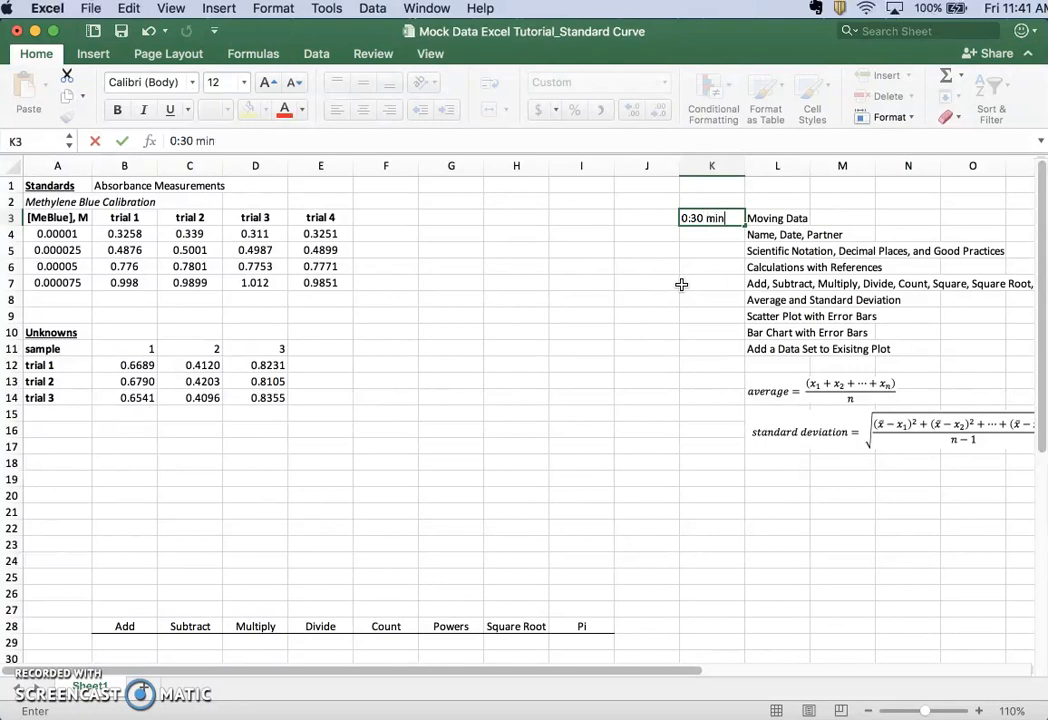
key("Return")
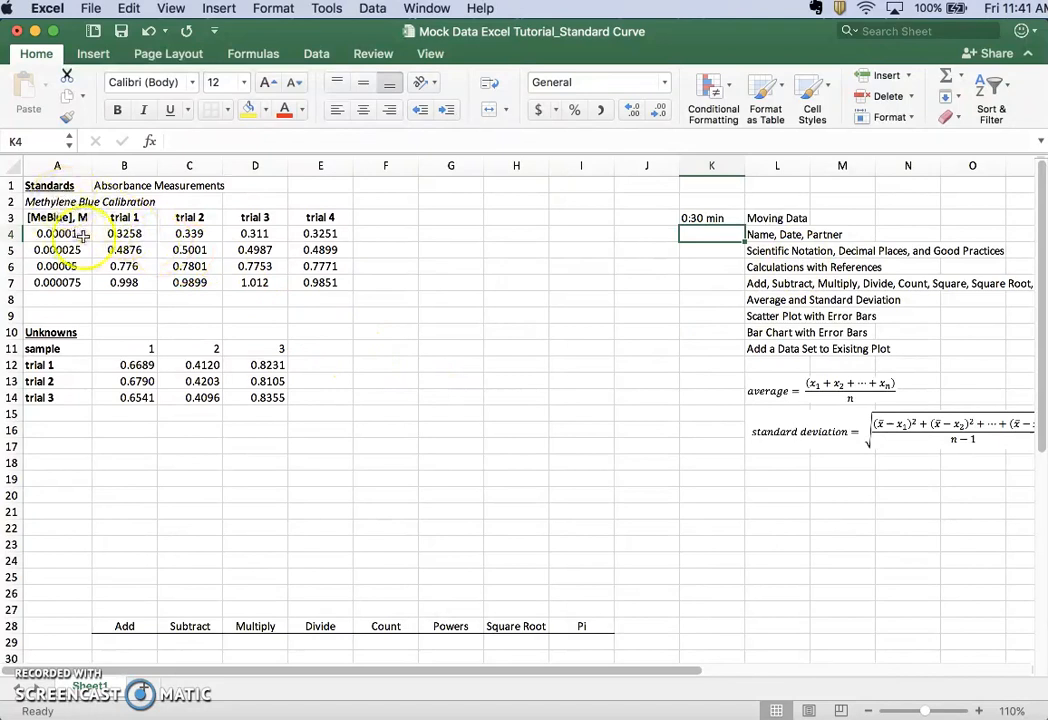
Try moving the value in E7 to G7 by cutting and pasting, and undo the move
left_click(322, 288)
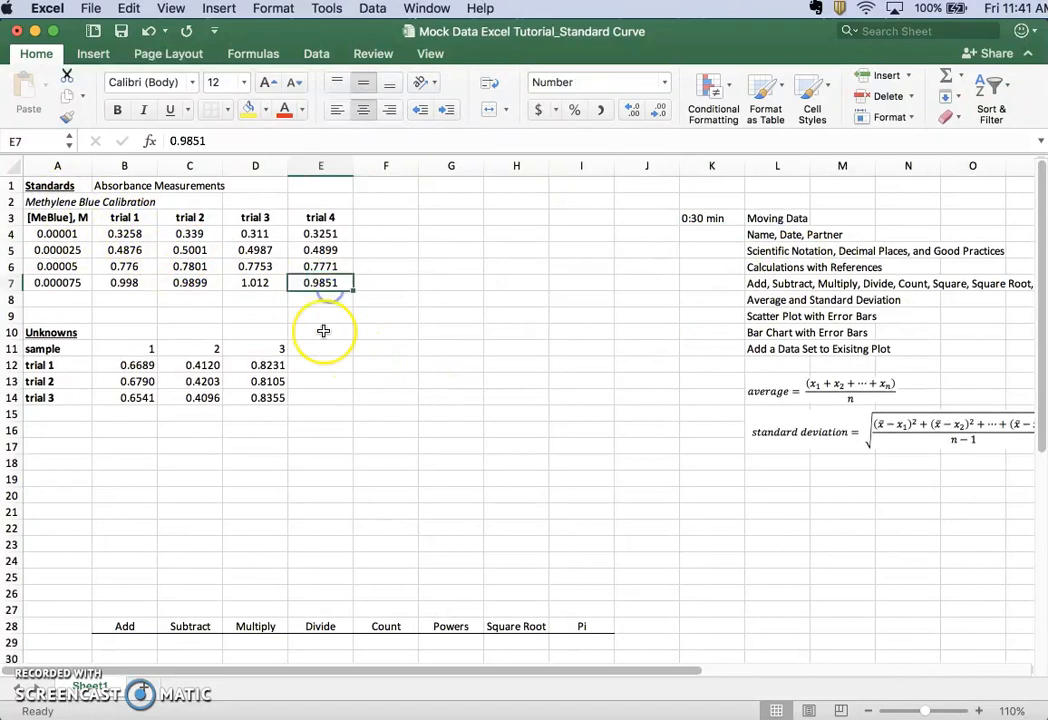
key("super+c")
left_click(440, 287)
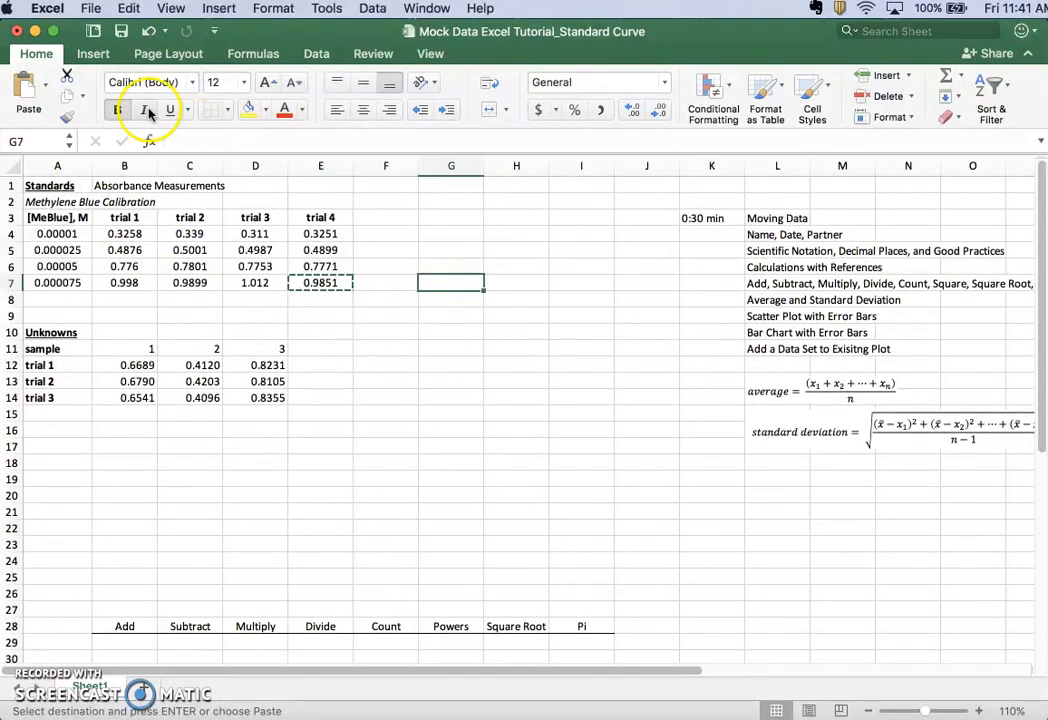
left_click(29, 87)
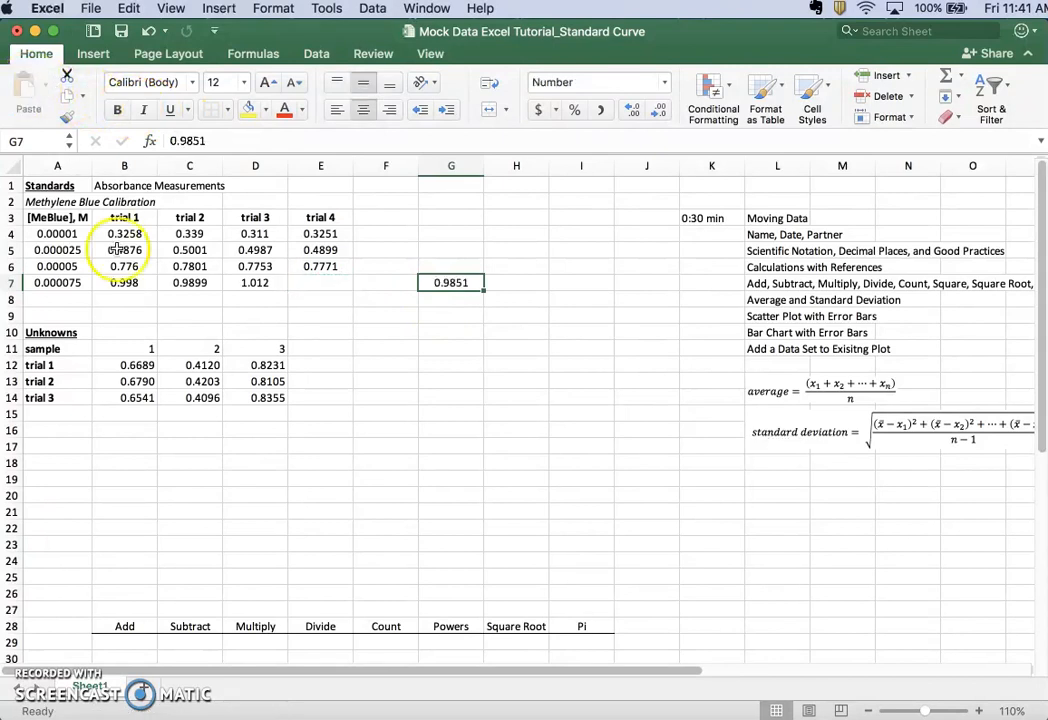
left_click(312, 396)
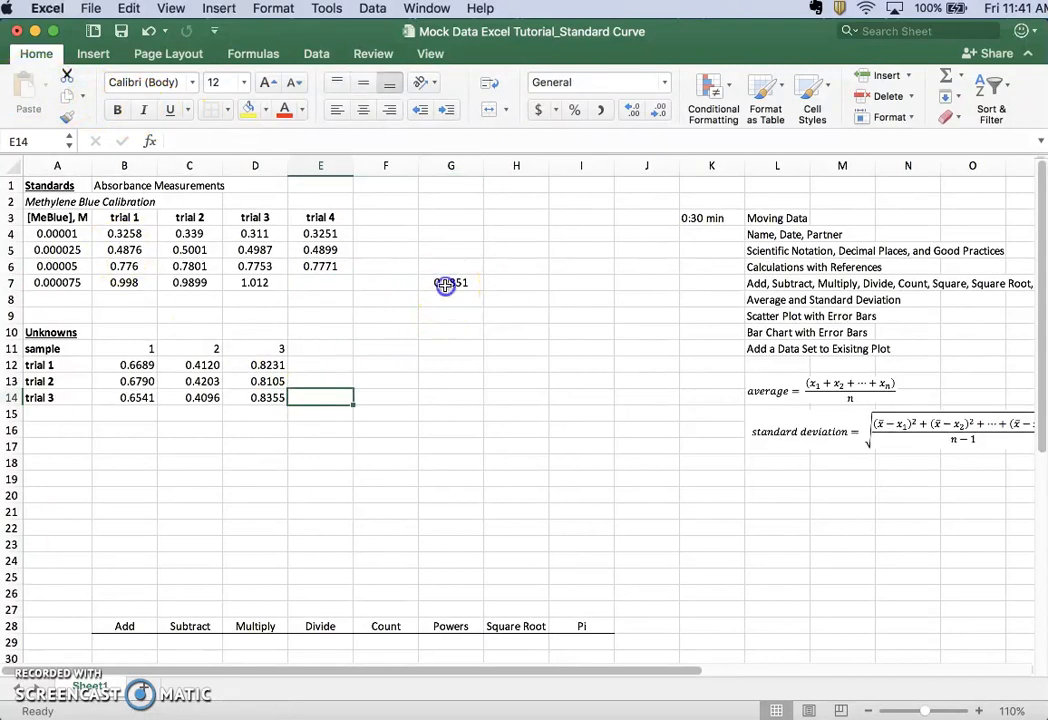
left_click(445, 285)
key("super+z")
left_click(409, 313)
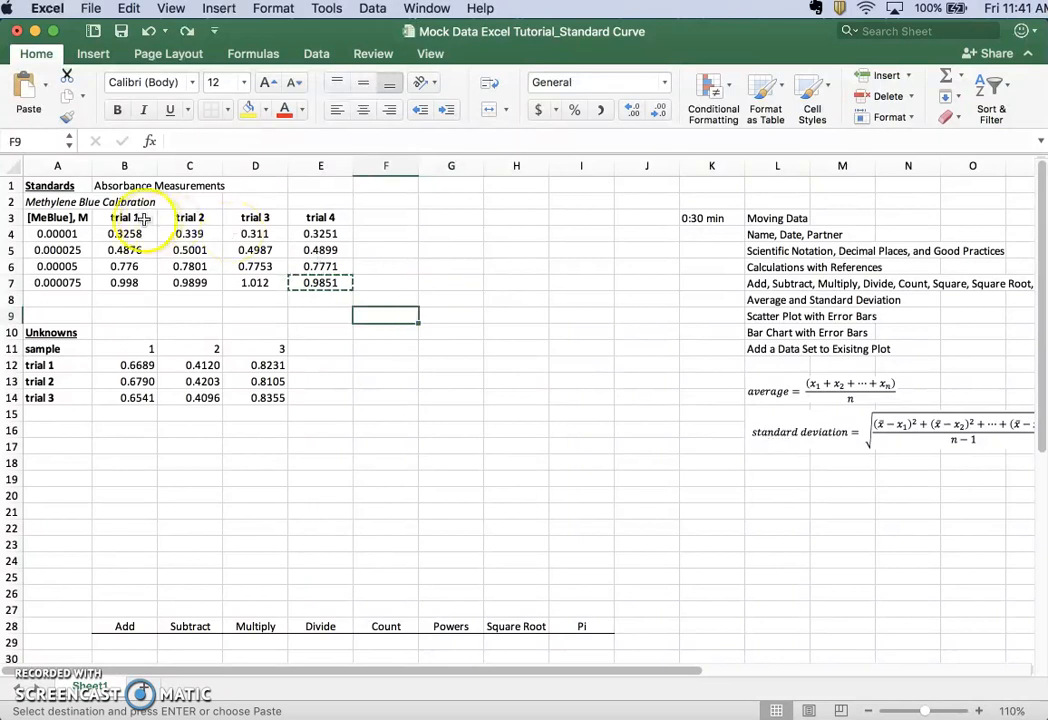
Move the whole Standards and Unknowns data block A1:E15 so that it starts in cell B5
left_click_drag(52, 186, 314, 410)
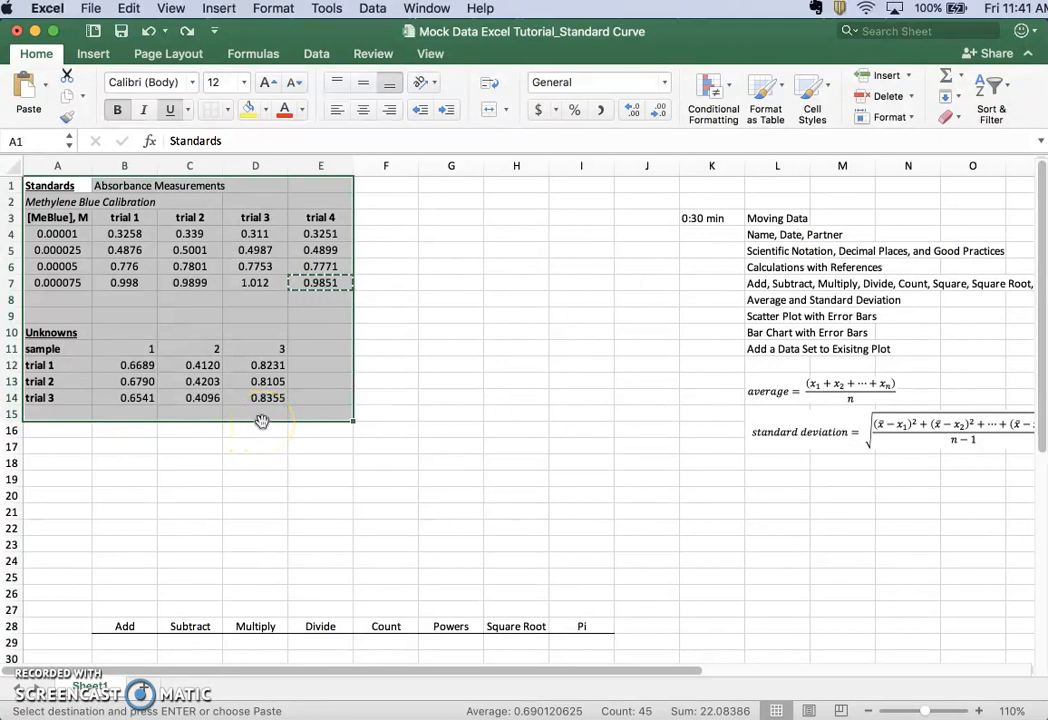
left_click_drag(261, 421, 318, 482)
left_click(320, 576)
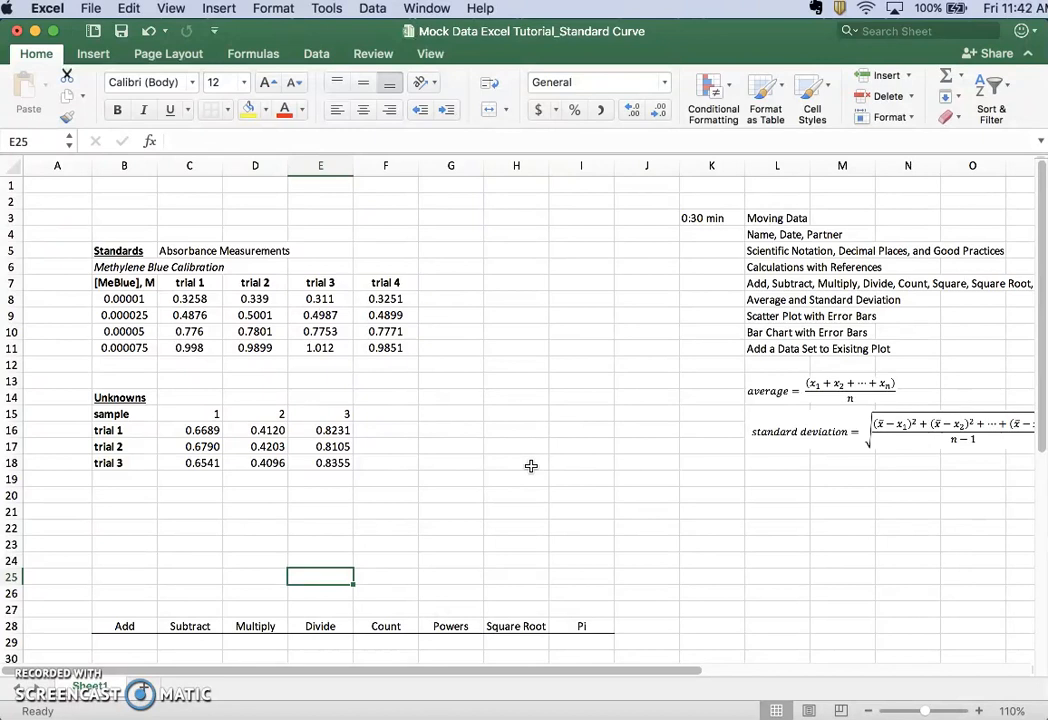
Try moving the trial 3 and trial 4 data in E7:F11 one column over, and undo the move
left_click(336, 287)
left_click_drag(341, 295, 381, 349)
left_click_drag(287, 330, 355, 335)
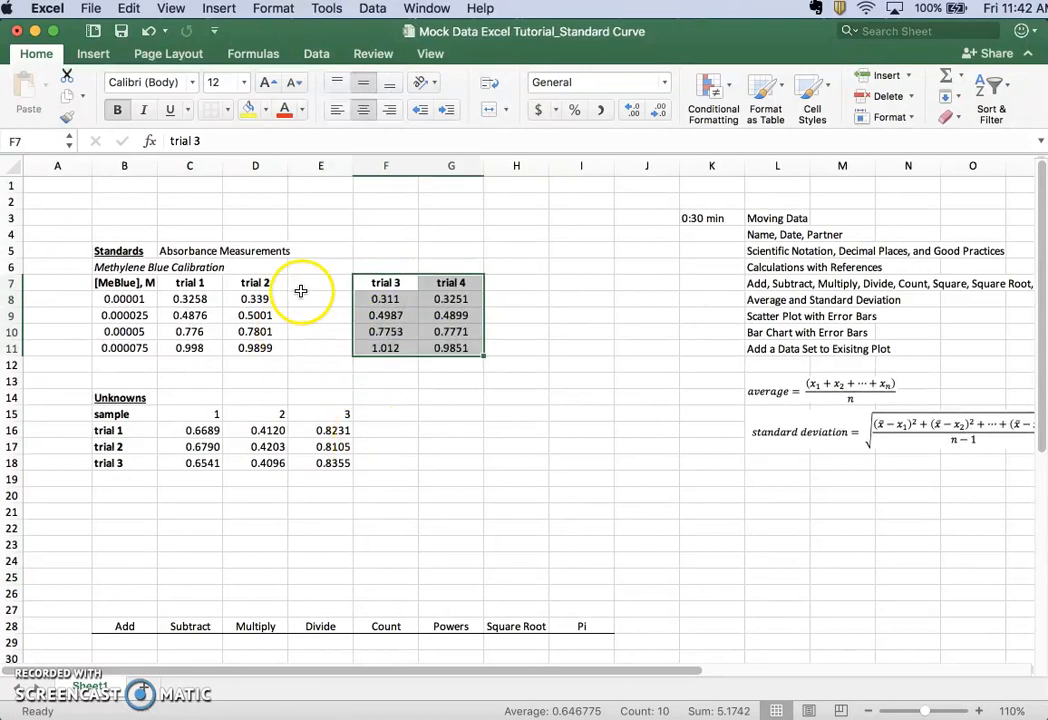
left_click(314, 368)
left_click(442, 432)
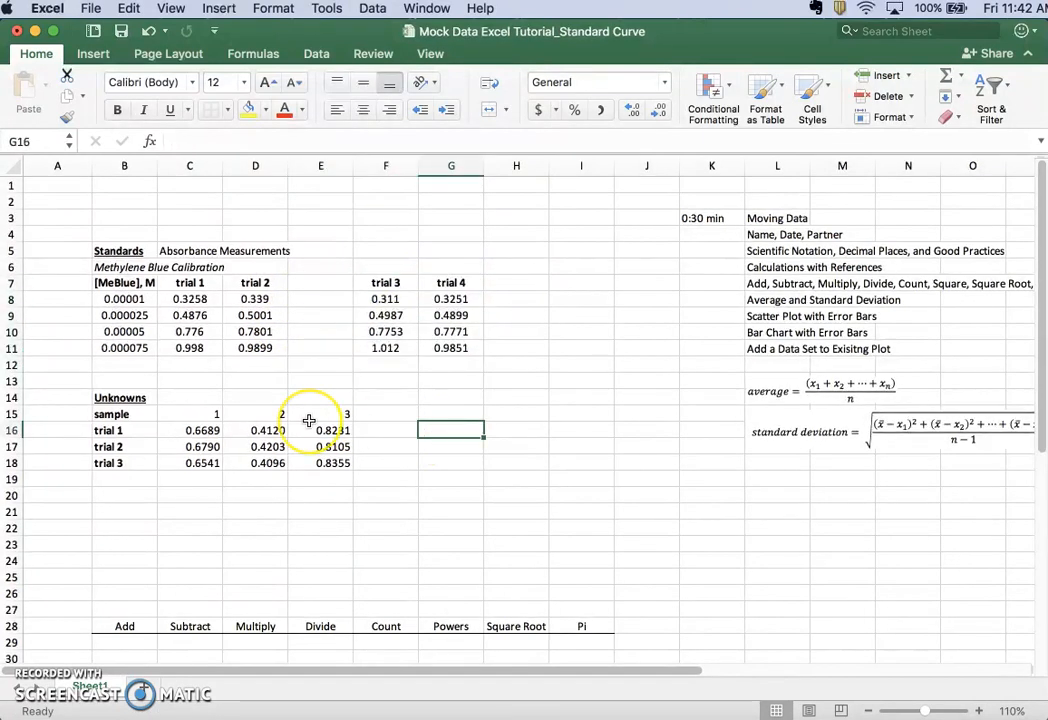
key("super+z")
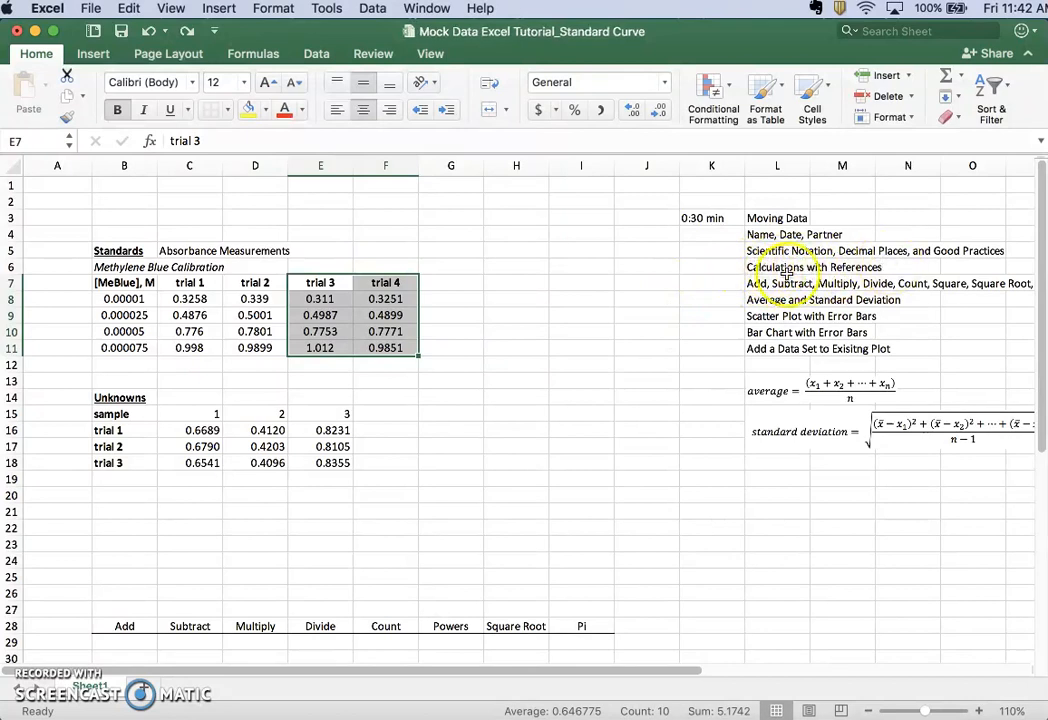
left_click(513, 360)
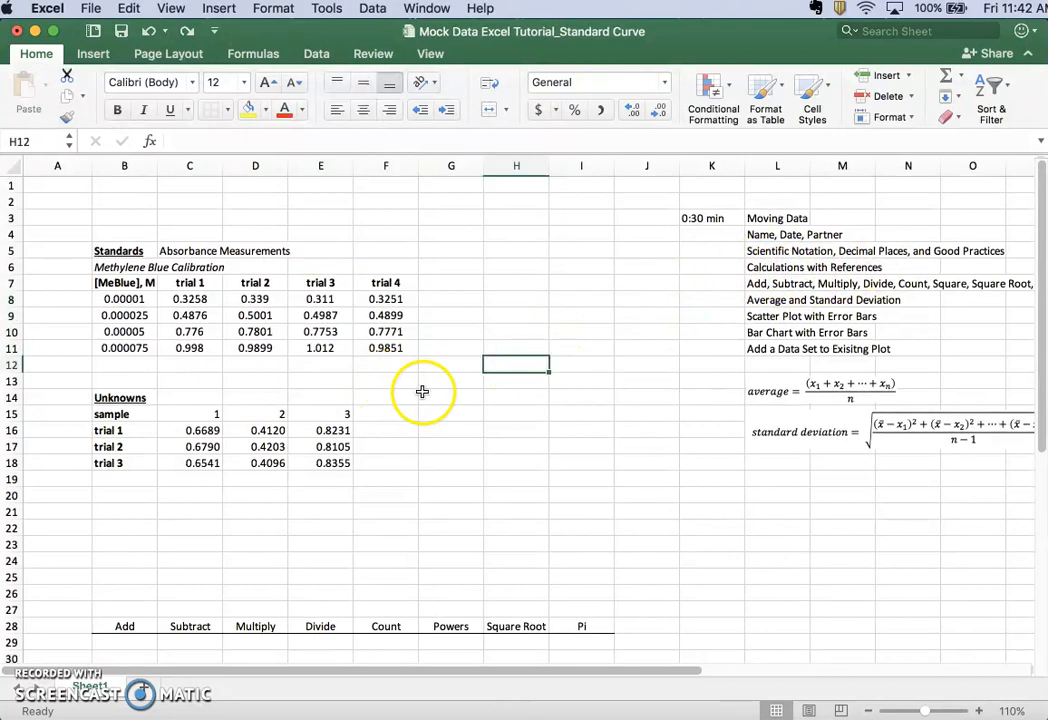
Enter the time stamp "1:30 min" in cell K4 beside the Name, Date, Partner topic
left_click(725, 236)
type("1")
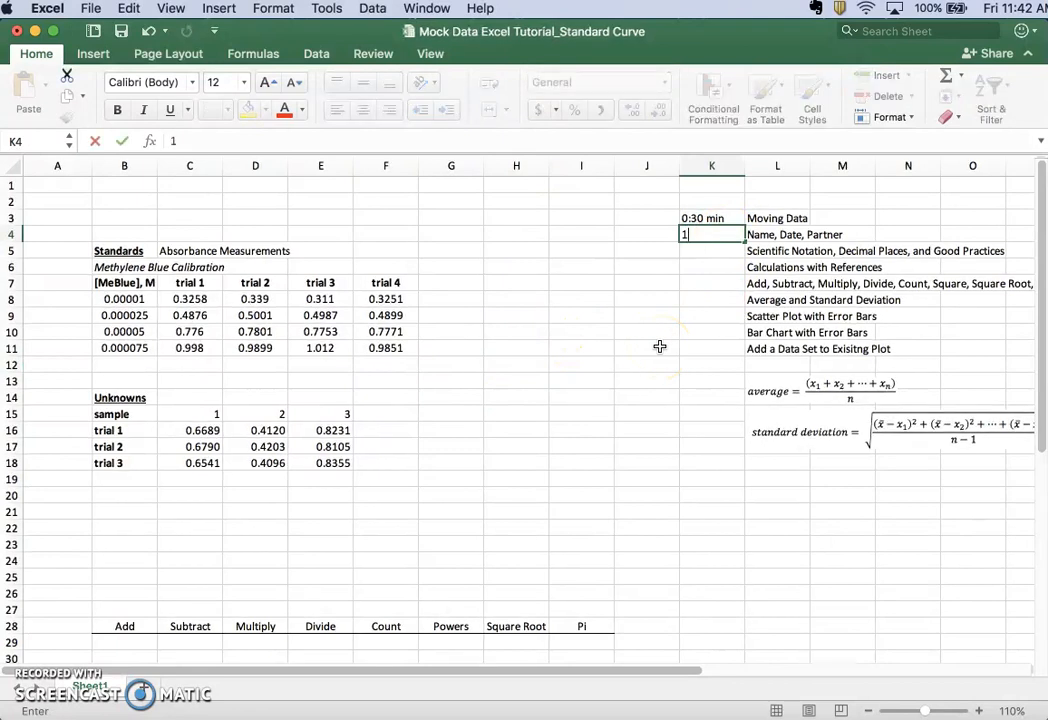
type(":30 min")
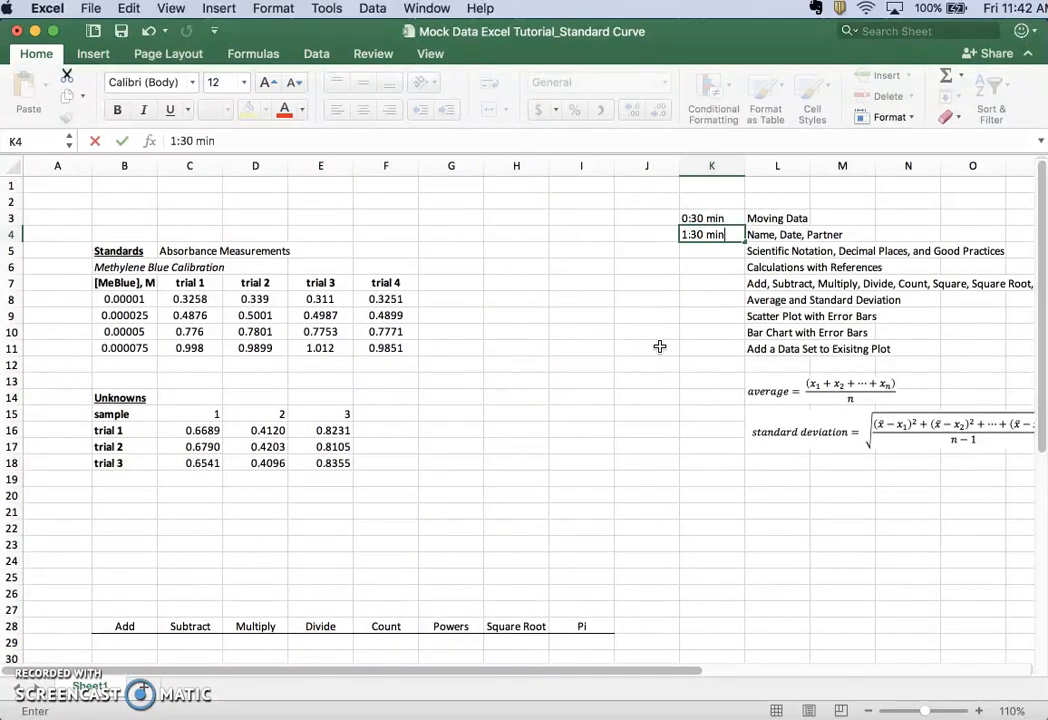
key("Return")
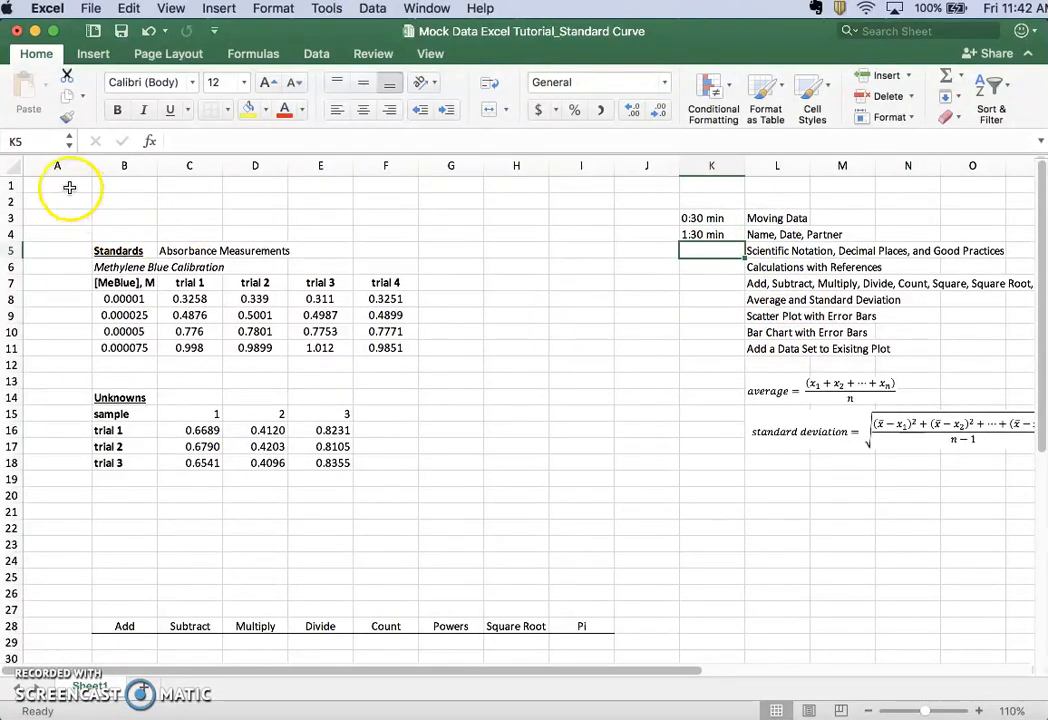
Enter the author's title and name followed by the date 8/17/18 in cell A1
left_click(30, 187)
type("Dr. Bixby,")
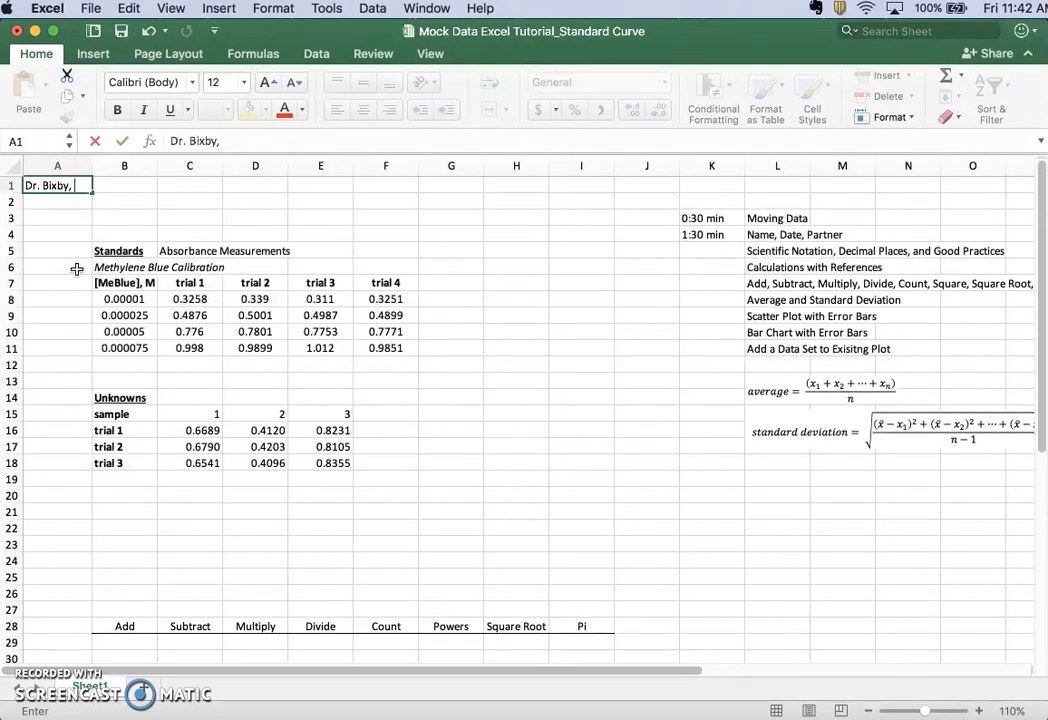
type("8")
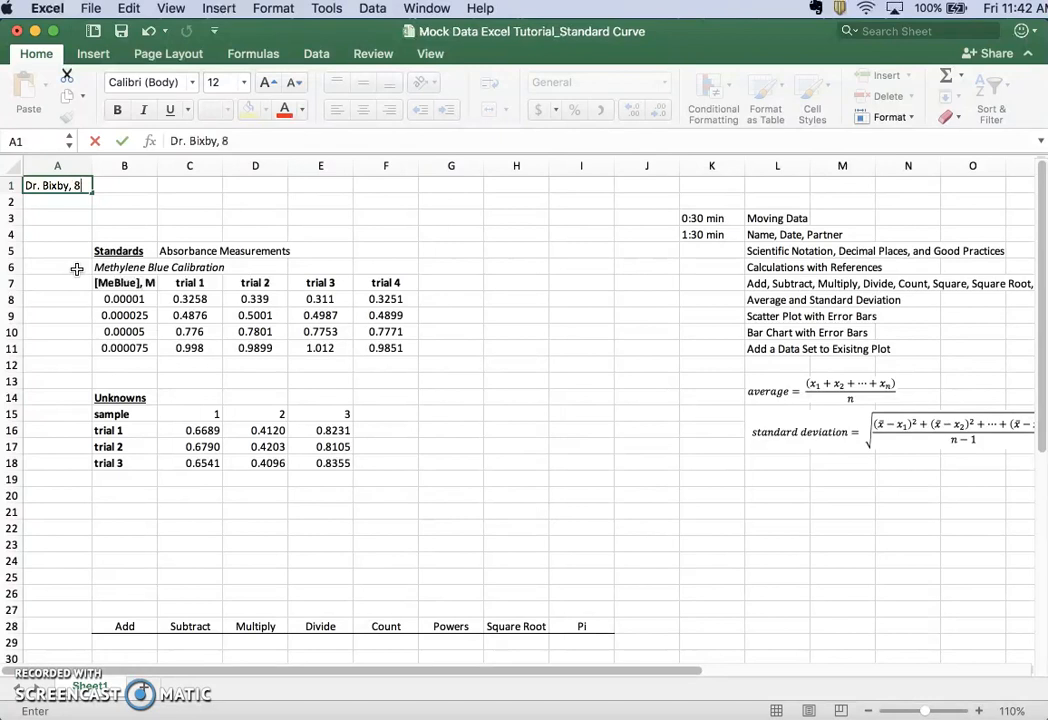
type("/17/18")
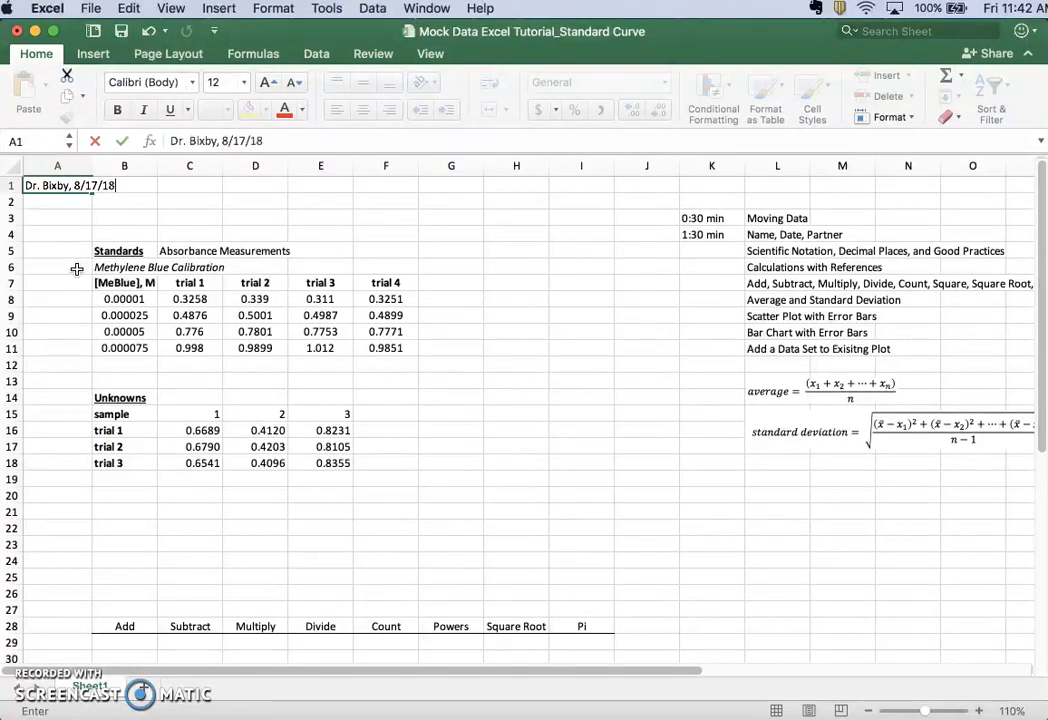
key("Return")
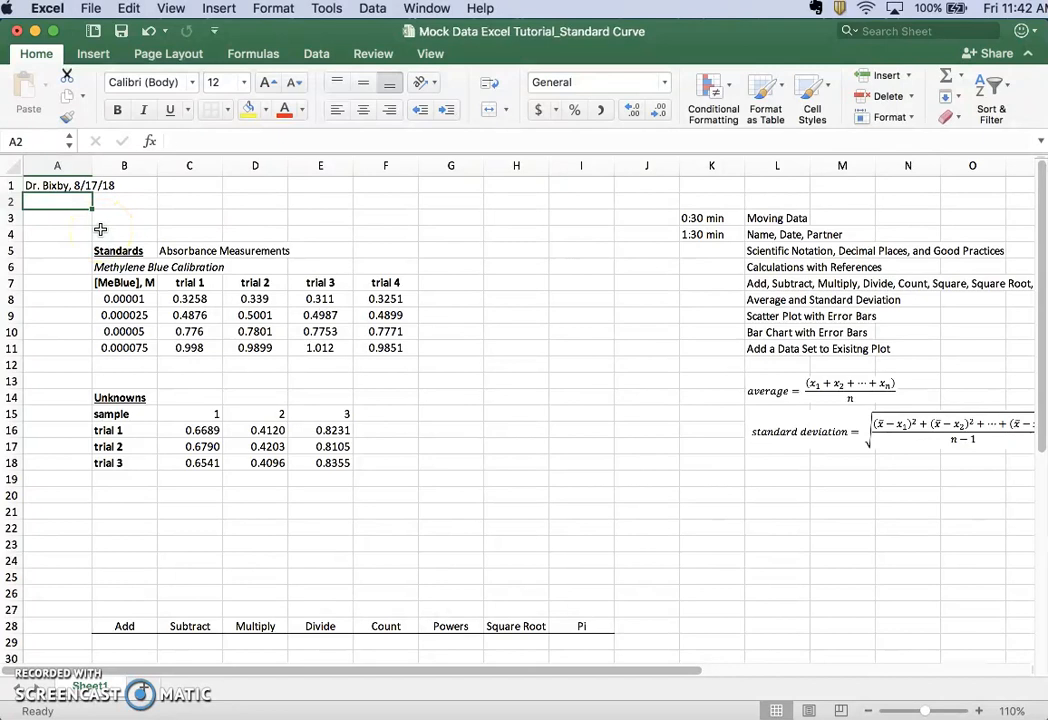
Enter the title "FA18 Tutorial Video #1" in cell A2
type("FA18")
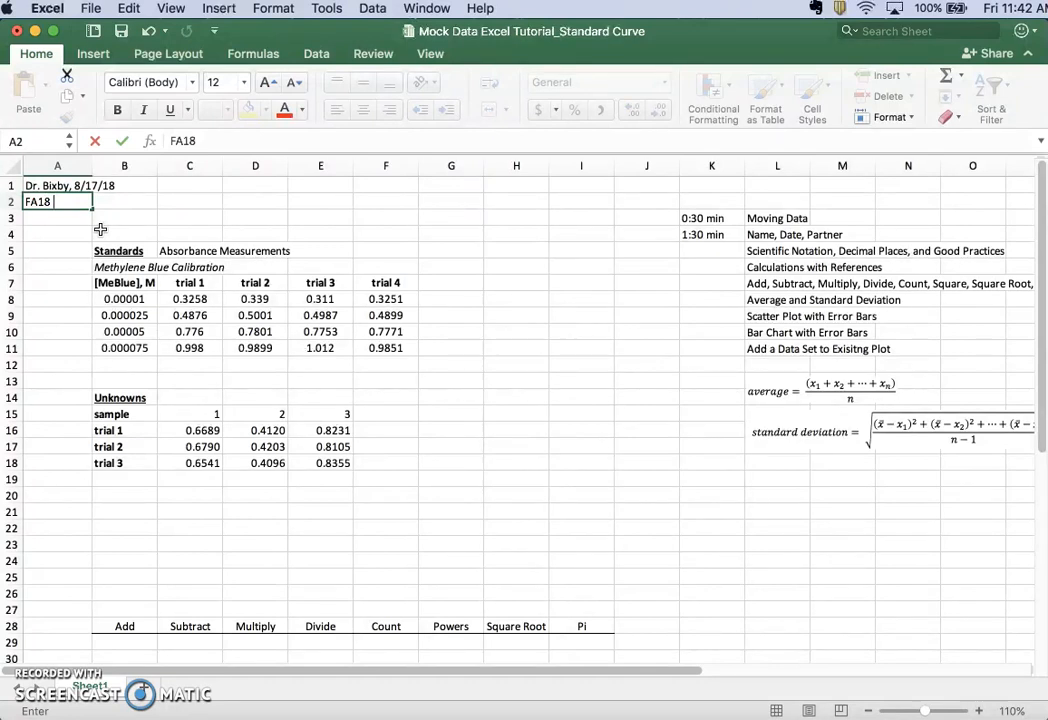
type("Tu")
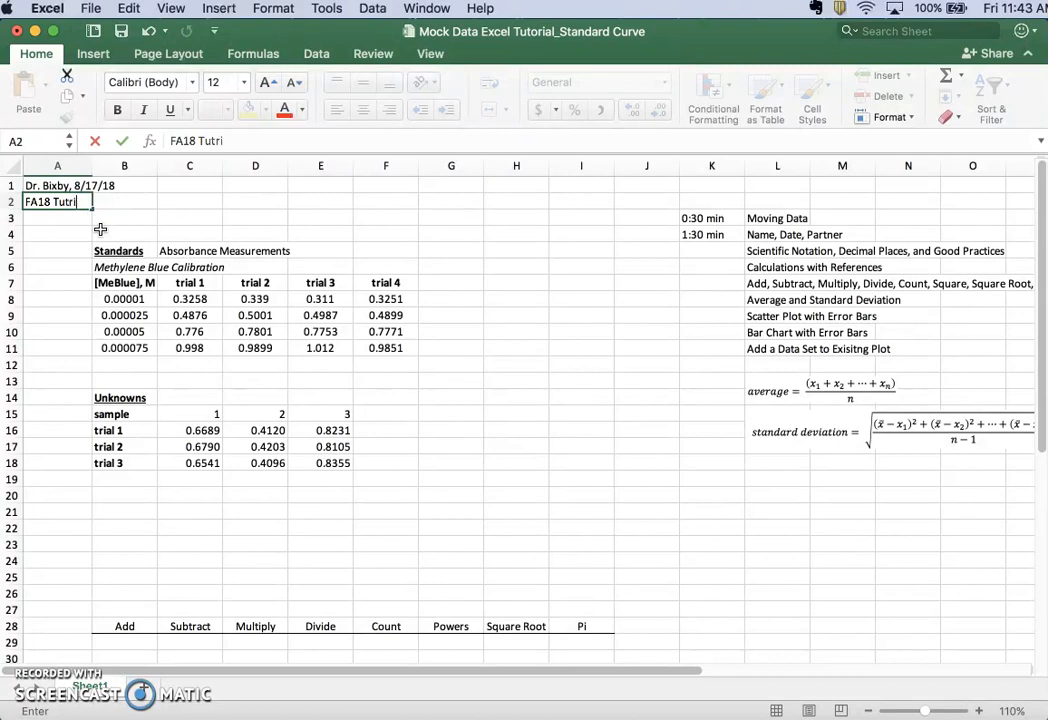
type("tri")
key("BackSpace")
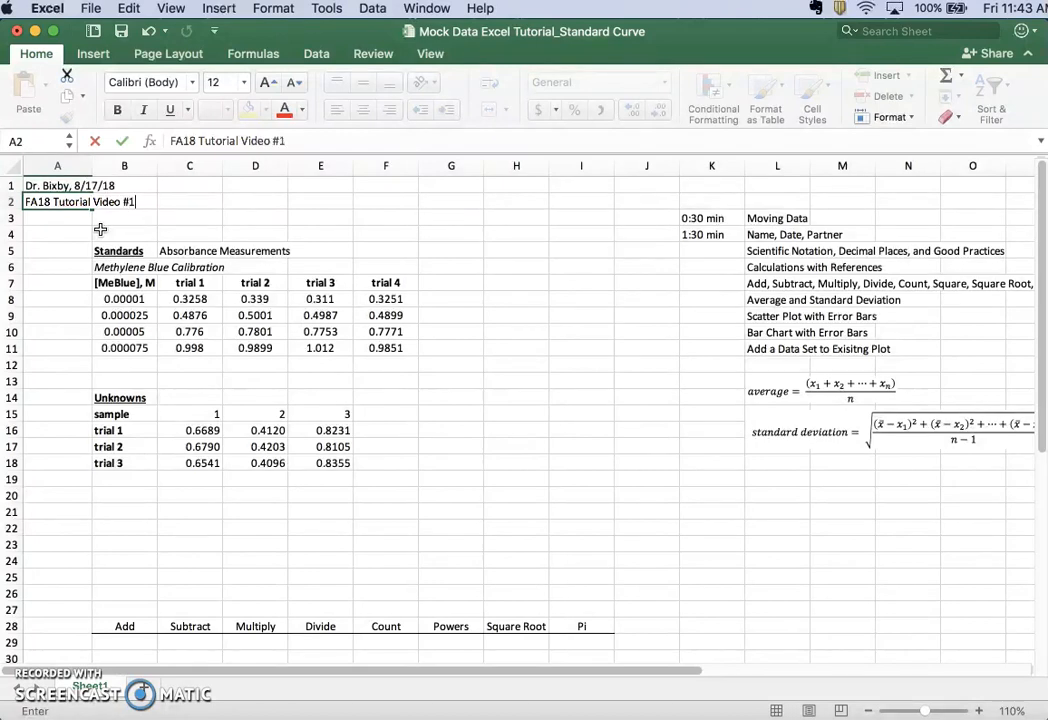
type("ial Video #1")
key("Return")
Enter the time stamp "2:30 min" in cell K5 beside the Scientific Notation topic
left_click(727, 249)
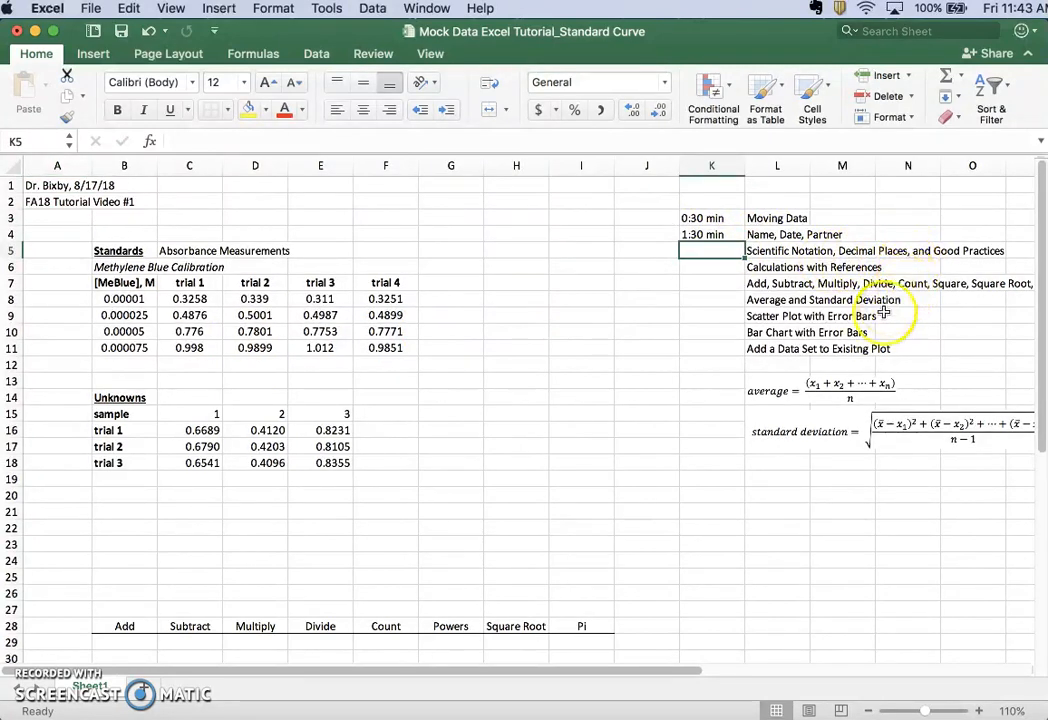
type("2:3 min")
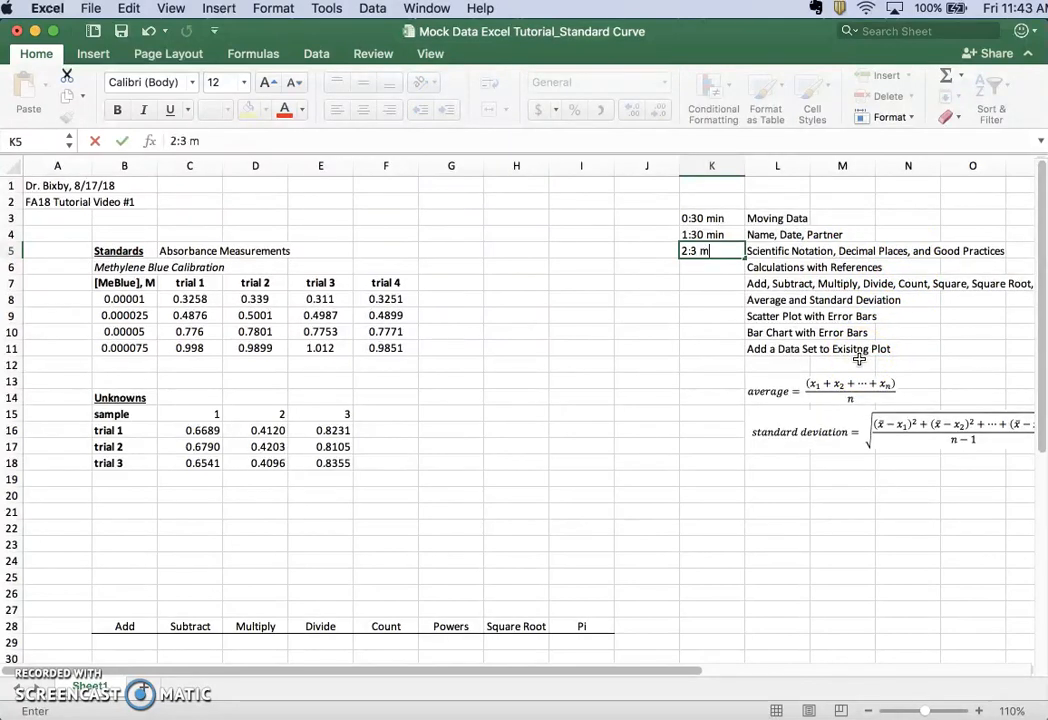
left_click(186, 140)
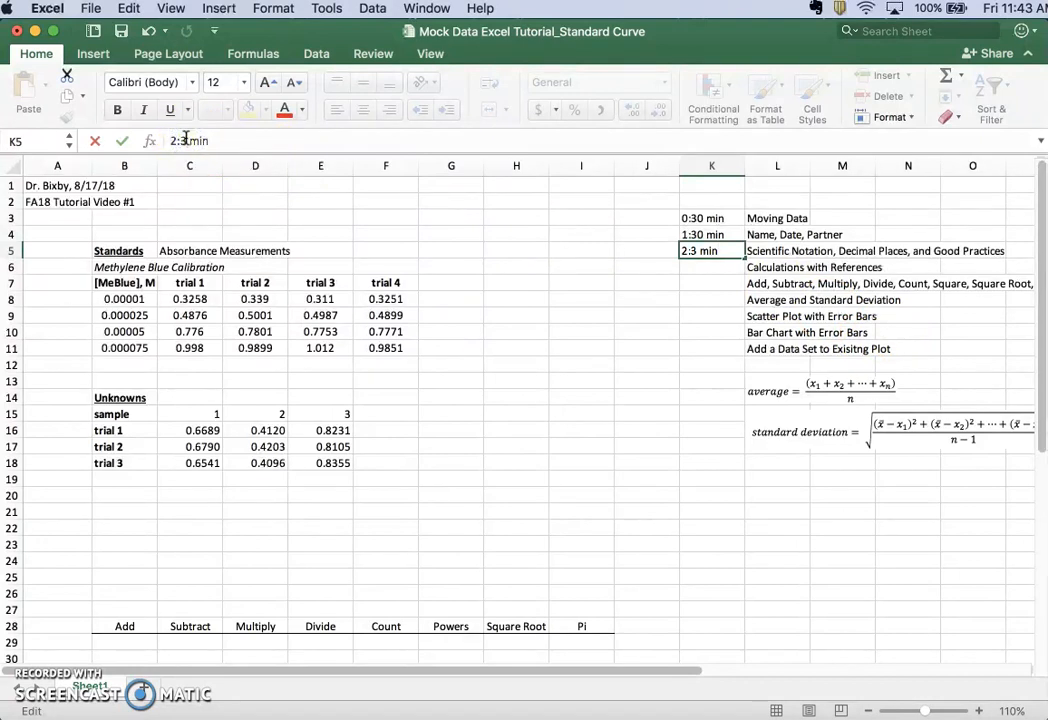
type("0")
key("Return")
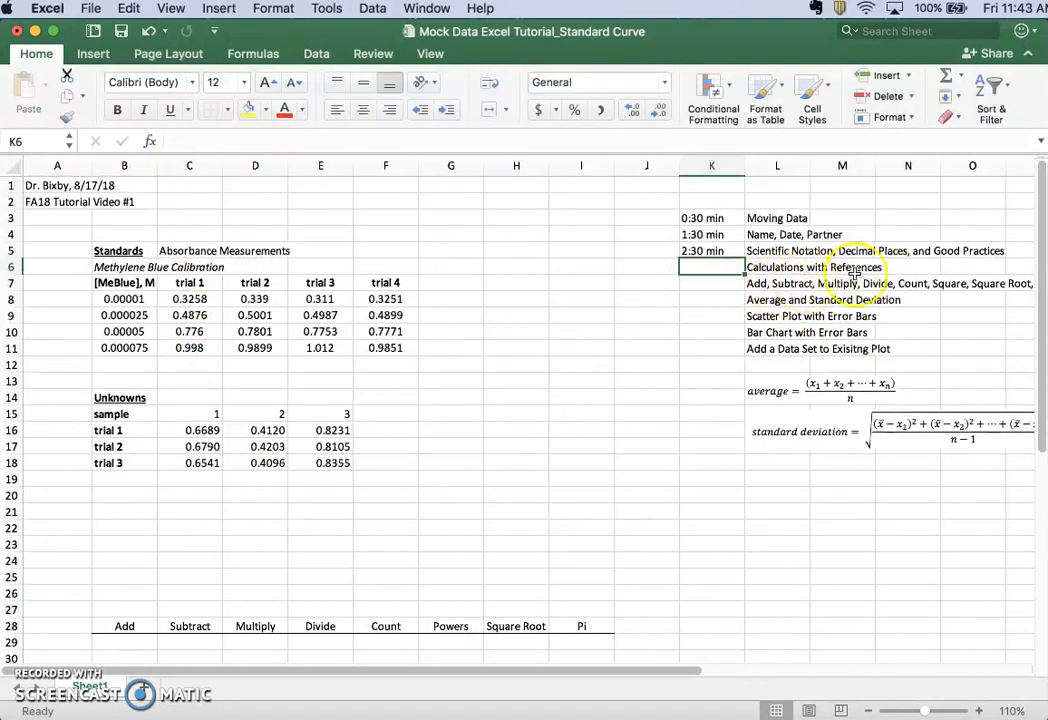
Format the methylene blue concentrations in B8:B11 in scientific notation
left_click_drag(118, 299, 119, 349)
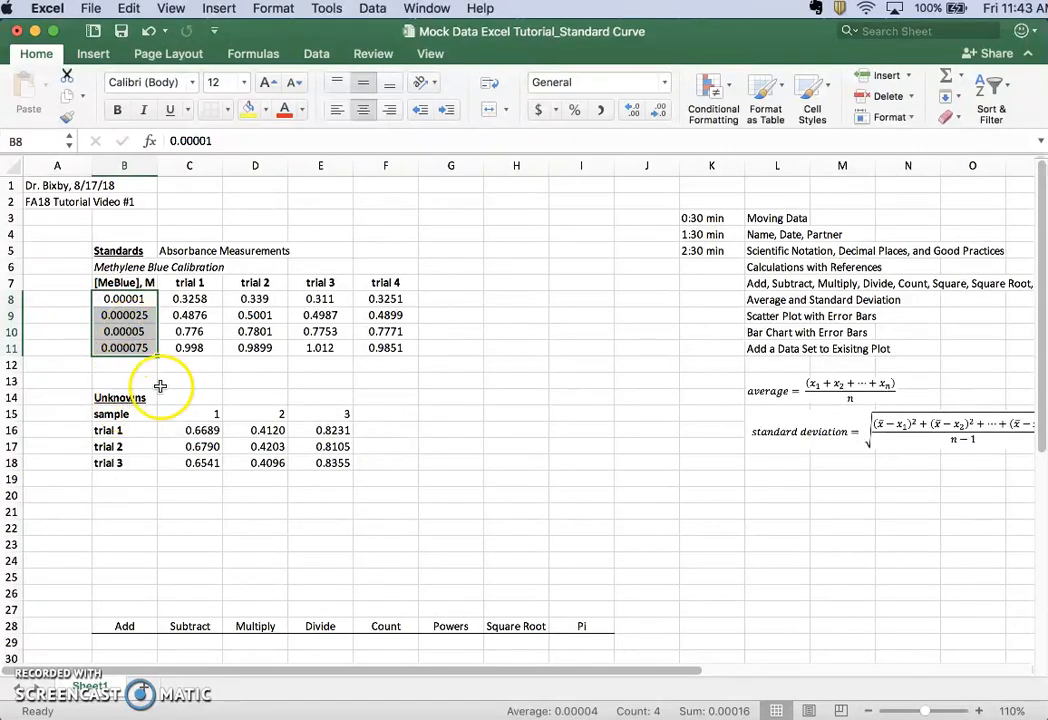
left_click(663, 83)
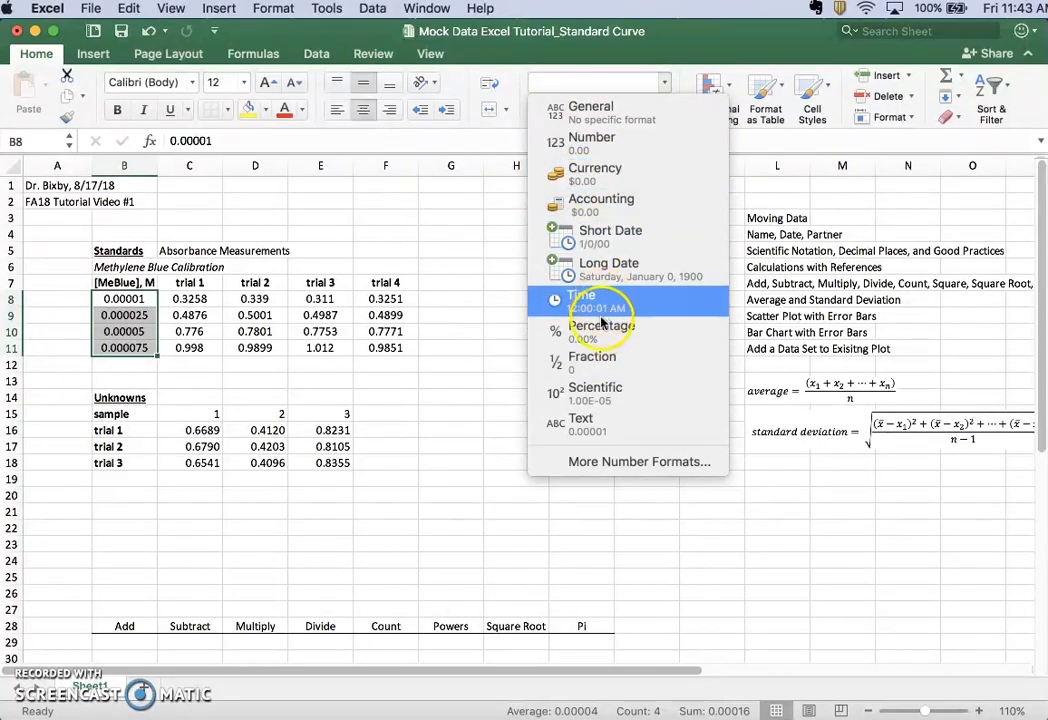
left_click(618, 397)
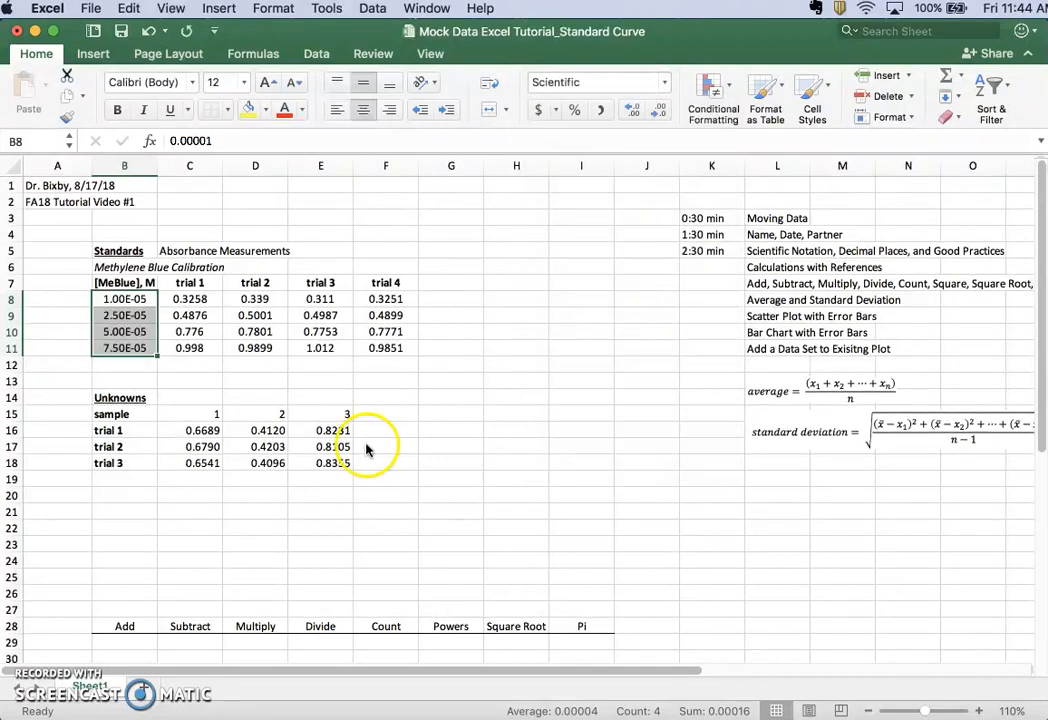
left_click(188, 378)
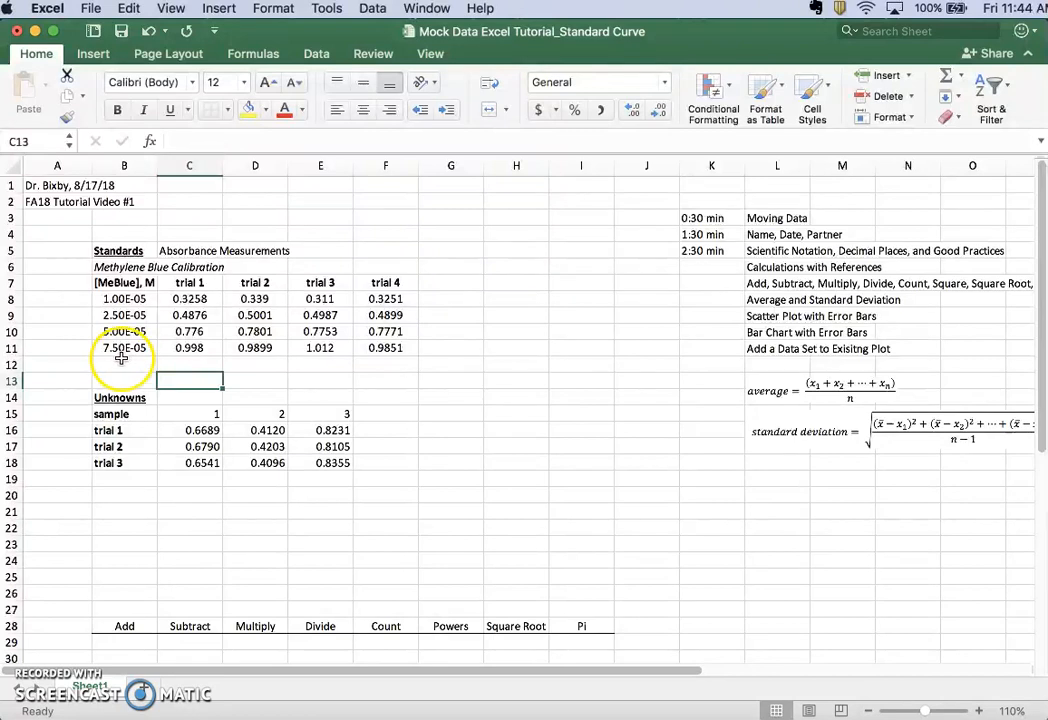
Enter "x 10^" as text in cell B12 below the concentrations, using a leading apostrophe
left_click(132, 366)
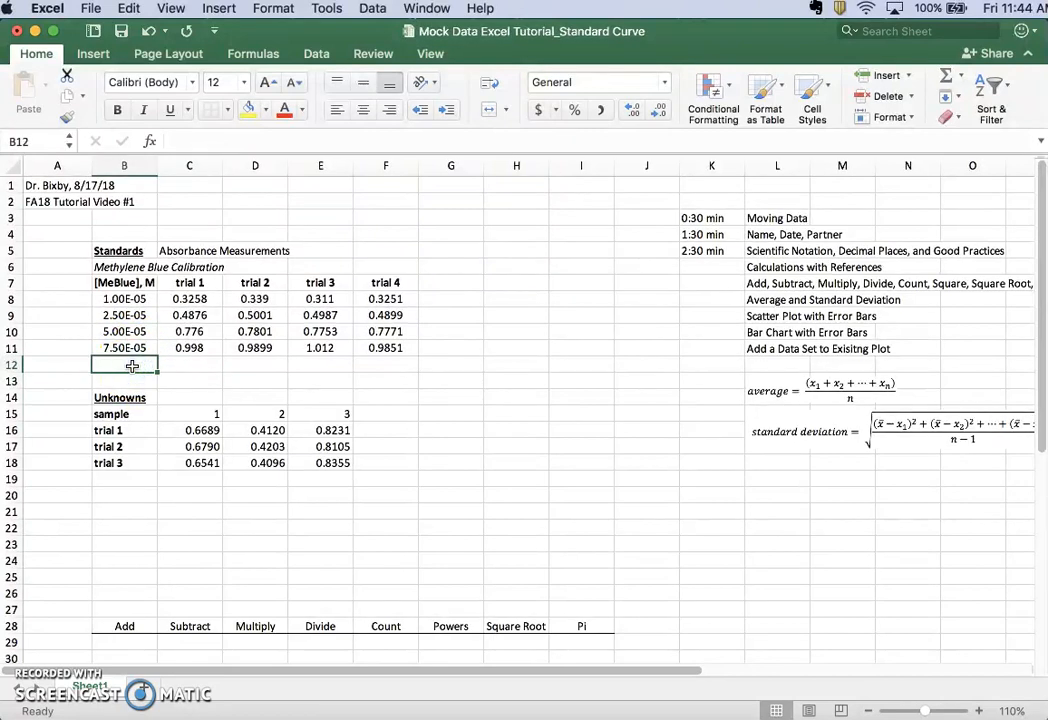
type("'x 10^")
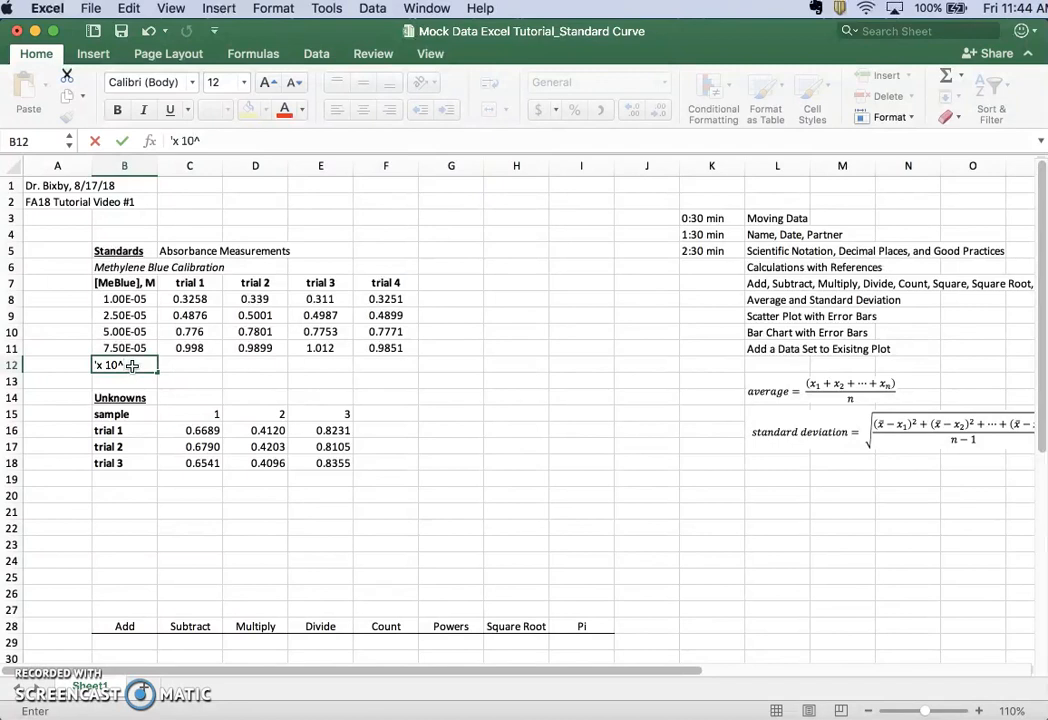
key("Return")
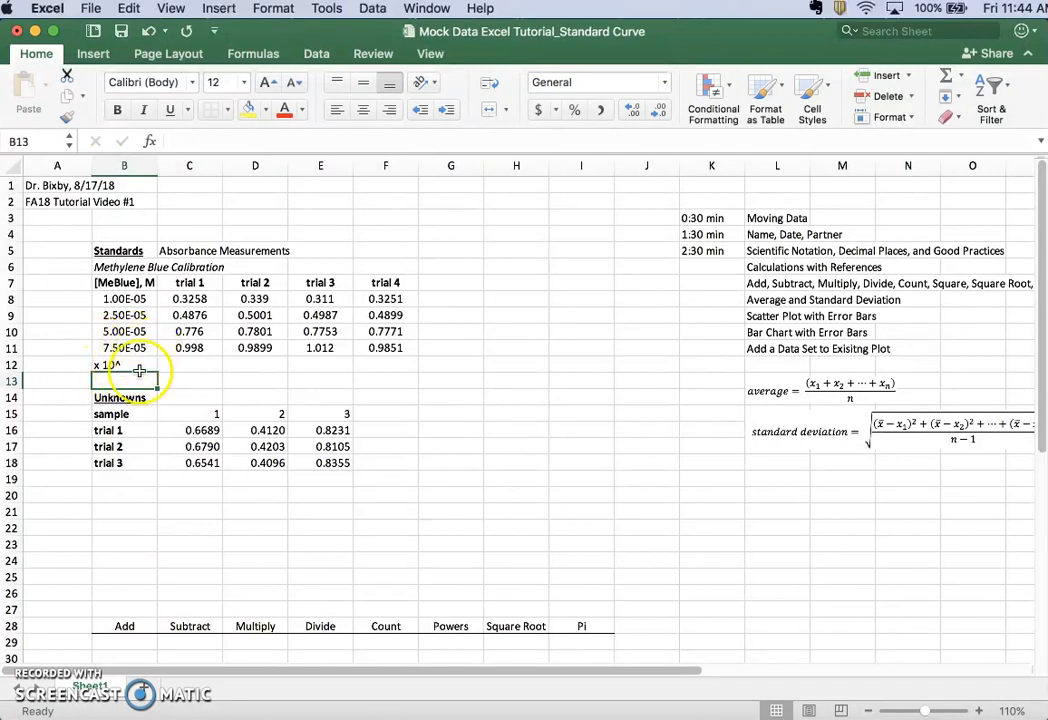
Clear the "x 10^" text from cell B12 below the concentrations
left_click(127, 364)
key("BackSpace")
key("Return")
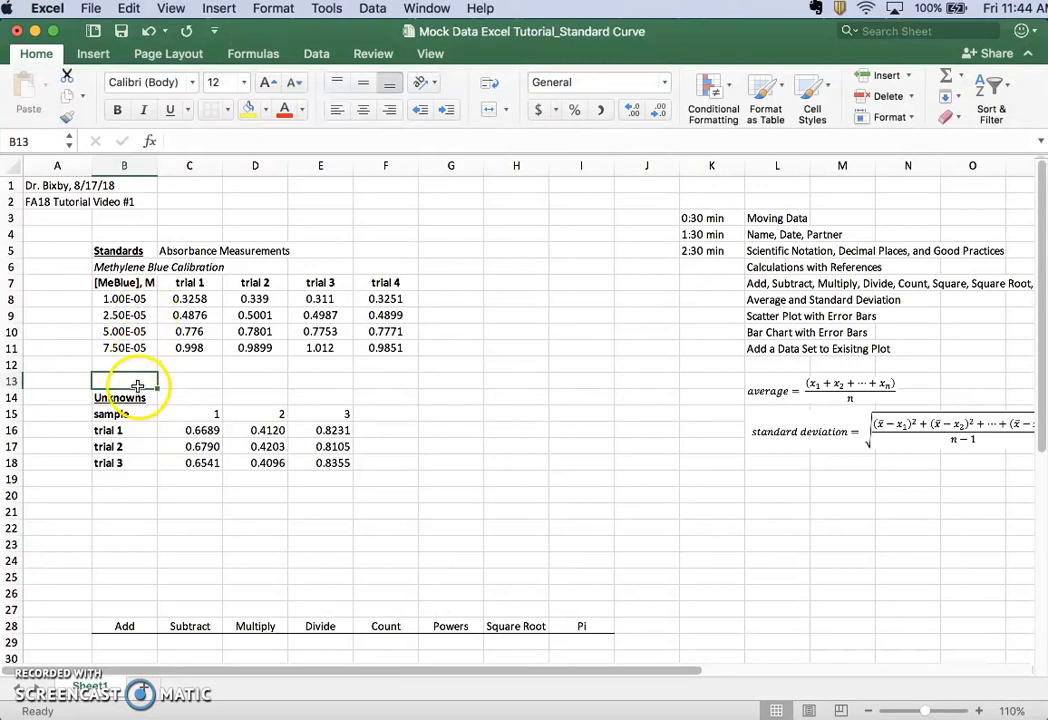
Enter "7.5x10^-5" as text with a leading apostrophe in cell B12, and clear the cell
left_click(128, 365)
type("7.5x10")
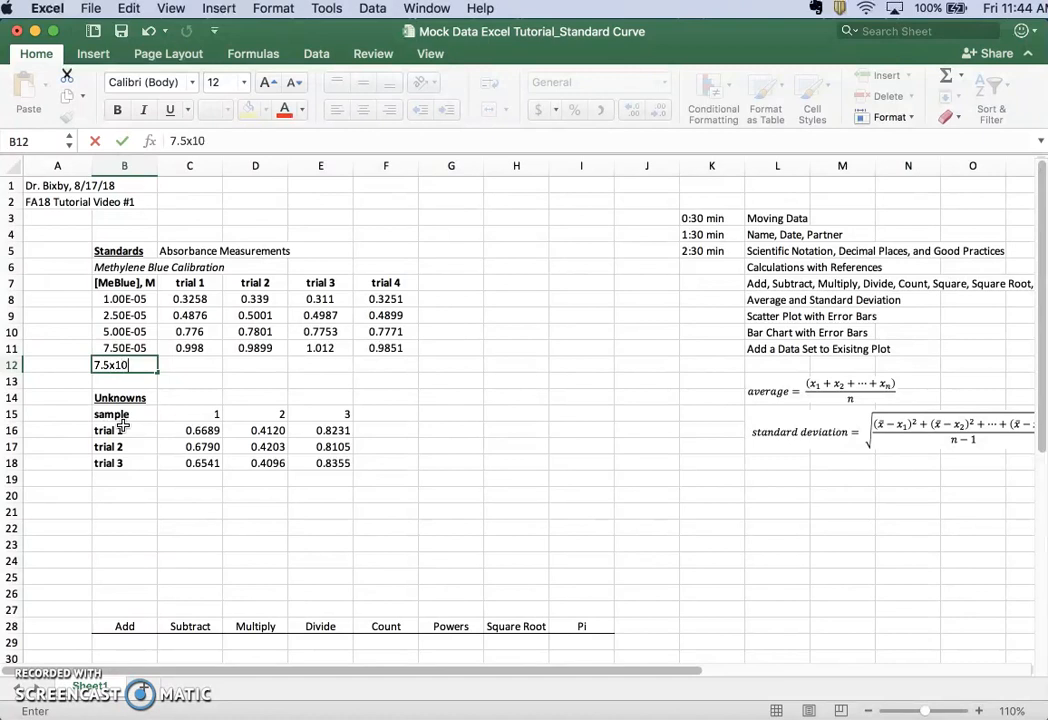
type("^-5")
key("Return")
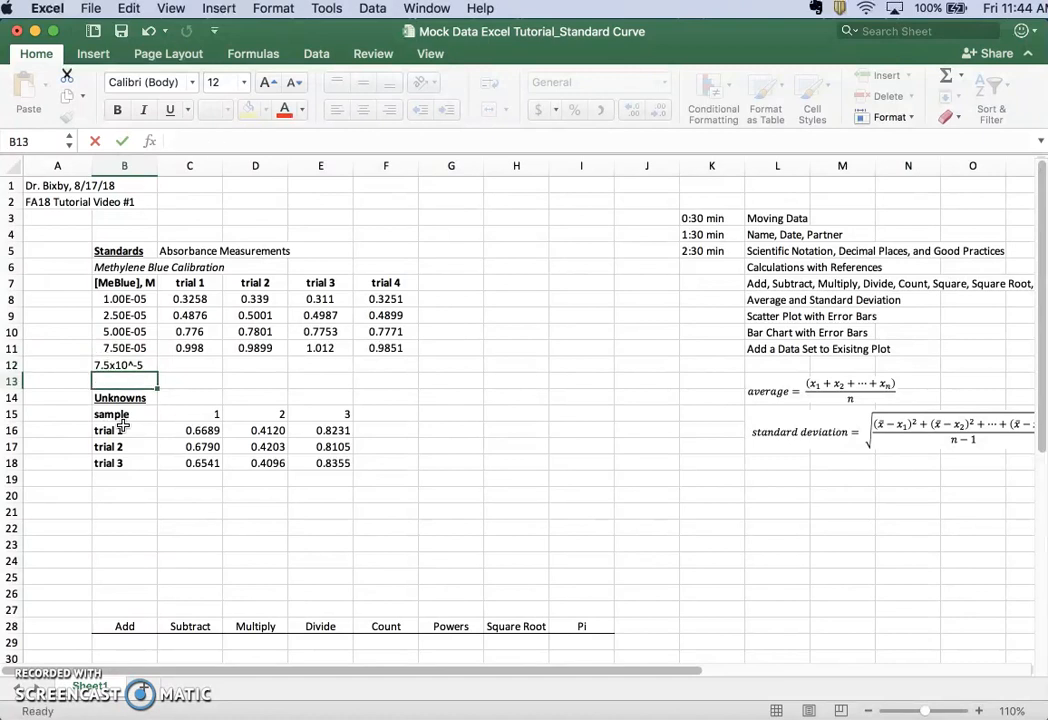
left_click(110, 366)
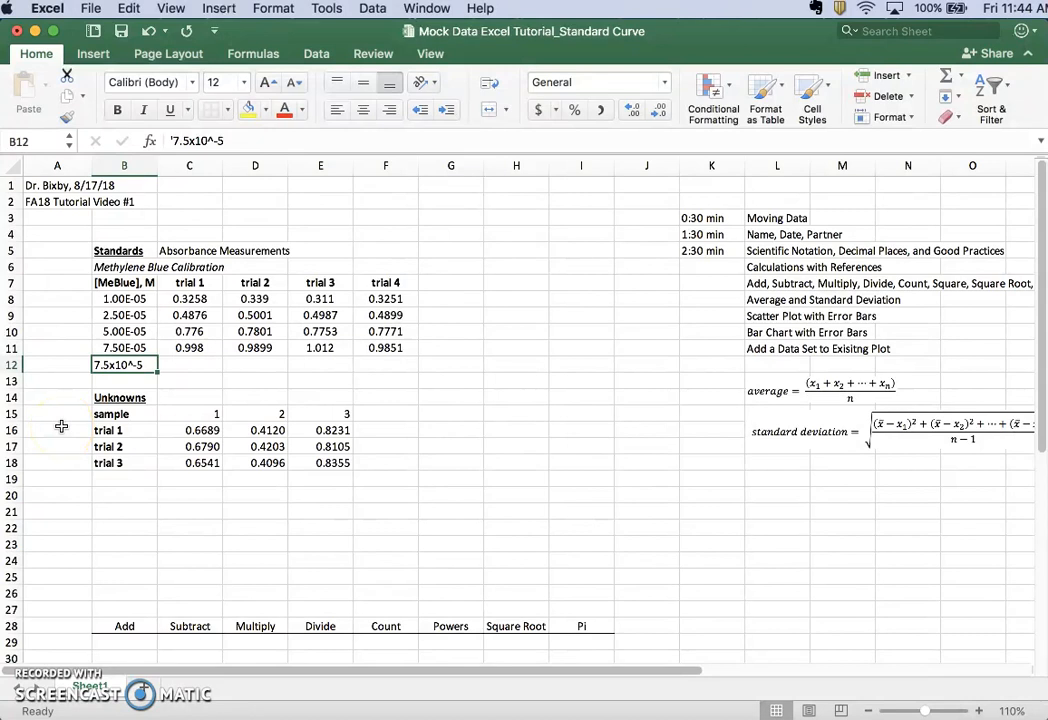
left_click(172, 141)
type("'")
key("Return")
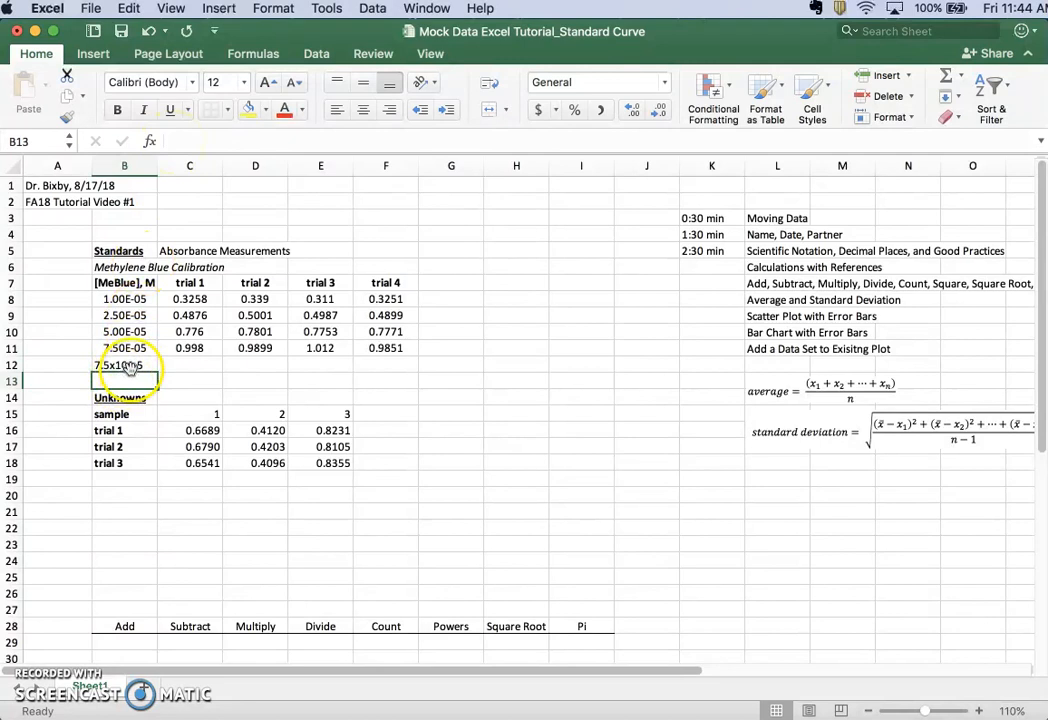
key("Up")
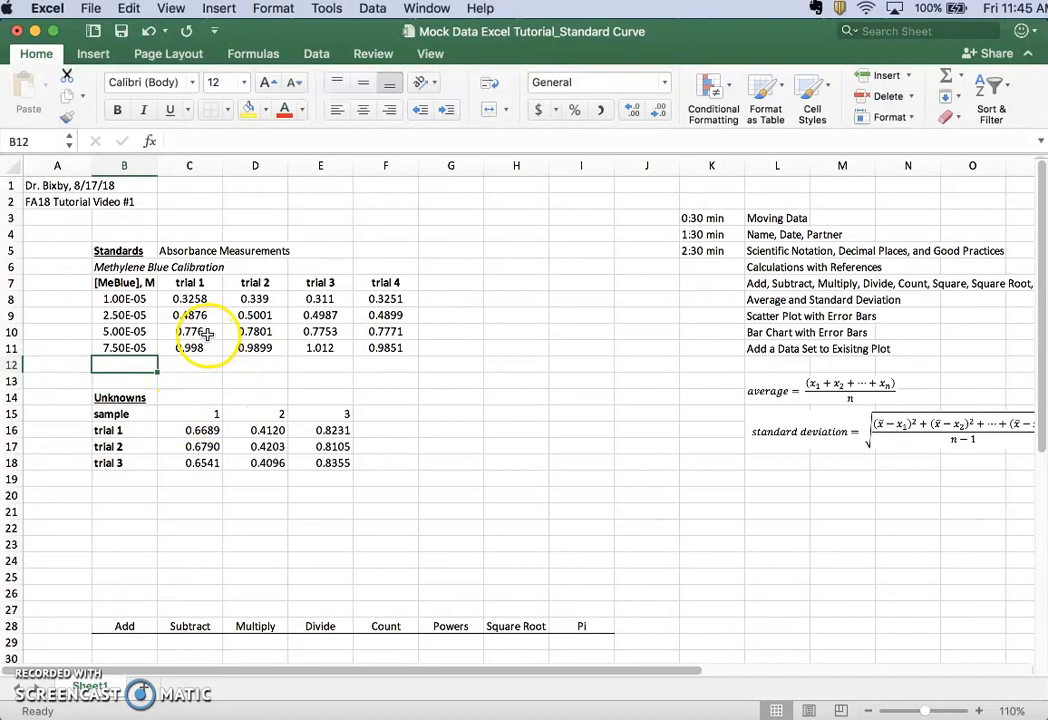
left_click_drag(190, 298, 388, 348)
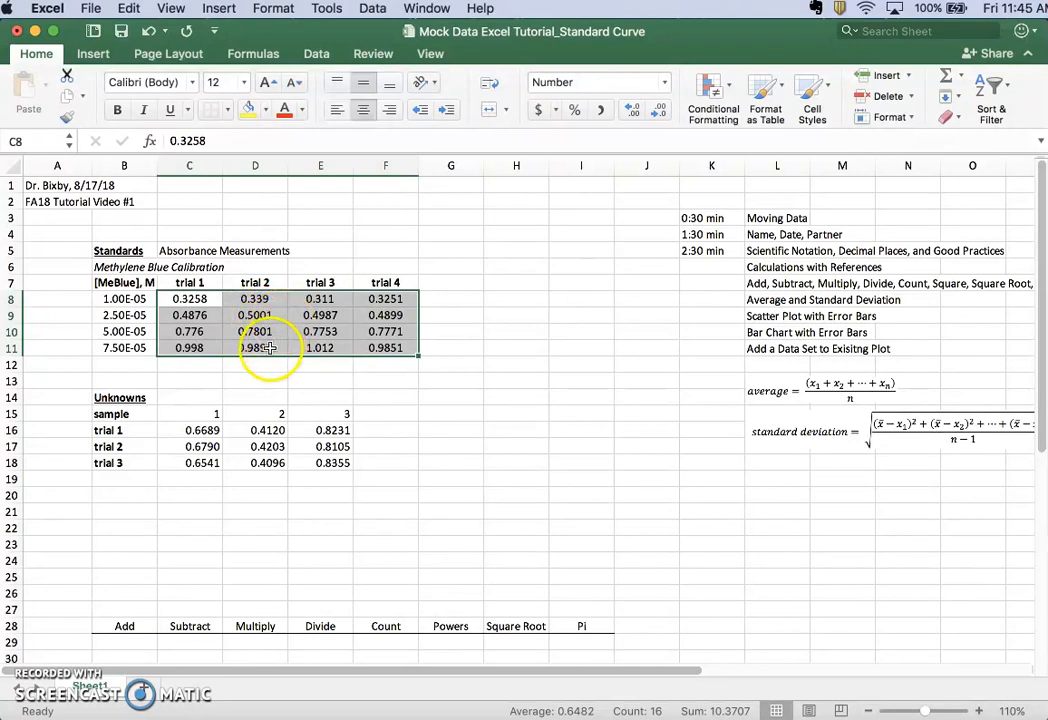
left_click(195, 412)
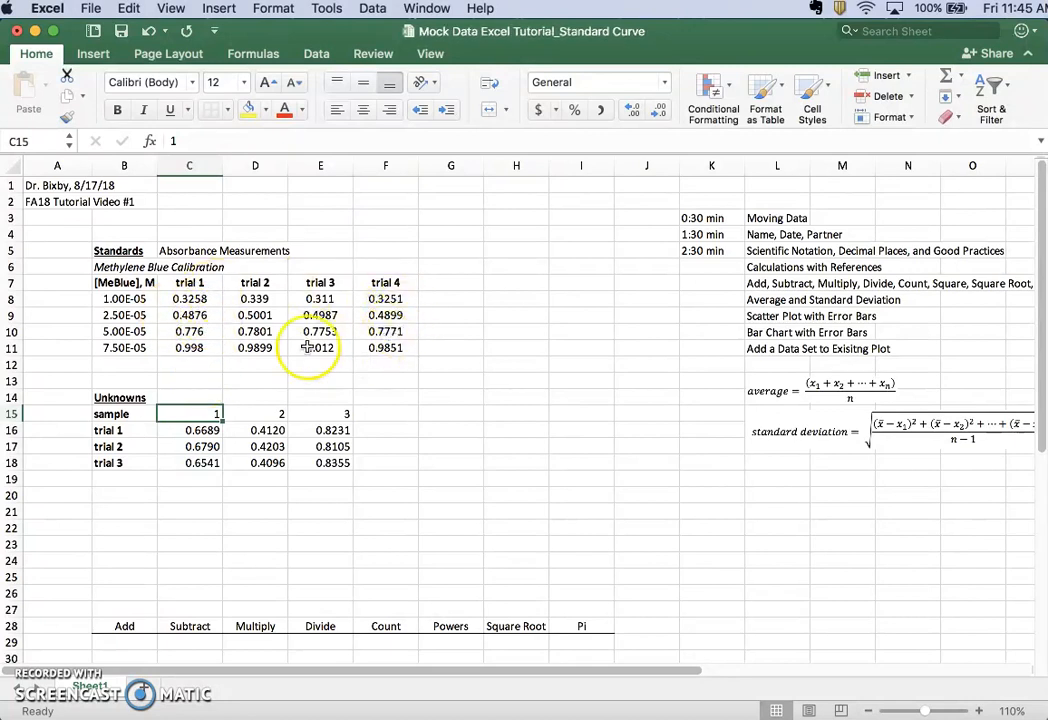
Enter 0.7760 in cell E3 to test how its trailing zero displays, and clear the cell
left_click(317, 212)
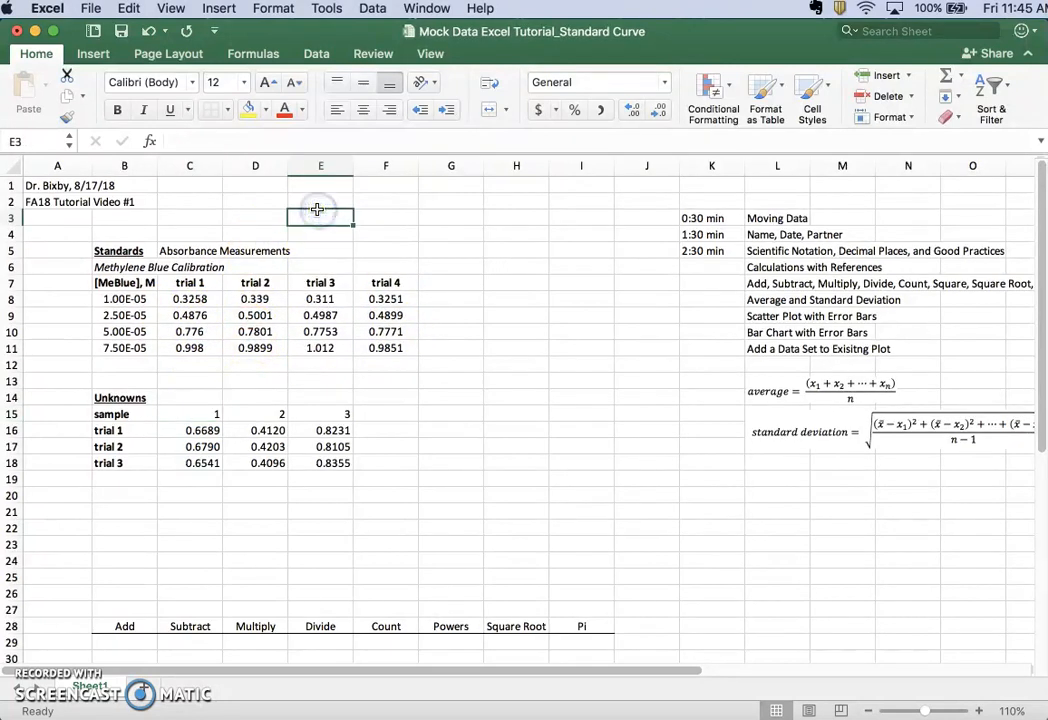
type("0.7760")
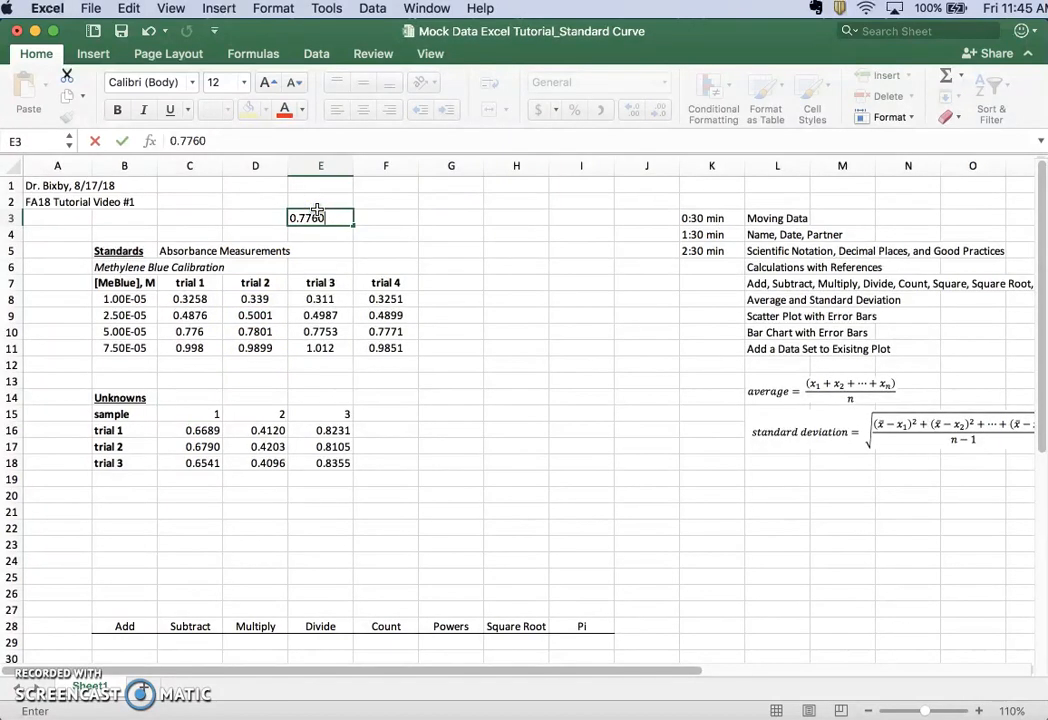
key("Return")
left_click(330, 218)
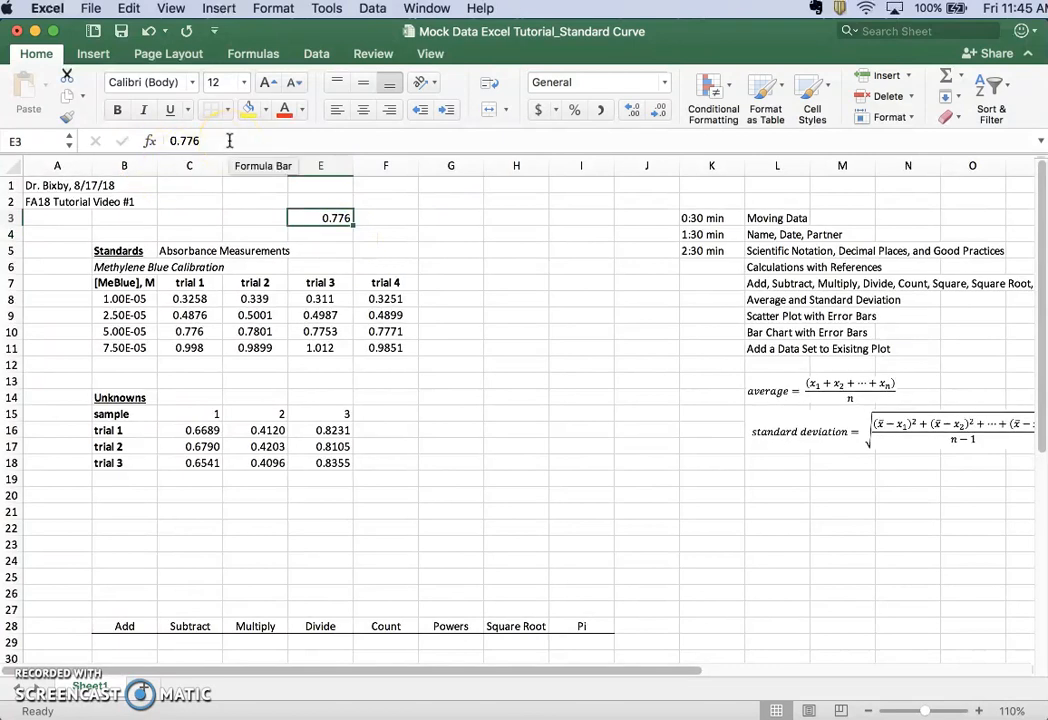
key("Delete")
key("Return")
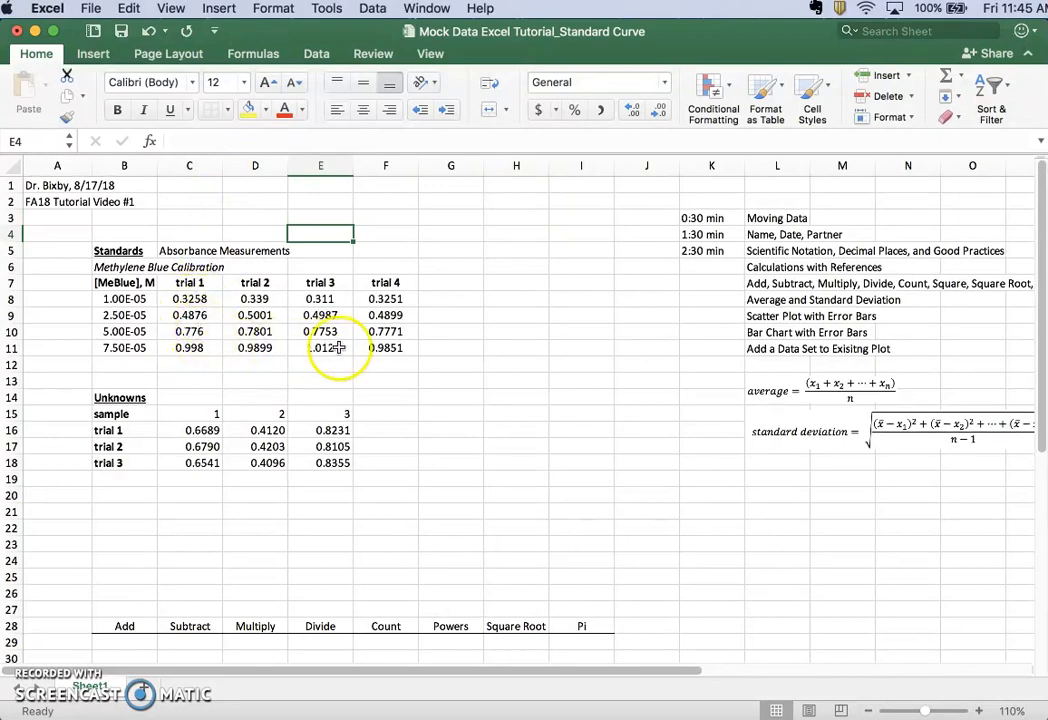
Display the absorbance values in C8:F11 with four decimal places and check the cells ending in zeros
left_click_drag(179, 299, 376, 348)
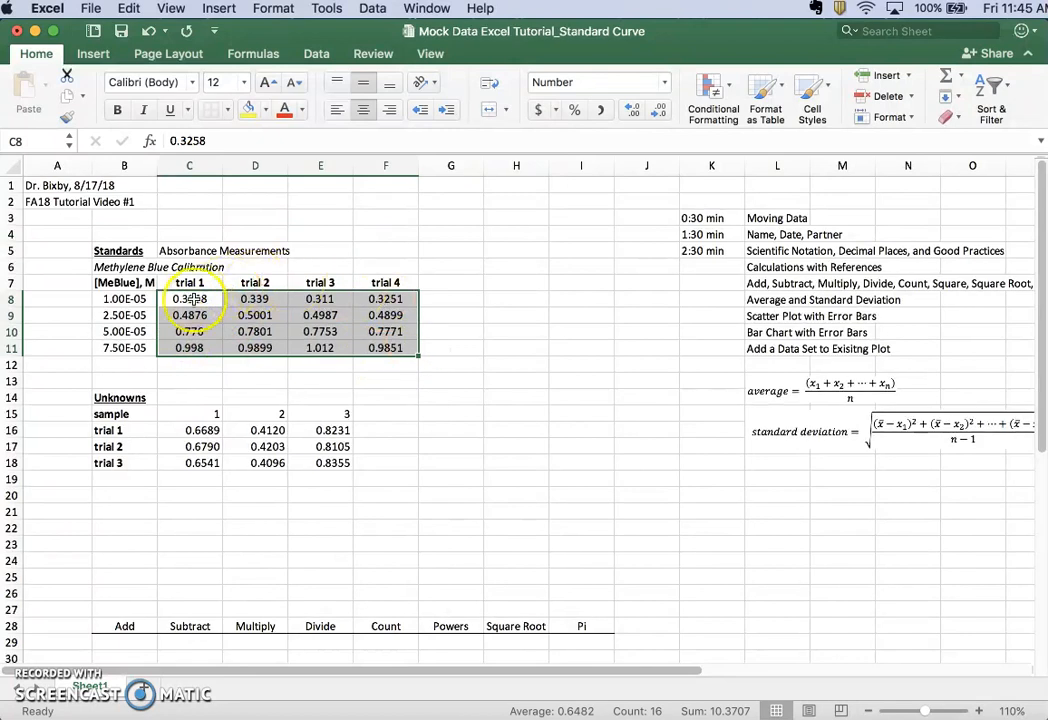
left_click(657, 110)
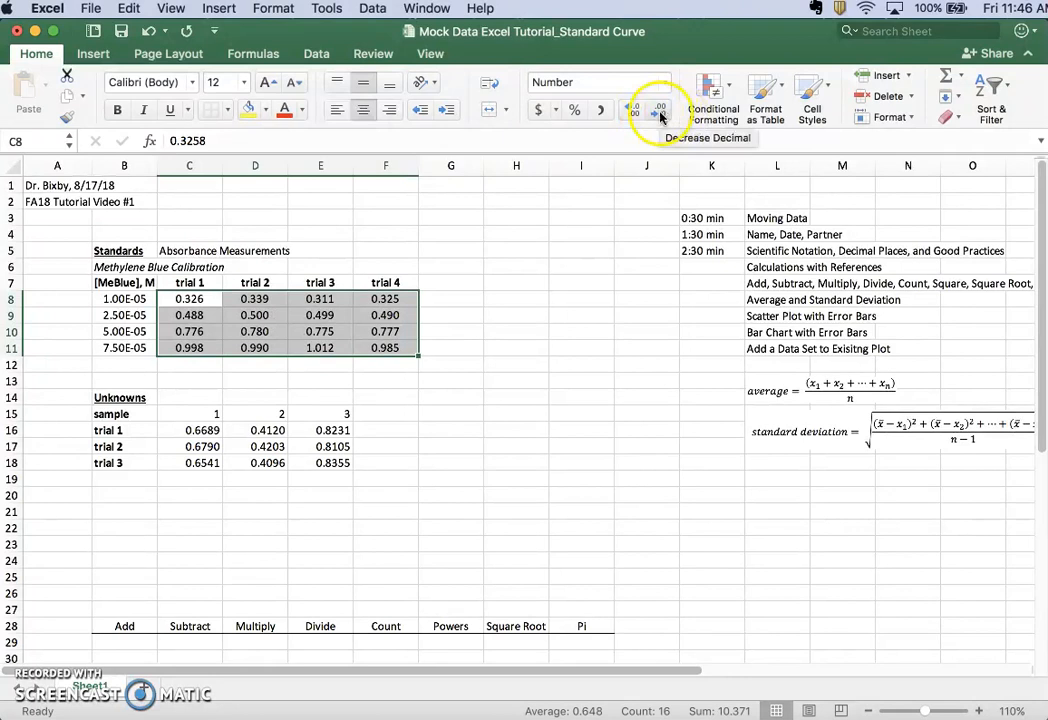
left_click(636, 110)
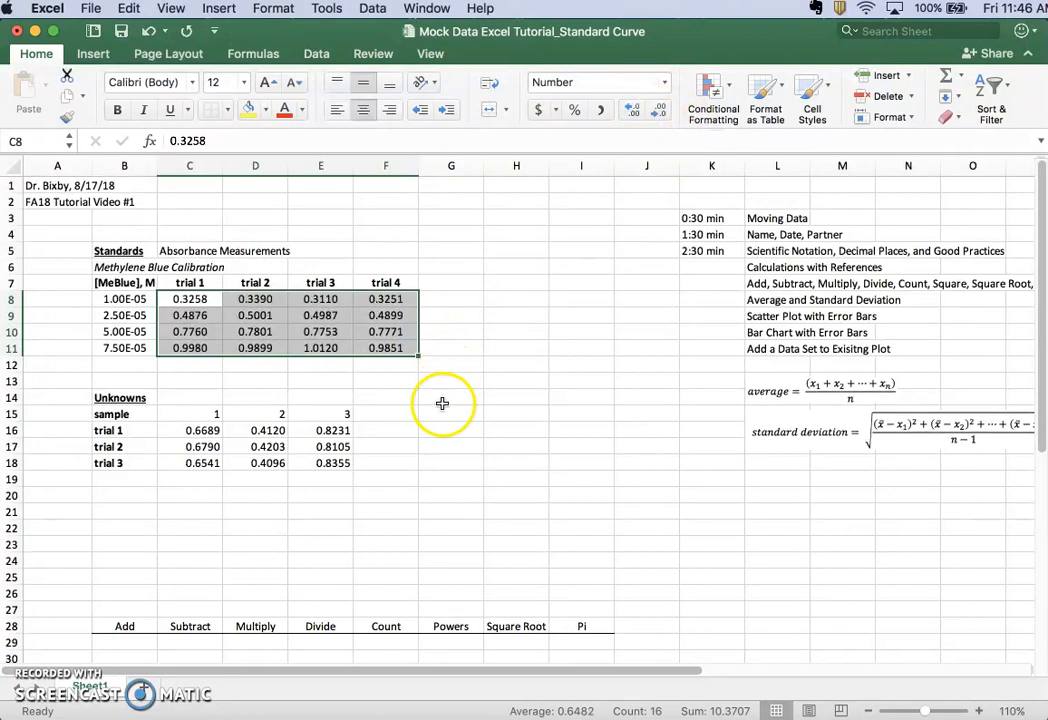
left_click(206, 380)
left_click(208, 332)
left_click(206, 347)
left_click(260, 299)
left_click(320, 298)
left_click(330, 347)
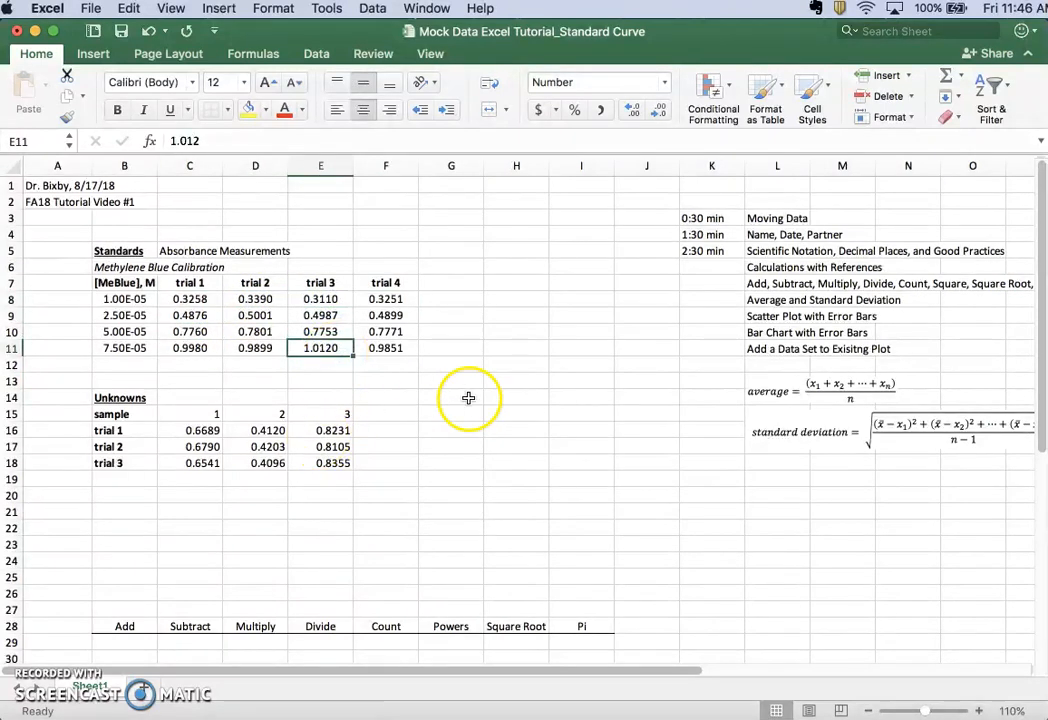
Enter the time stamp "5:30 min" in cell K6 beside the Calculations with References topic
scroll(482, 428, "down", 1)
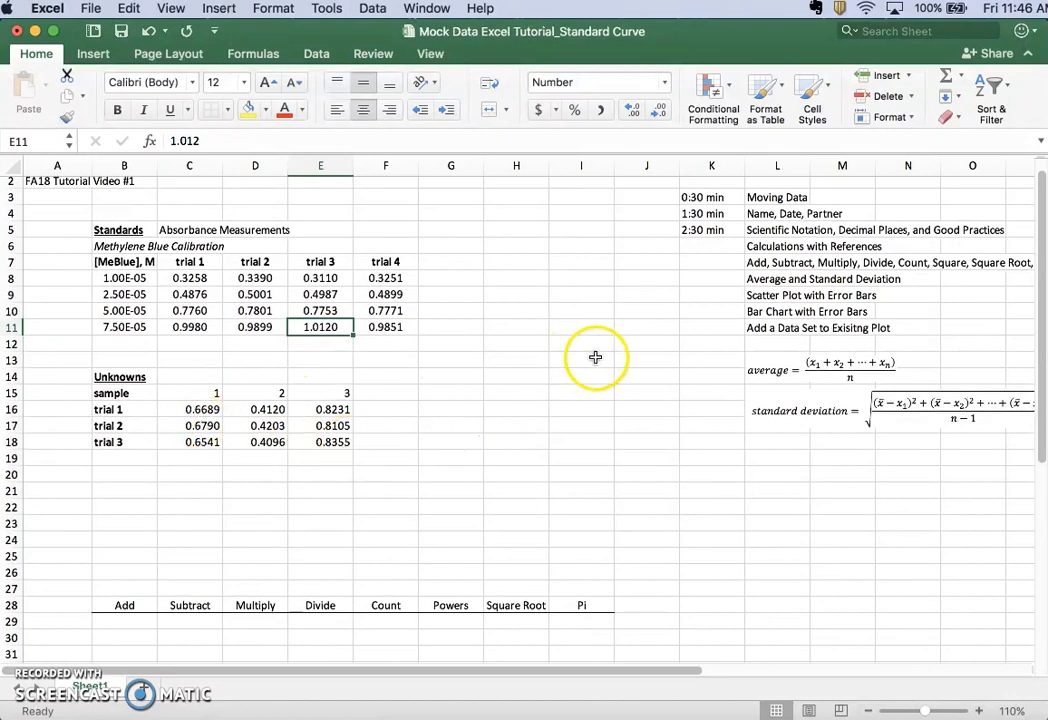
left_click(708, 246)
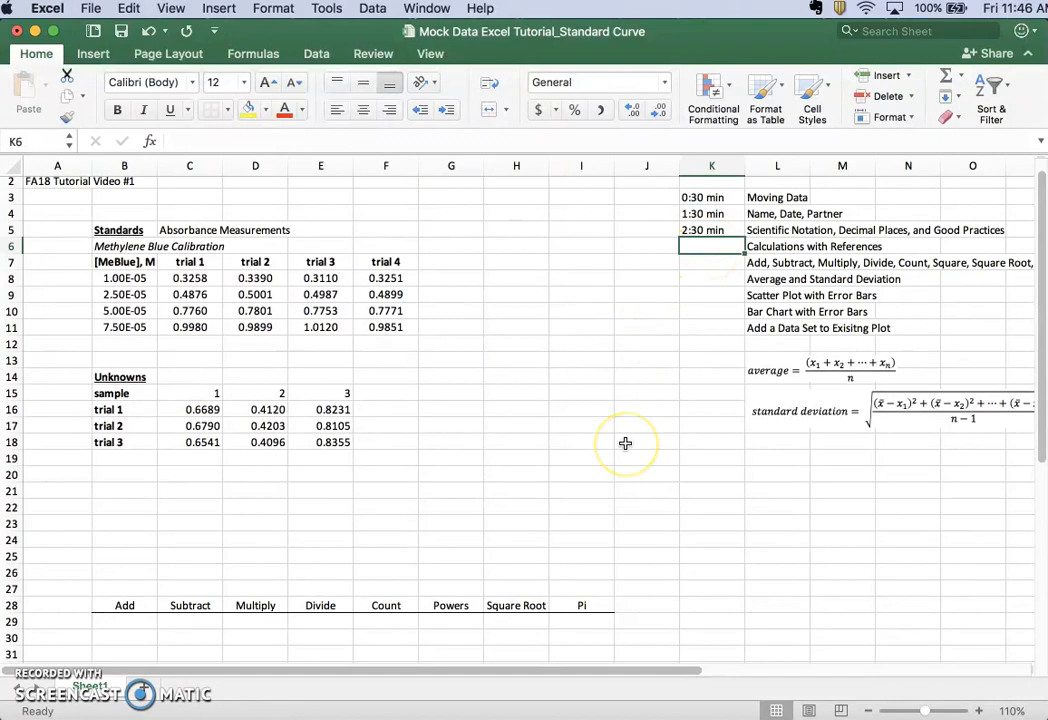
type("5:3")
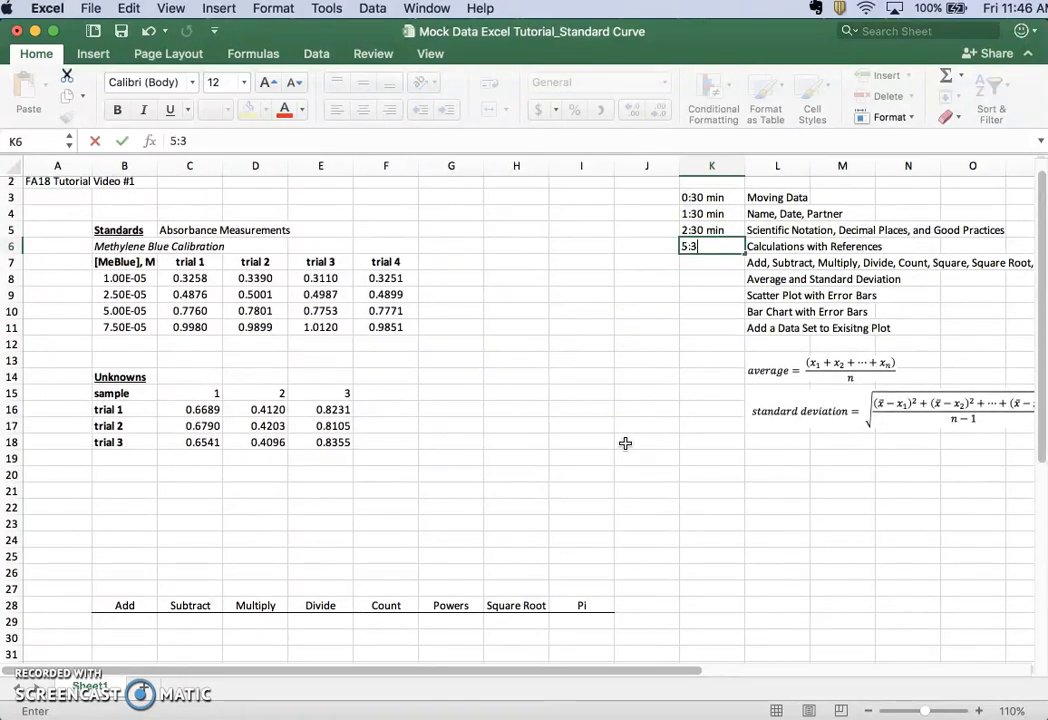
type("0 min")
key("Return")
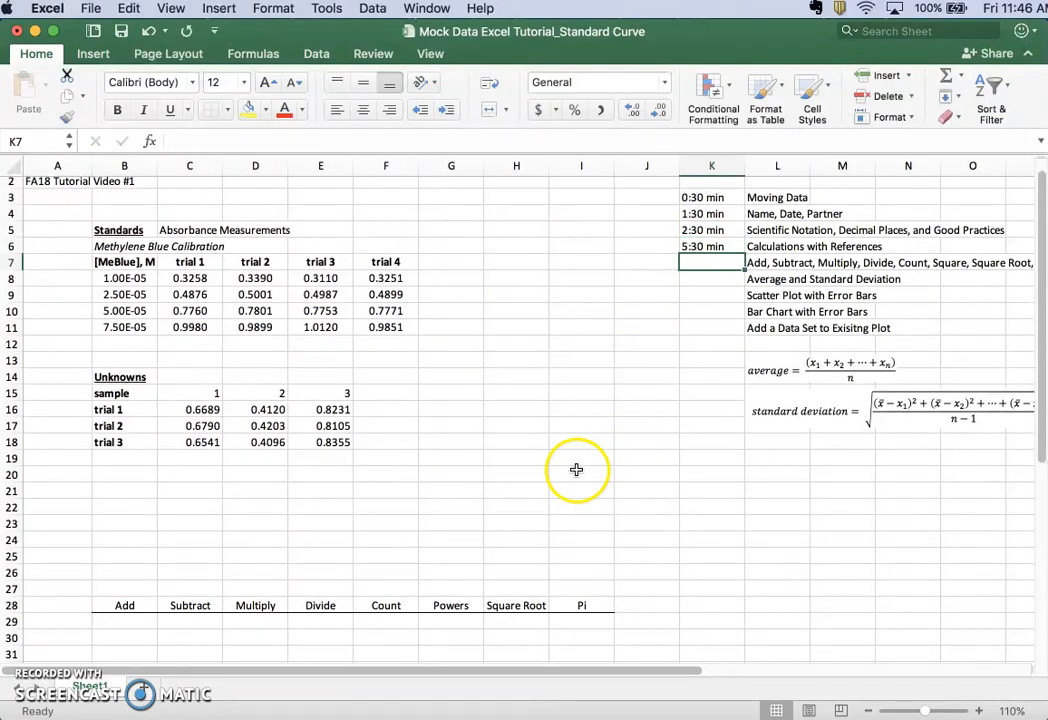
Examine the row 28 operation headings from Add to Pi below the data tables
scroll(501, 432, "up", 1)
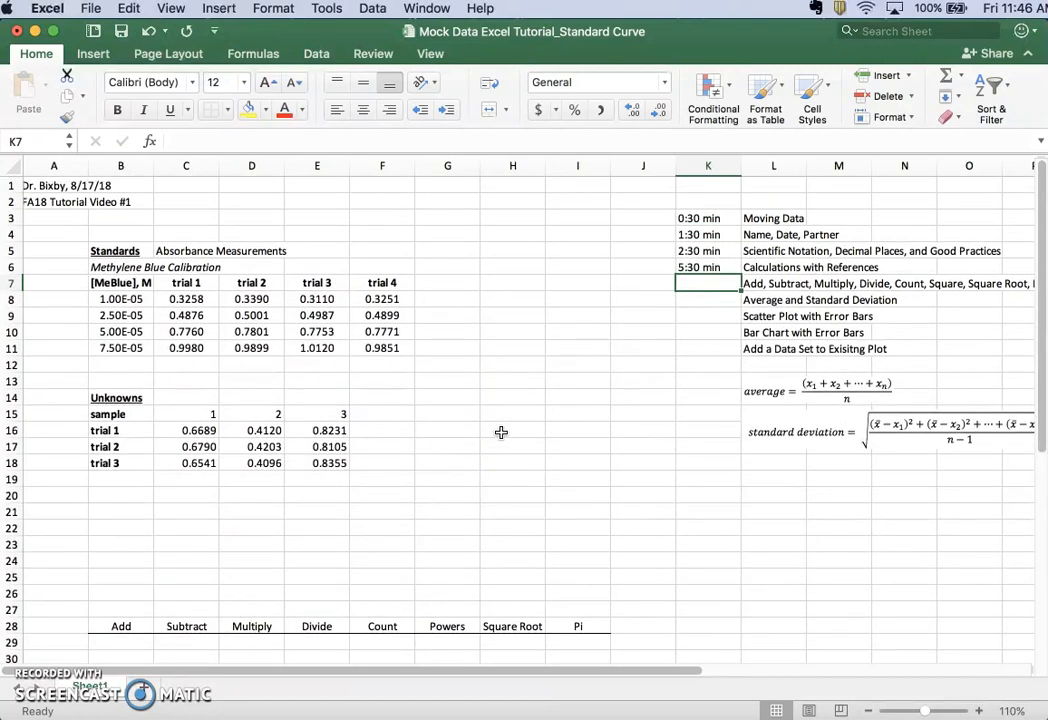
scroll(501, 432, "left", 1)
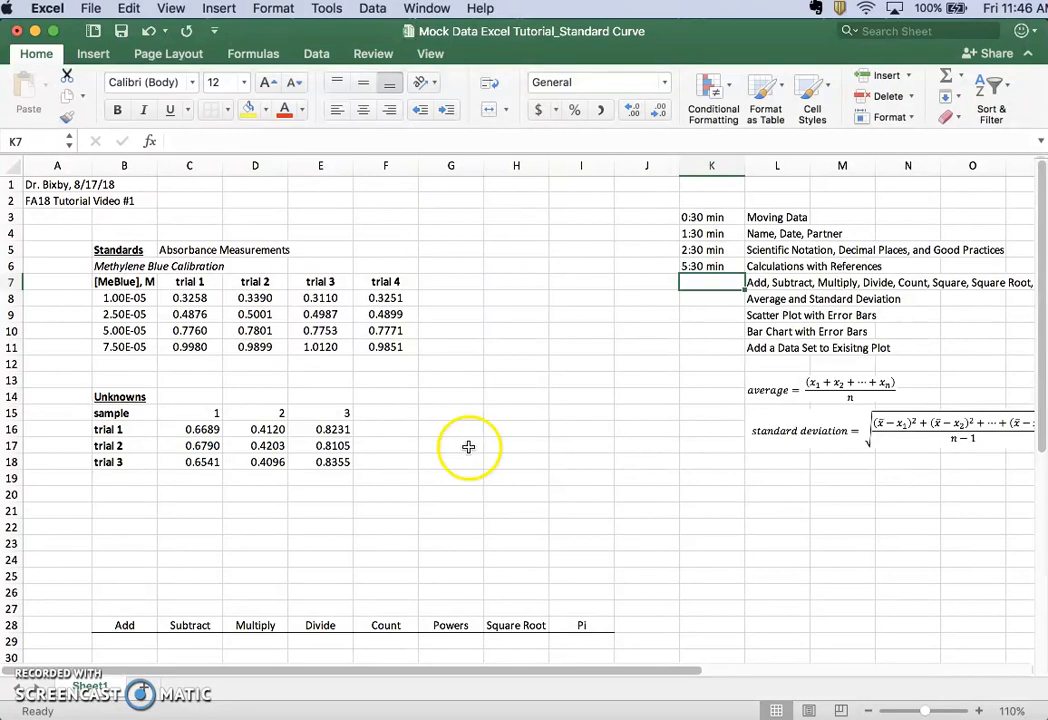
scroll(437, 460, "down", 2)
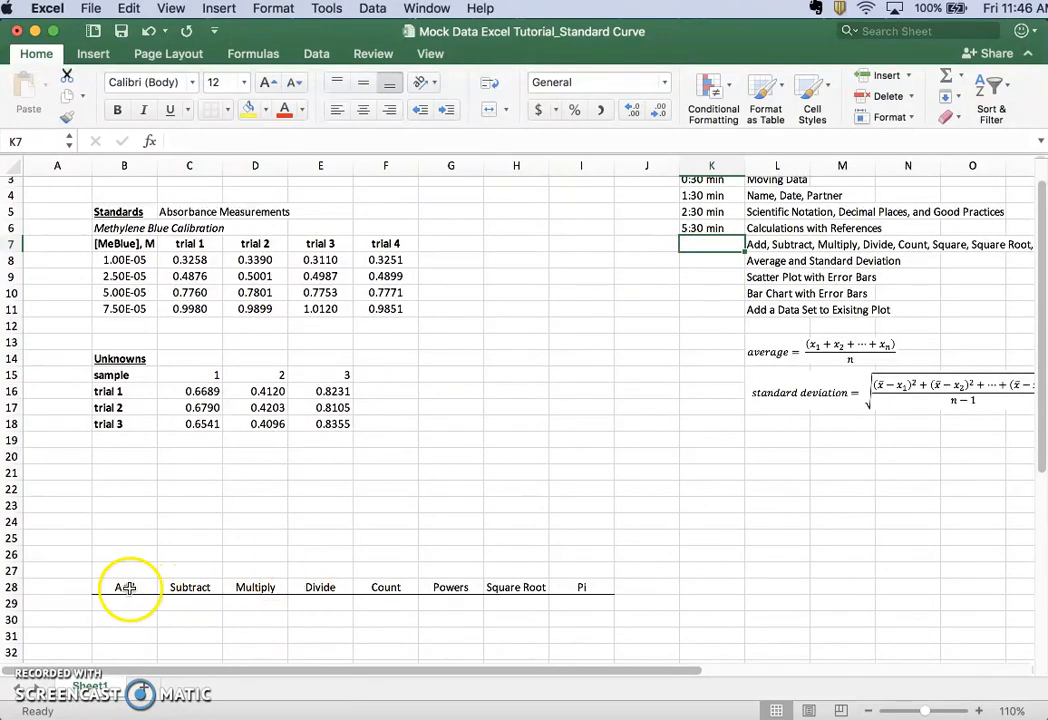
left_click_drag(128, 588, 575, 587)
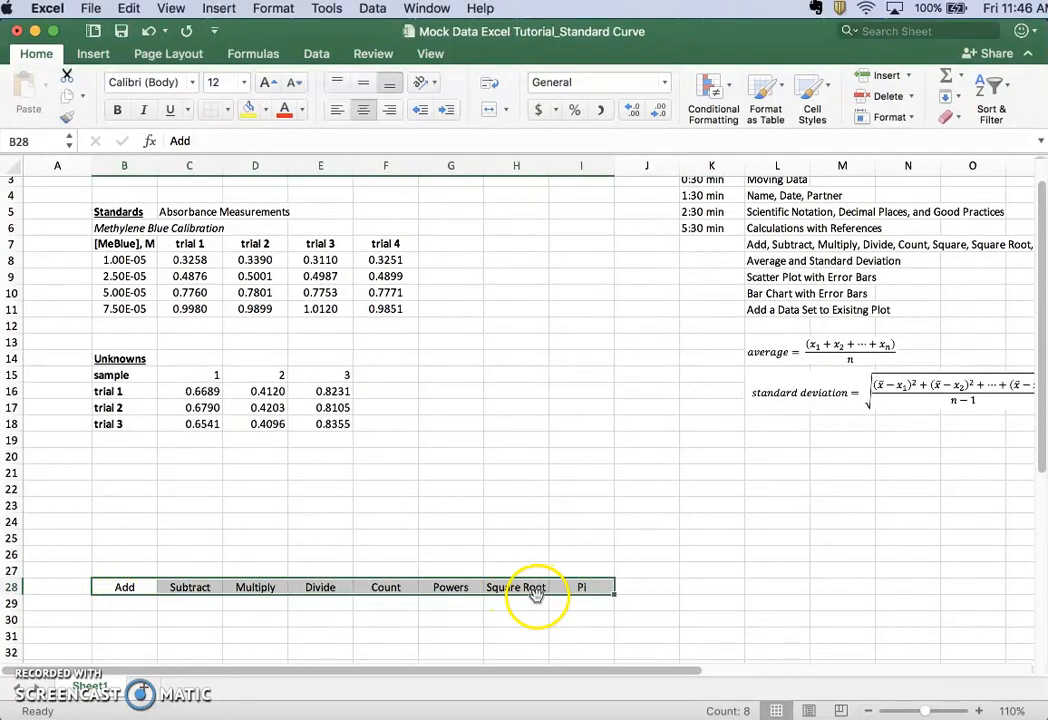
left_click(499, 615)
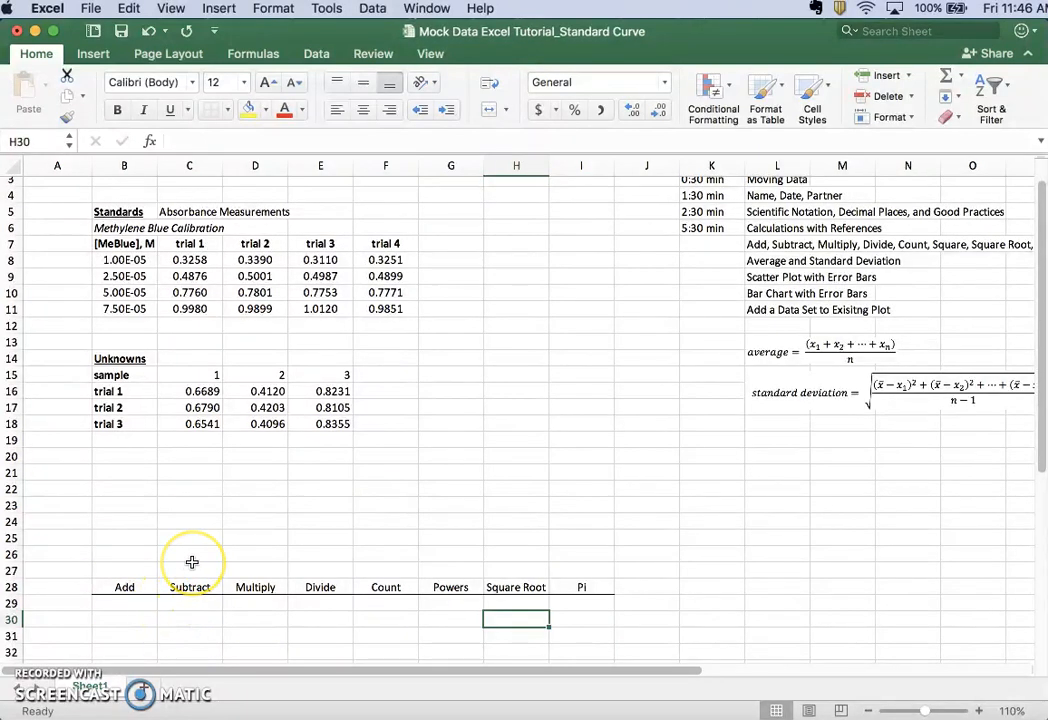
scroll(192, 562, "up", 1)
scroll(192, 562, "up", 1)
scroll(192, 562, "down", 2)
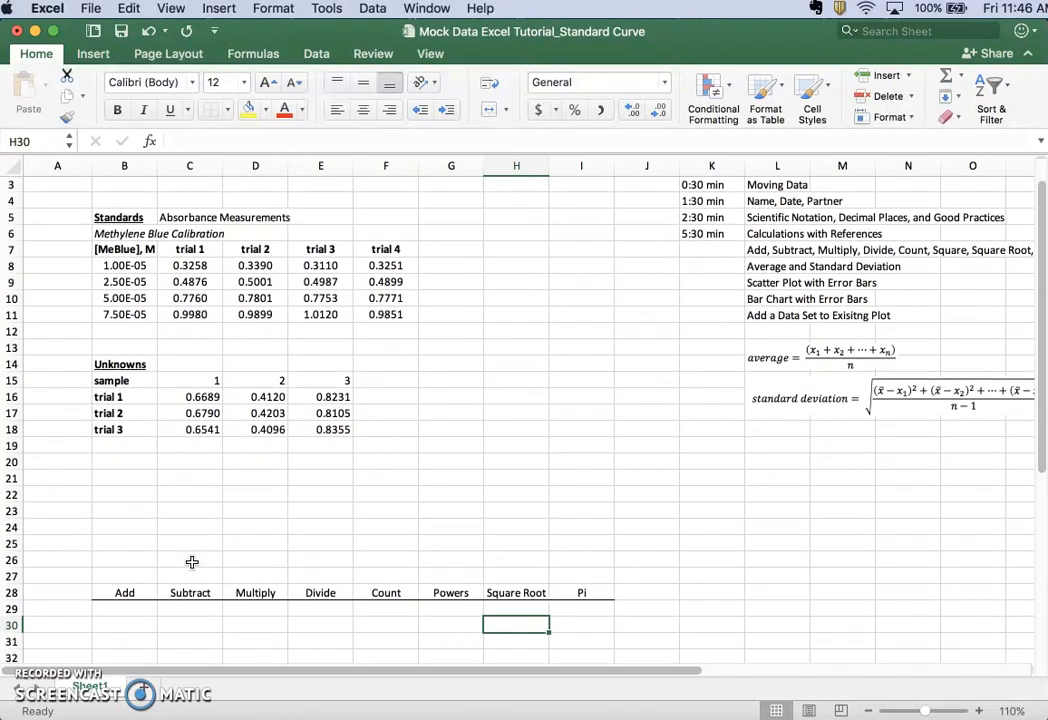
Add the first two trial absorbances of the 1.00E-05 standard in cell B29 with the formula =C8+D8
left_click(130, 595)
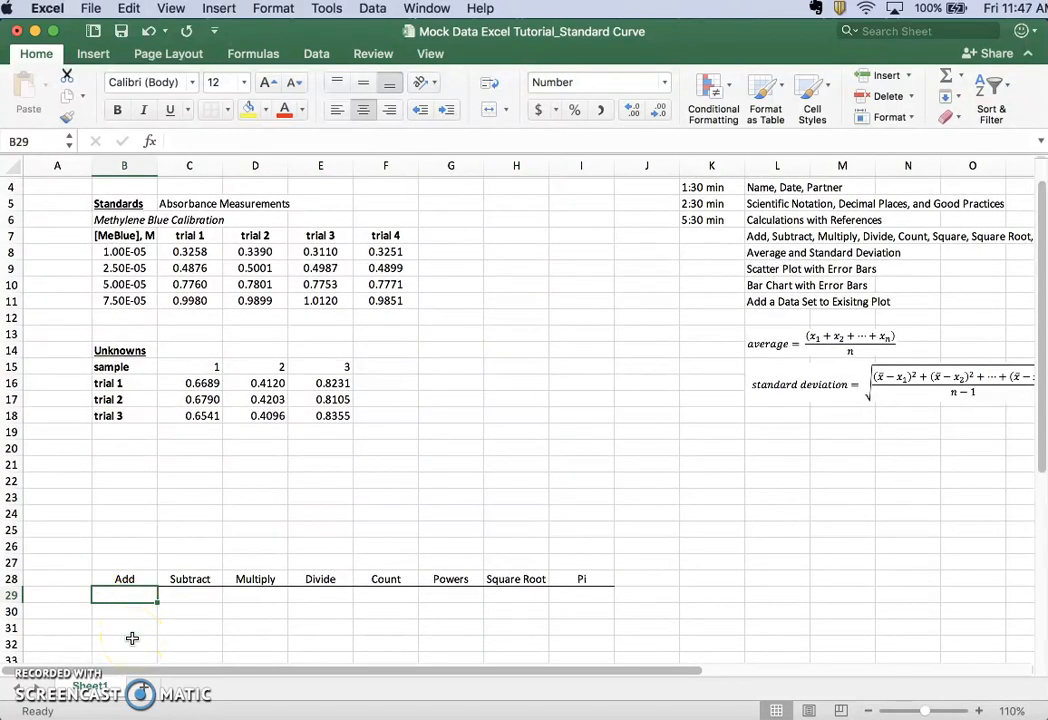
type("=")
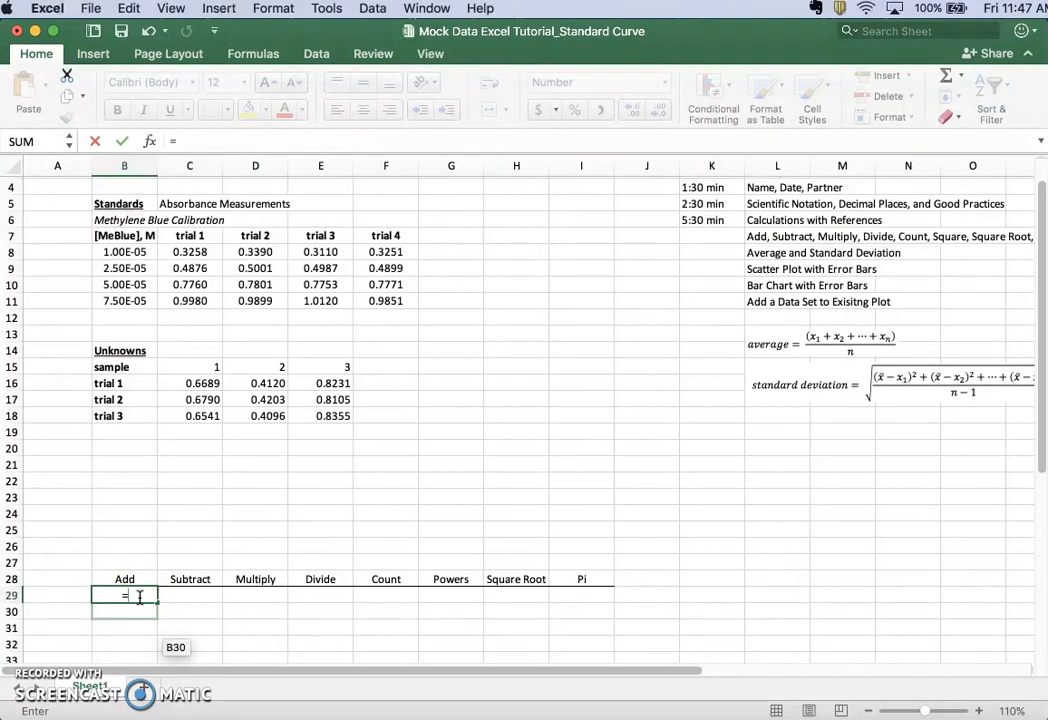
left_click(146, 592)
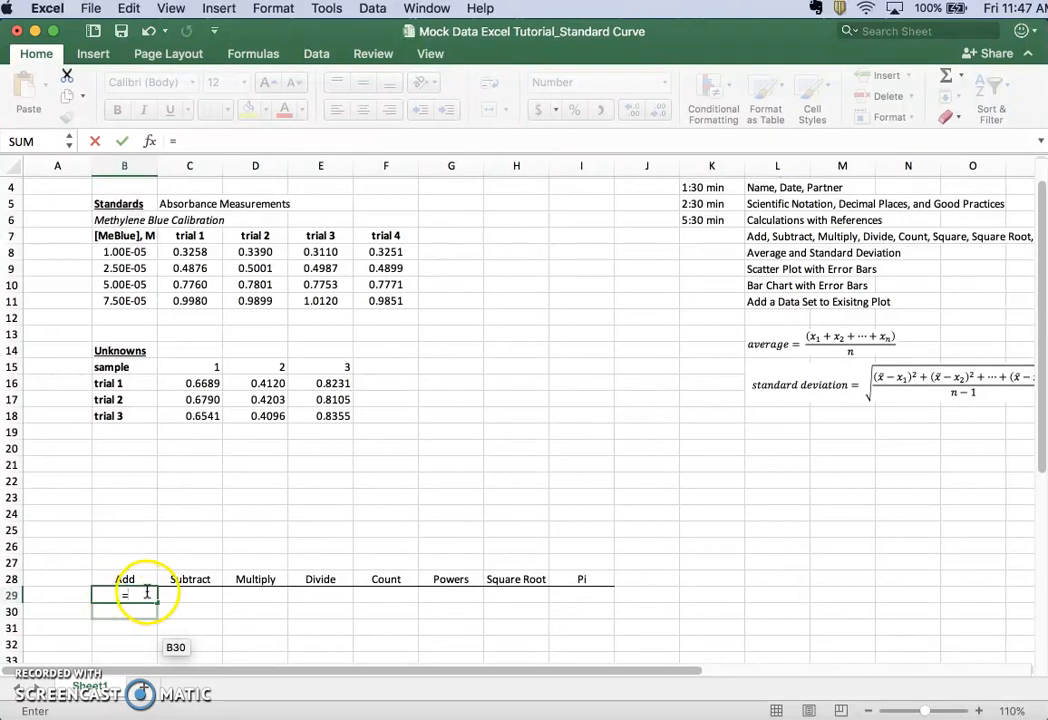
left_click(180, 252)
type("+")
left_click(252, 252)
key("Return")
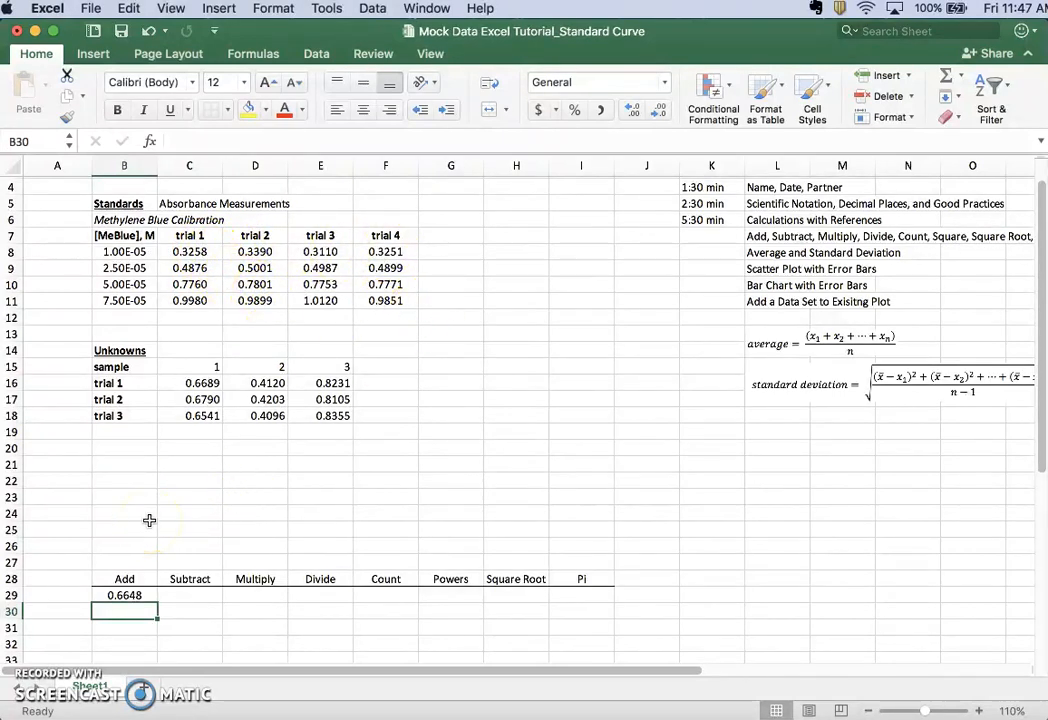
Add the same two absorbances in cell B30 with =SUM(C8,D8), trying E8 as a third argument and removing it
type("=sum")
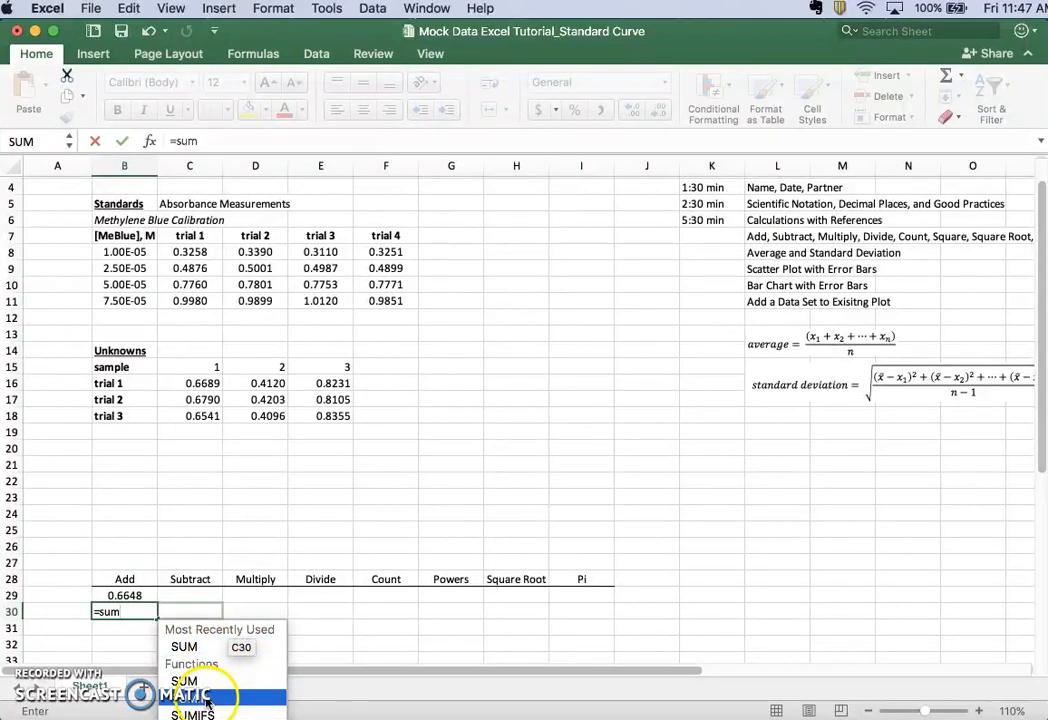
double_click(186, 652)
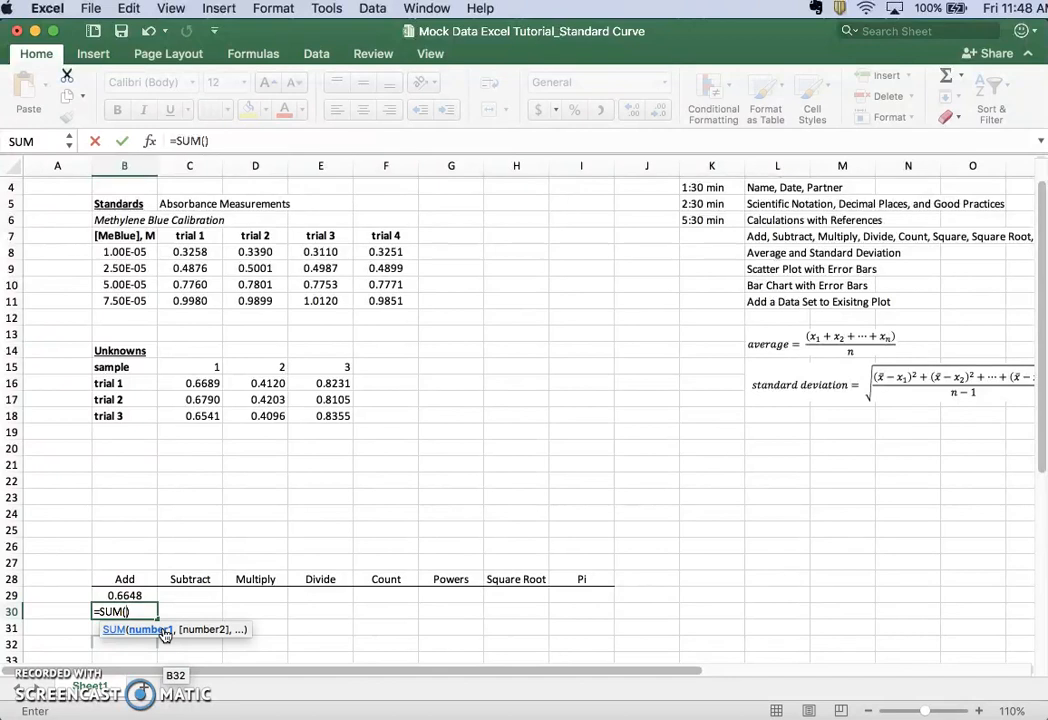
left_click(185, 252)
type(",")
left_click(241, 255)
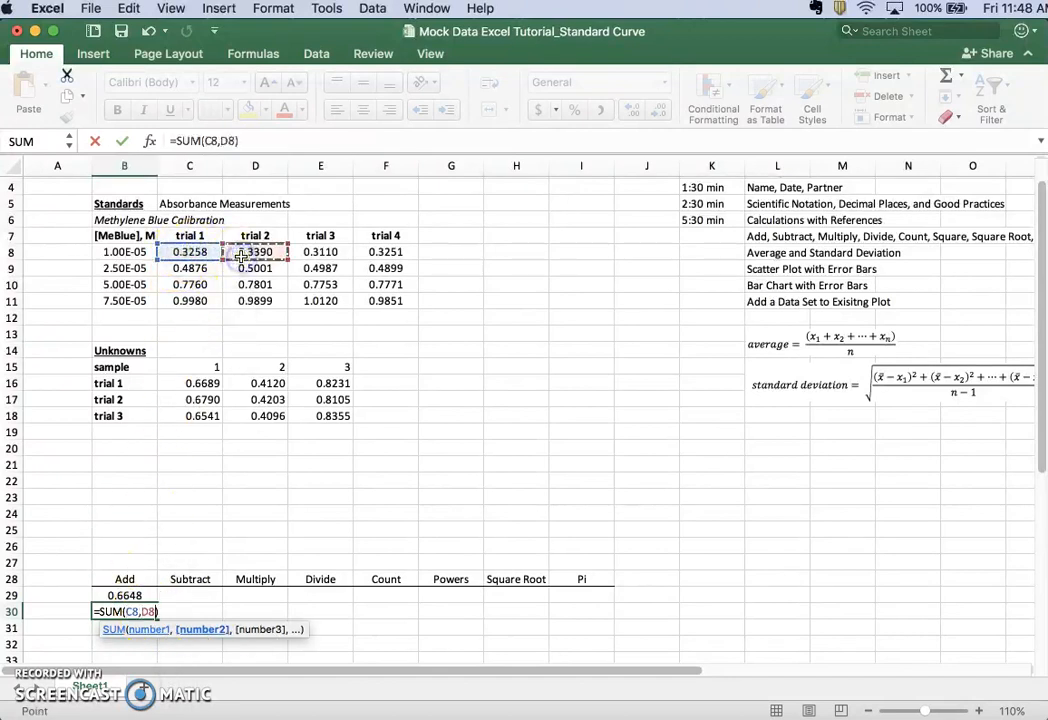
type(",")
left_click(302, 253)
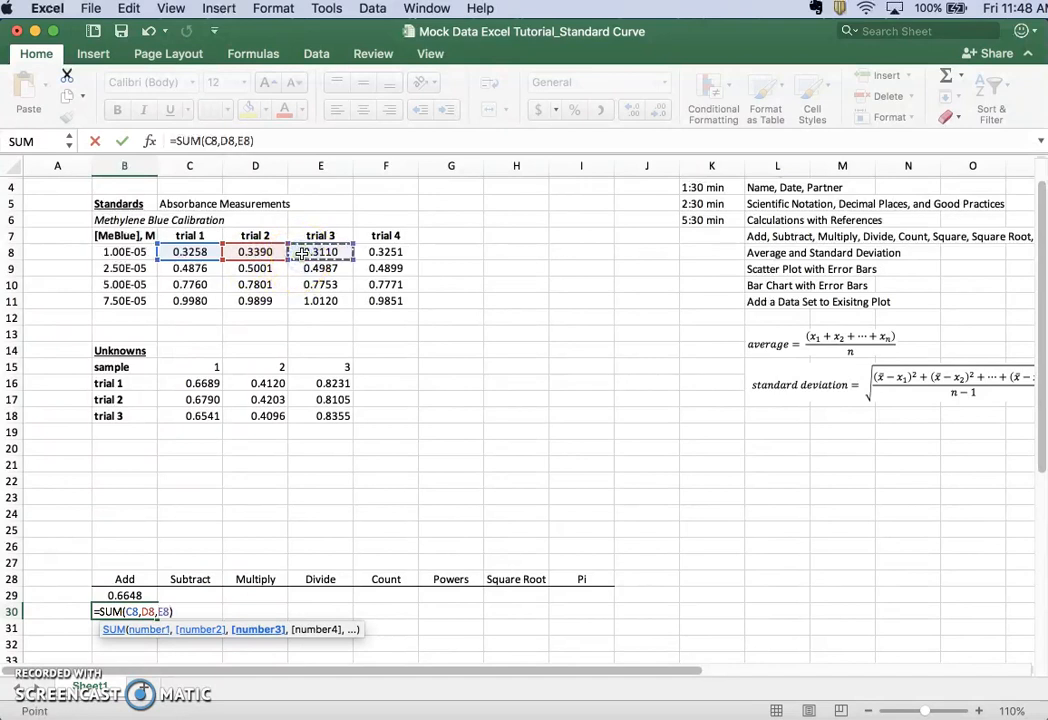
key("BackSpace")
key("BackSpace")
key("BackSpace")
key("Return")
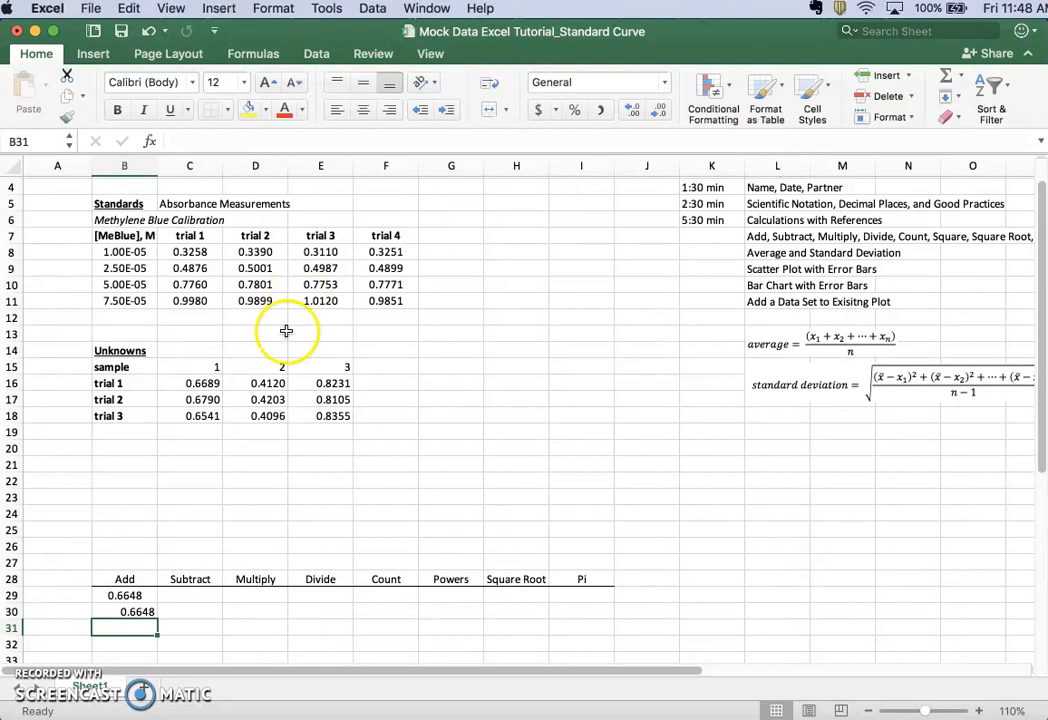
Center cell B30 and change its formula to the range form =SUM(C8:D8)
left_click(133, 612)
left_click(363, 109)
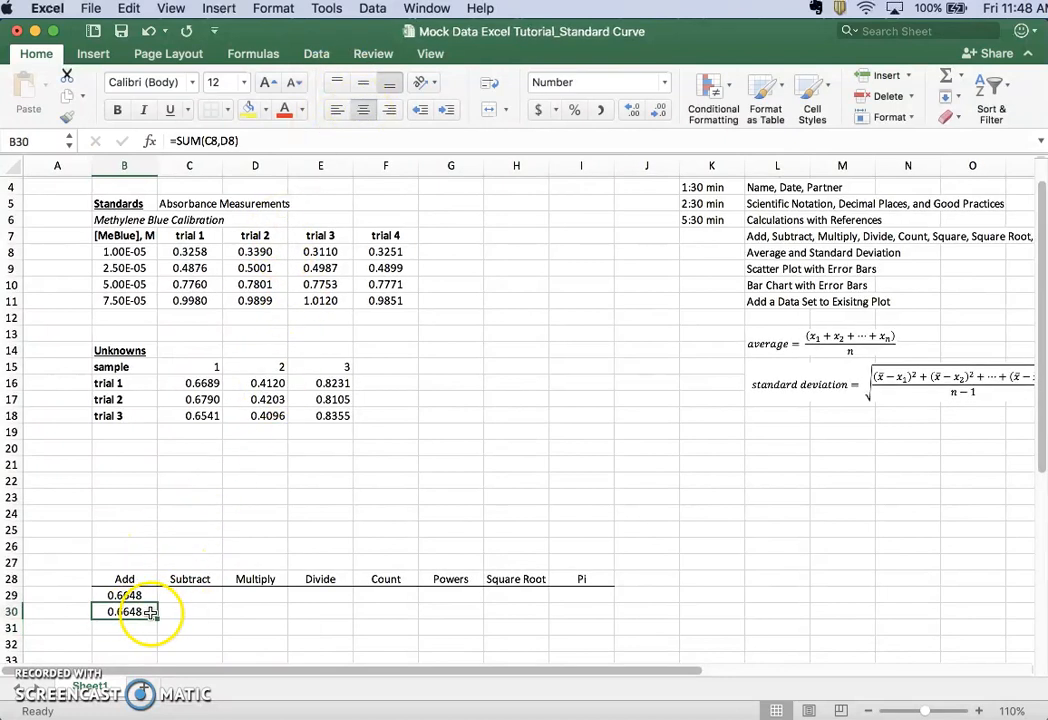
left_click(229, 141)
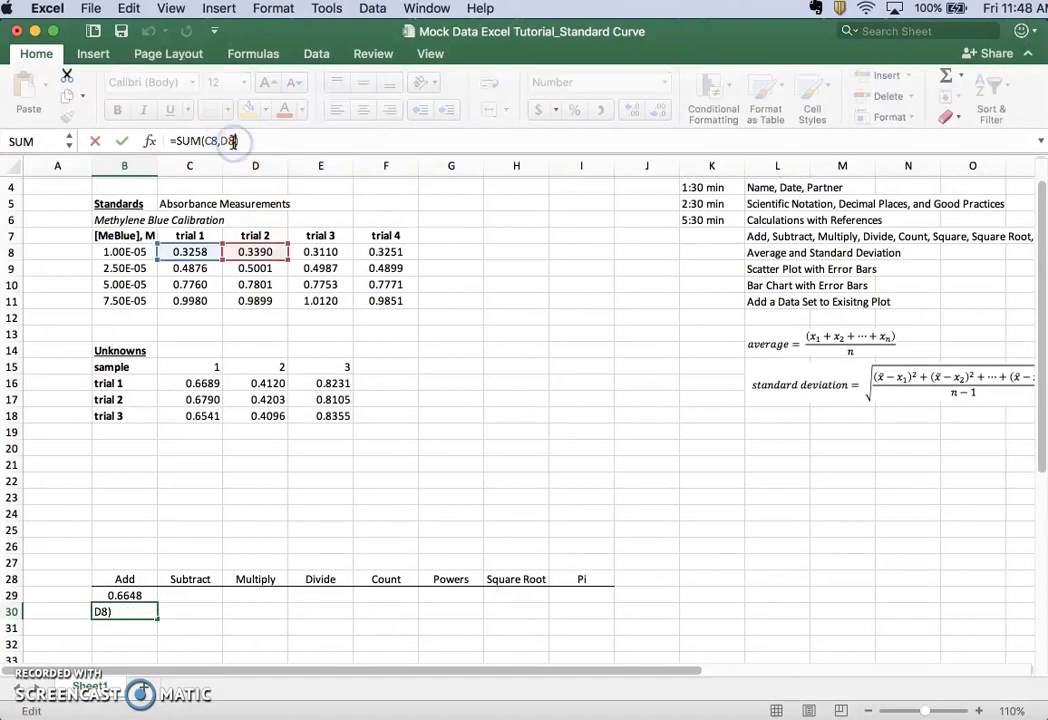
key("BackSpace")
key("BackSpace")
key("BackSpace")
key("BackSpace")
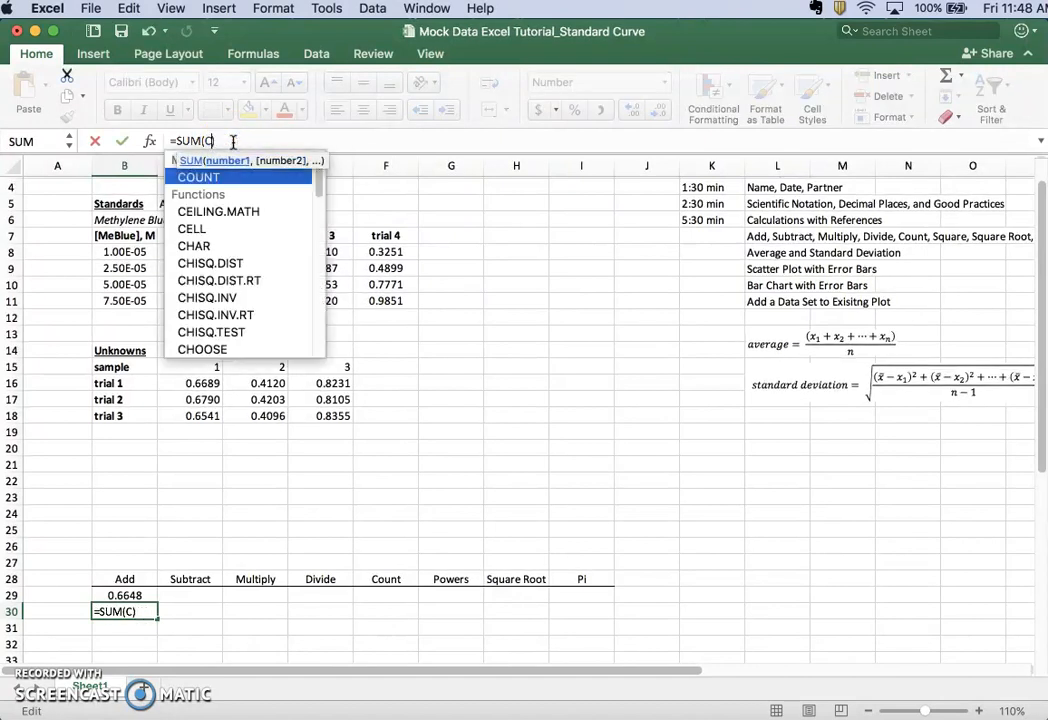
key("BackSpace")
left_click_drag(194, 251, 236, 251)
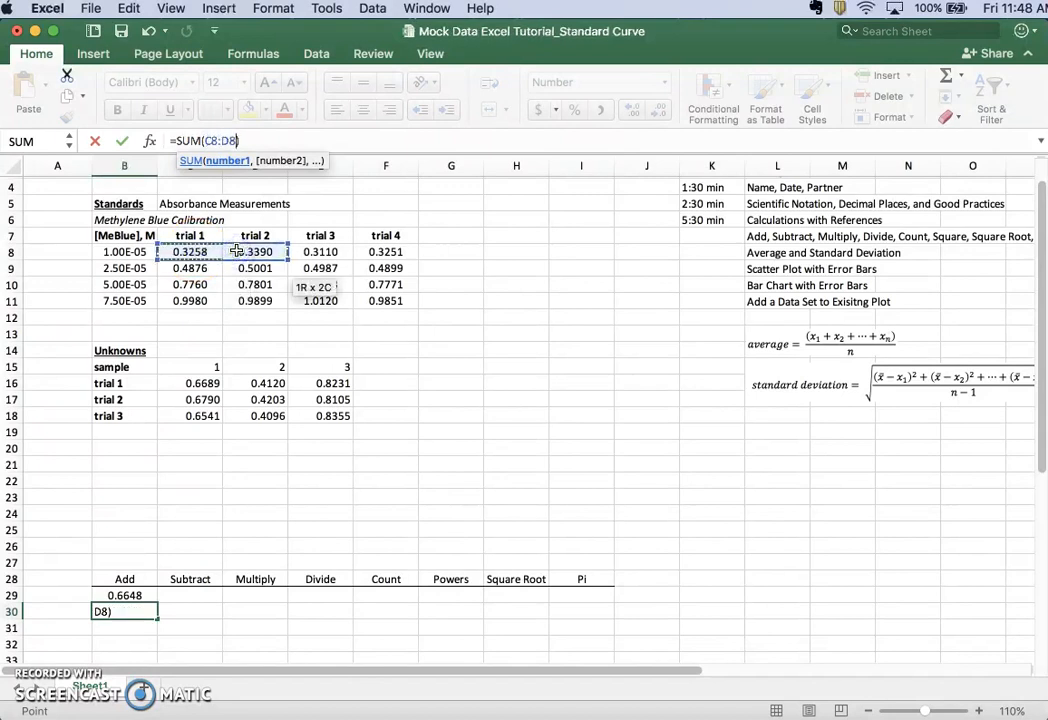
key("Return")
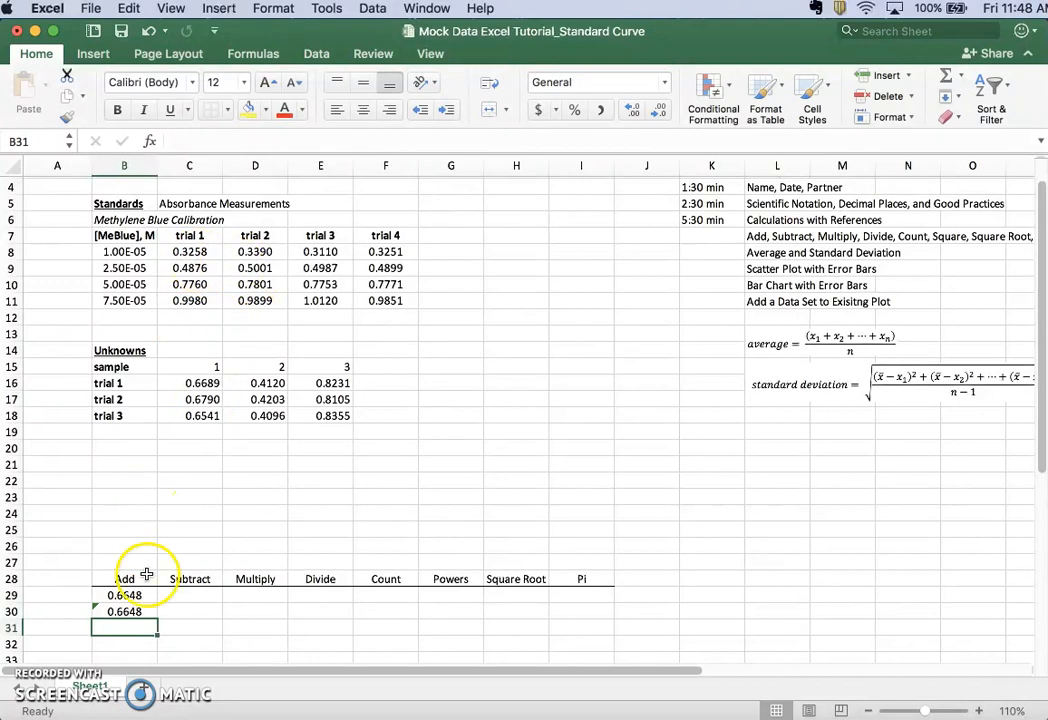
Try totalling all the standards' absorbances in cell B31 with =SUM(C8:F11), and undo the entry
type("=su")
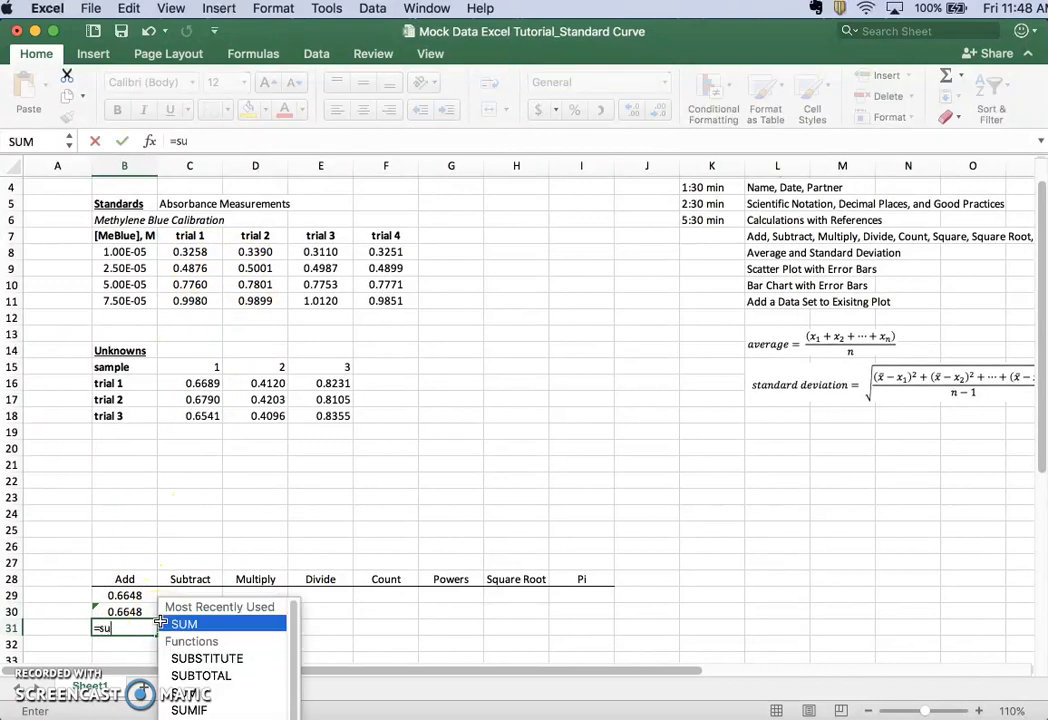
type("m(")
left_click_drag(185, 252, 373, 295)
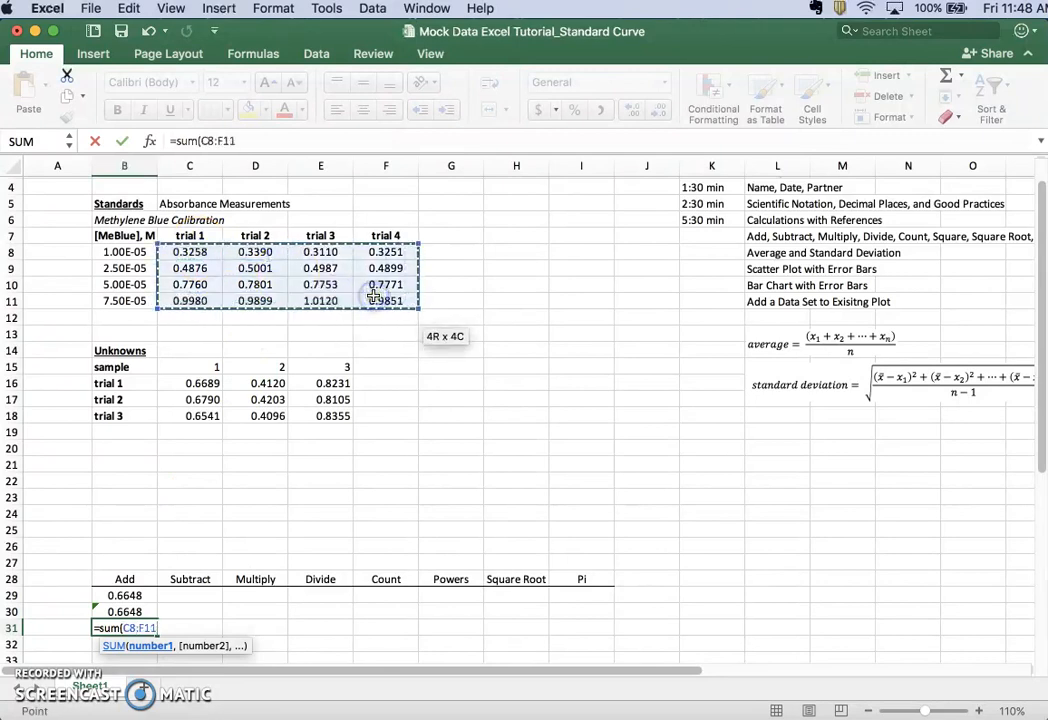
type(")")
key("Return")
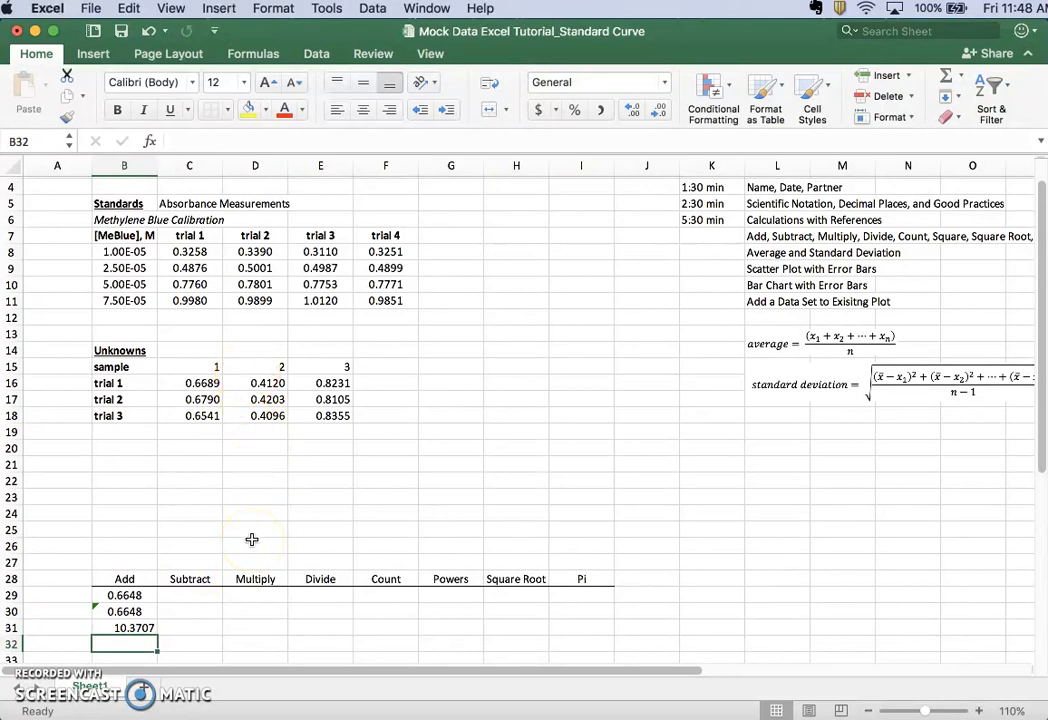
left_click(143, 625)
key("ctrl+z")
Compare the addition formulas in cells B29 and B30, showing which cells B29 references without changing it
left_click(136, 608)
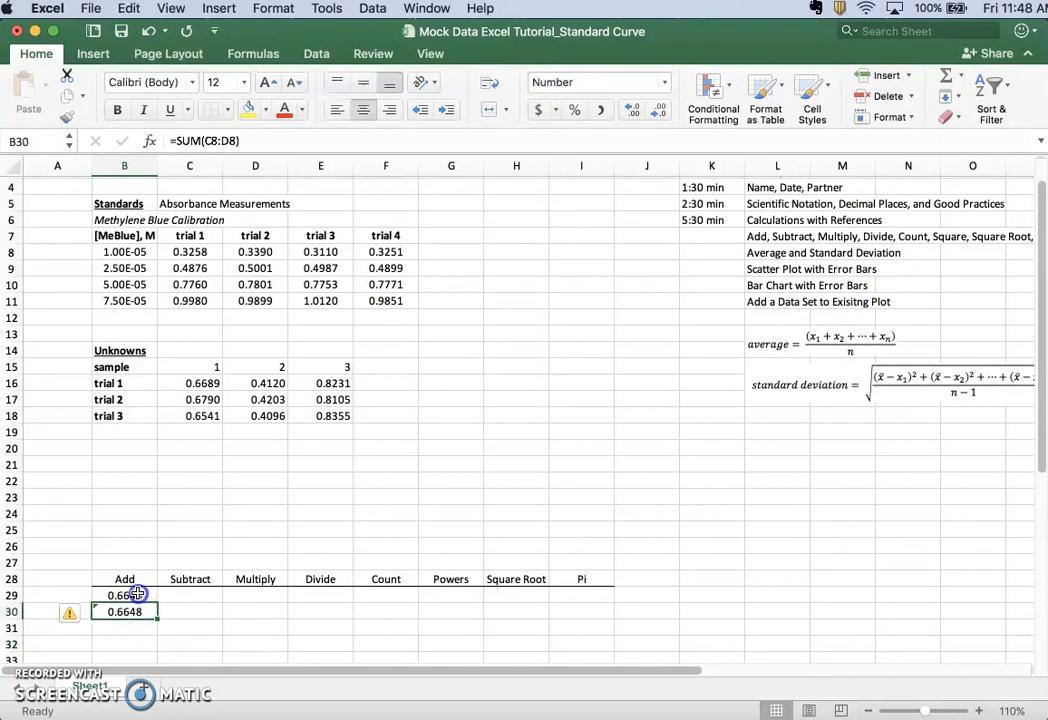
left_click(137, 594)
left_click(136, 608)
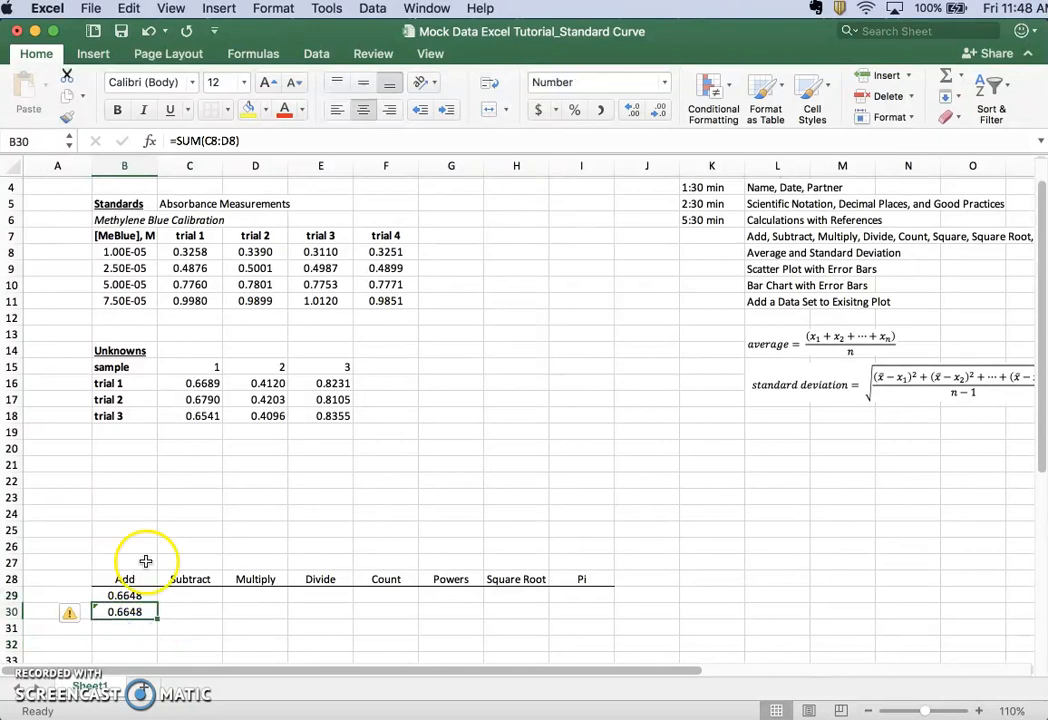
left_click(133, 595)
left_click(193, 141)
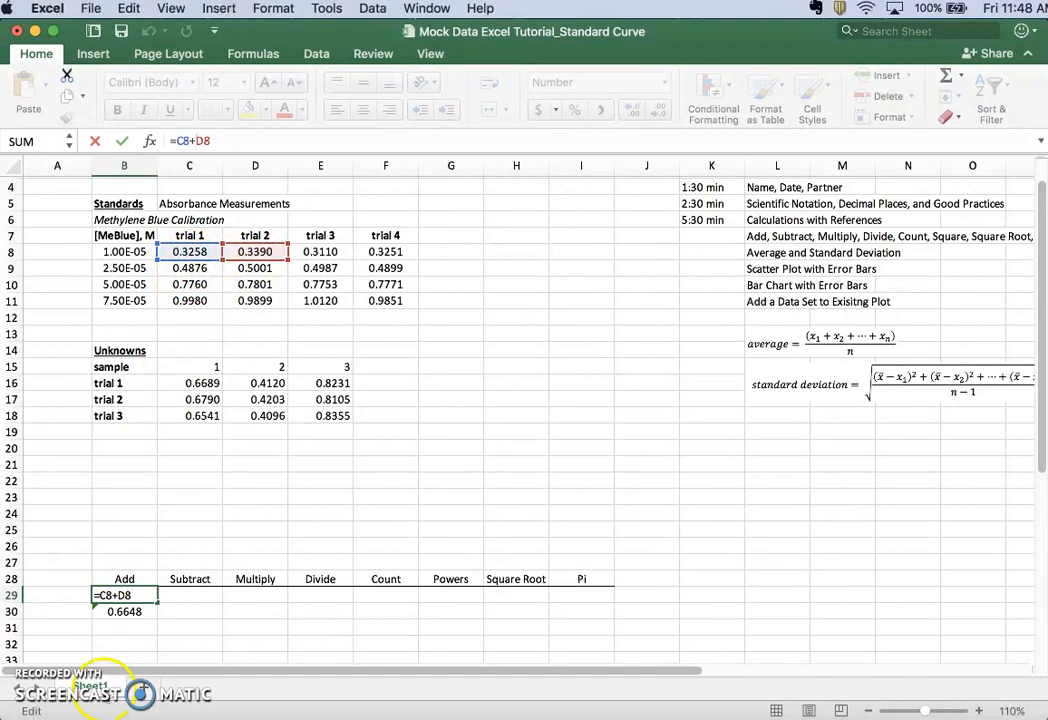
left_click(126, 629)
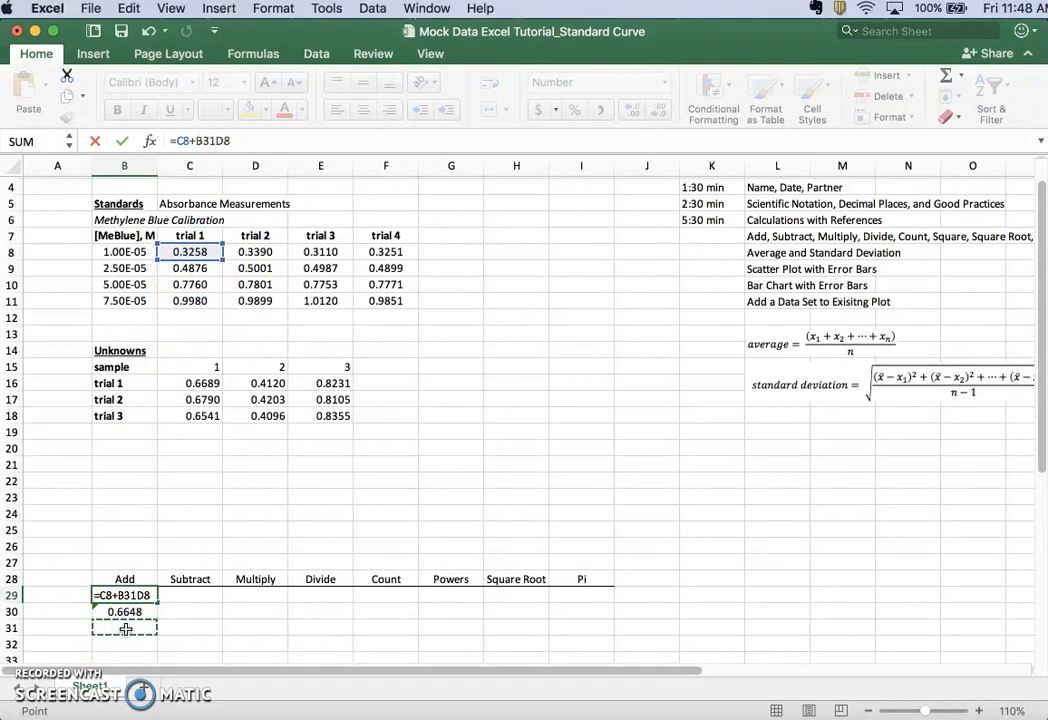
key("super+z")
key("Return")
Add the first two trial absorbances as plain numbers in cell B31 with =0.3258+0.3390, and center the cell
left_click(126, 629)
type("=")
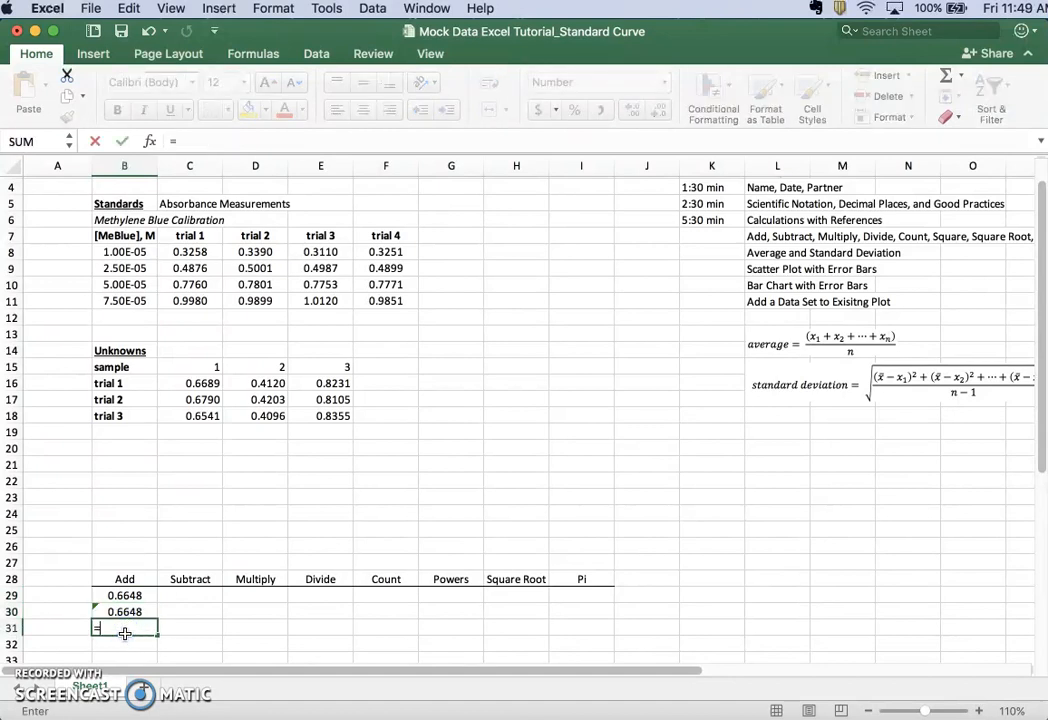
type("0.3258+0.3390")
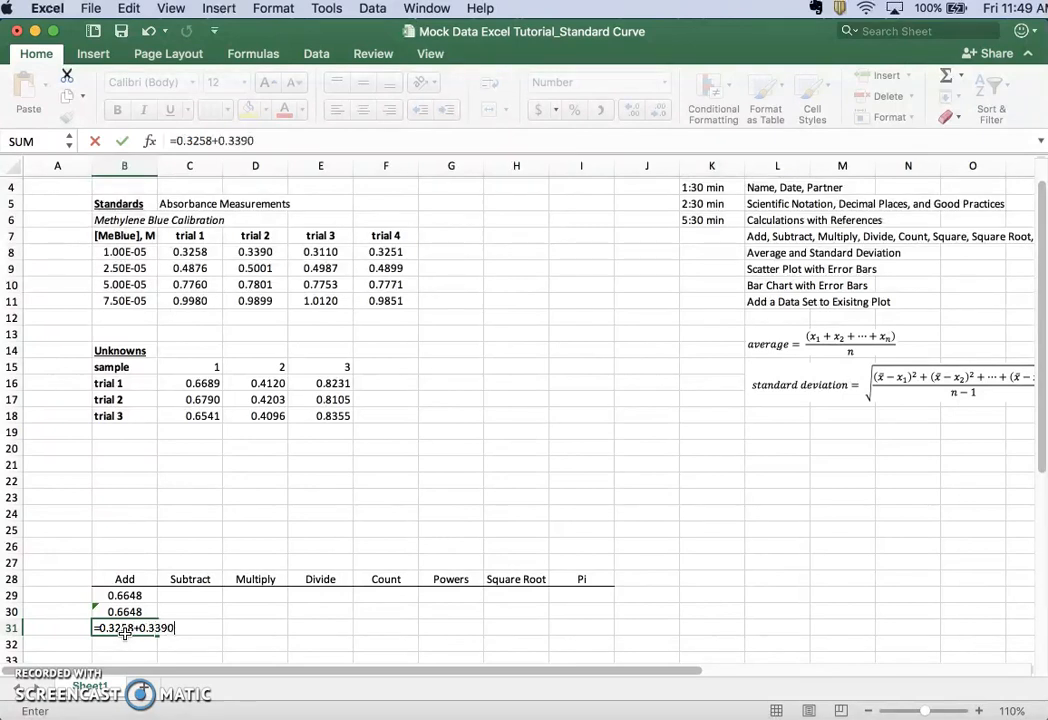
key("Return")
left_click(124, 628)
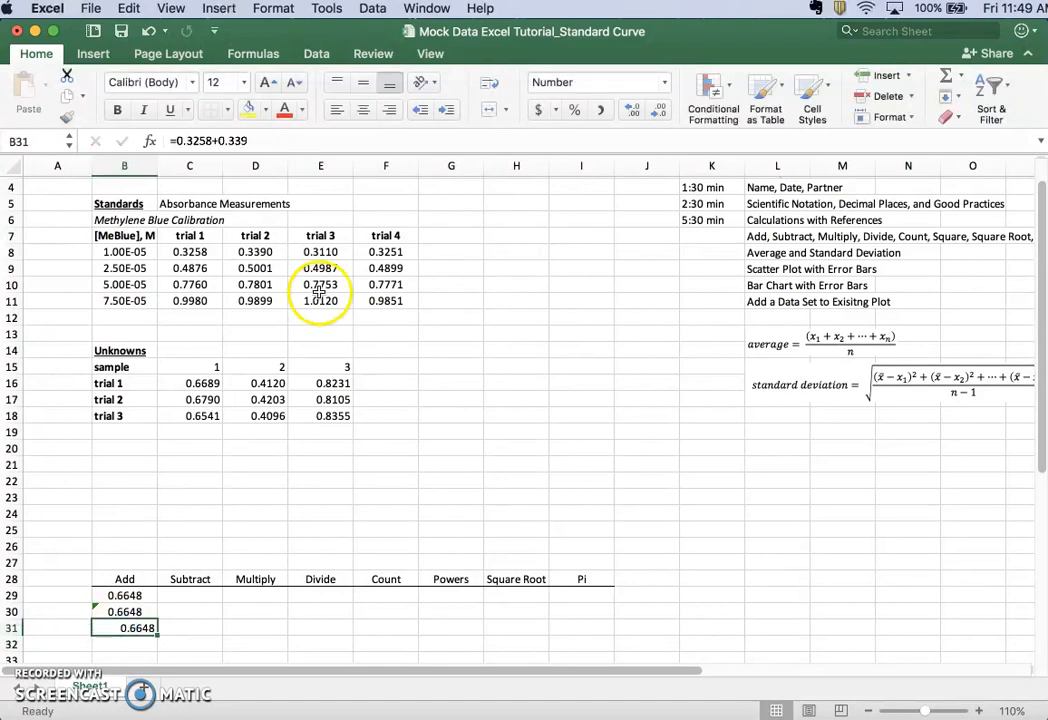
left_click(357, 113)
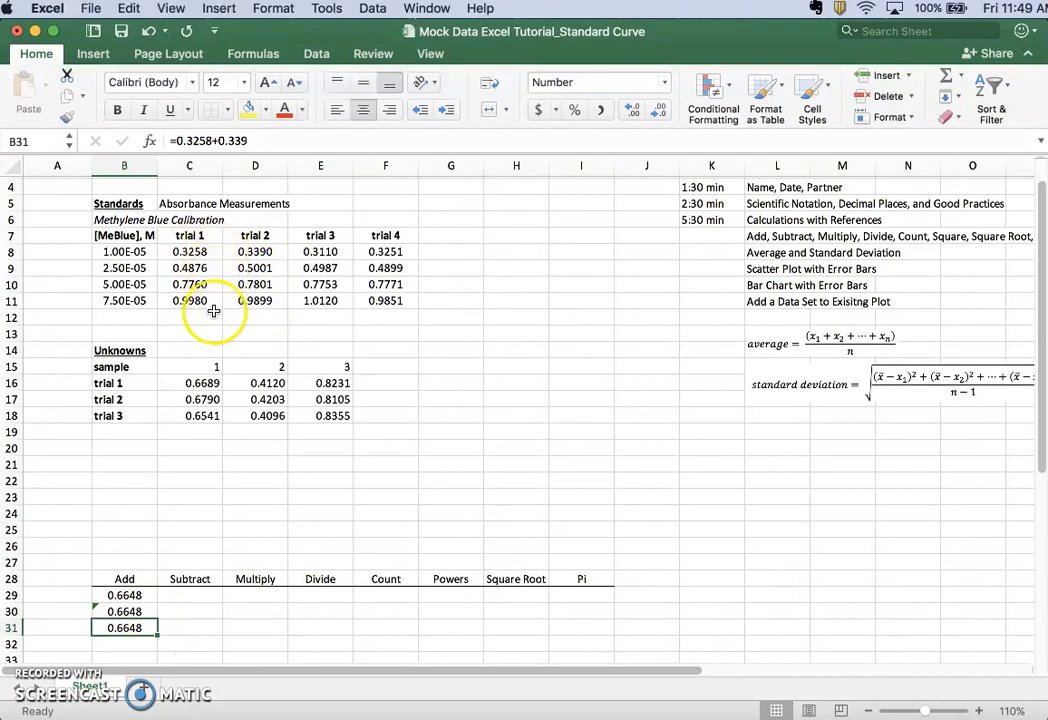
Set the 1.00E-05 standard's trial 1 absorbance in C8 to 0.322 and compare the sums in B29 through B31
left_click(200, 252)
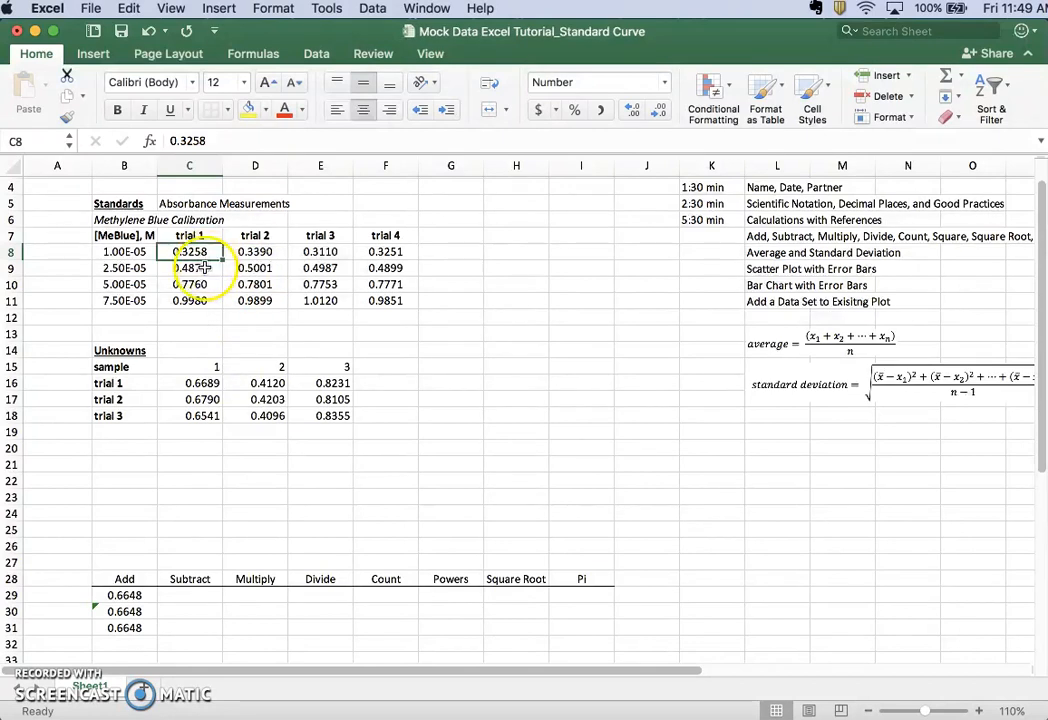
left_click(230, 144)
key("BackSpace")
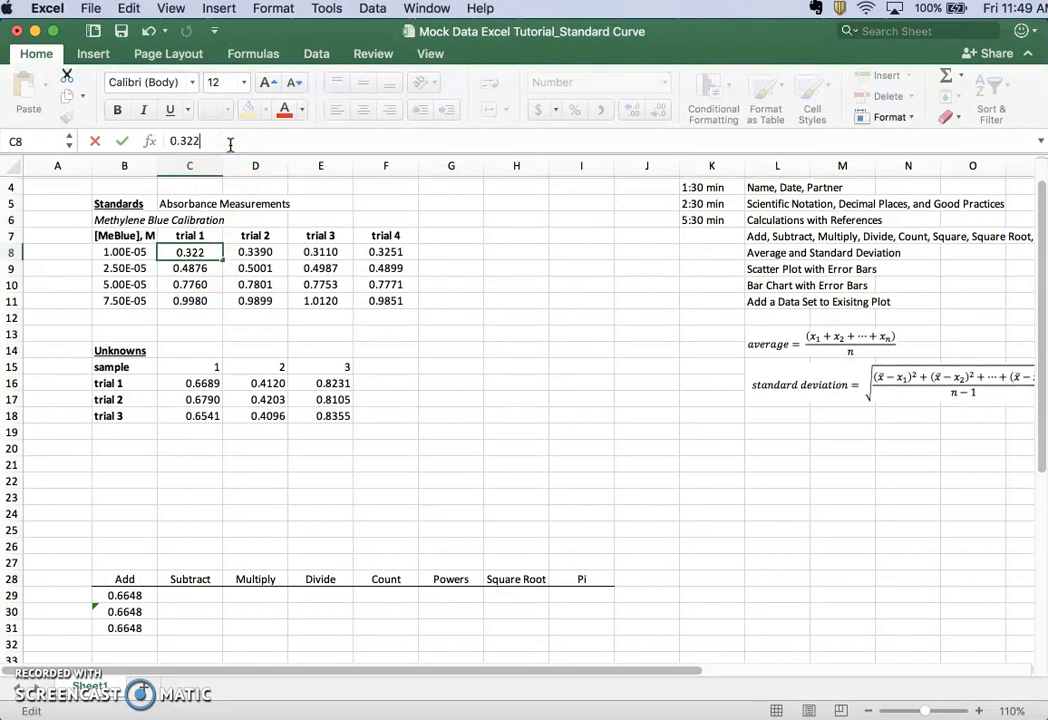
key("Return")
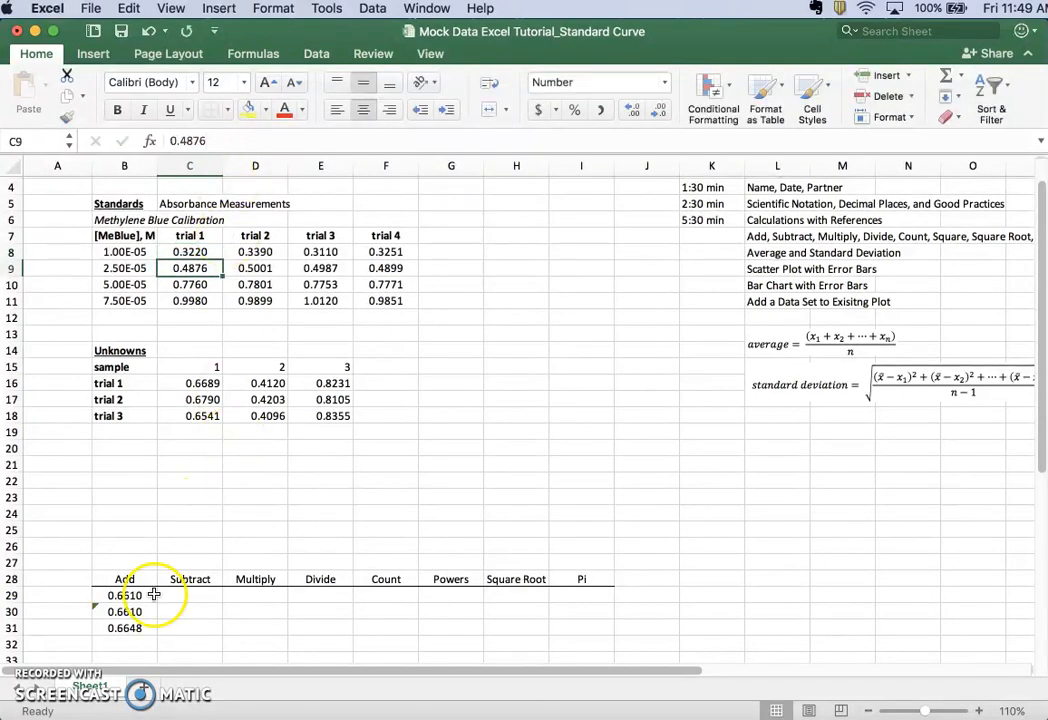
left_click(145, 596)
left_click(129, 612)
left_click(140, 595)
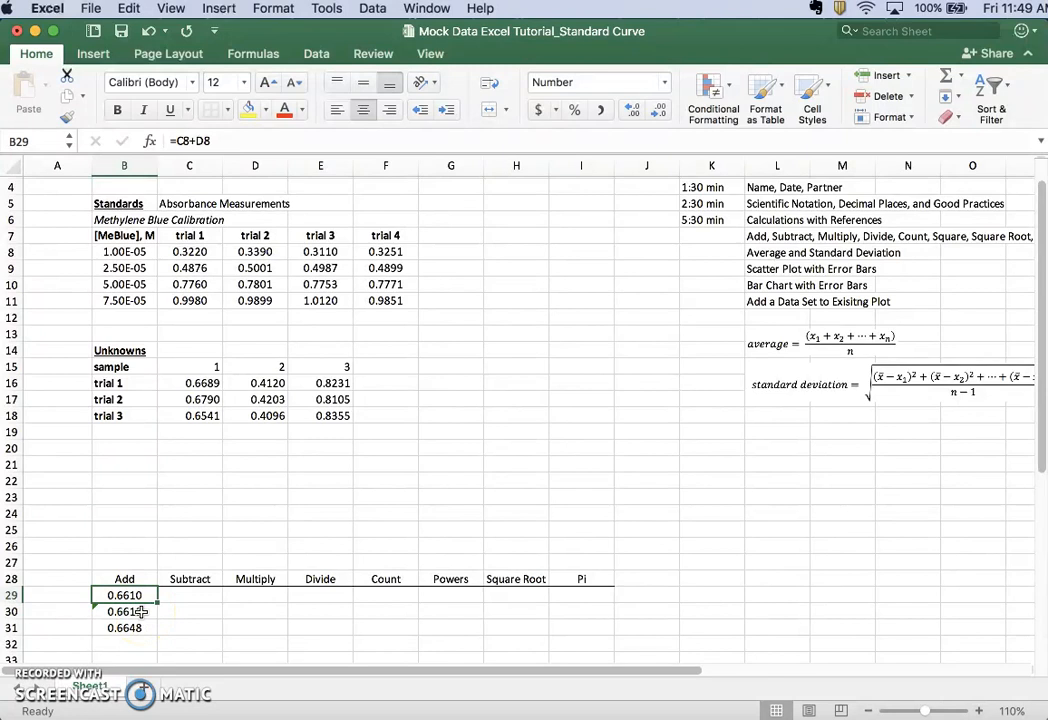
left_click(130, 627)
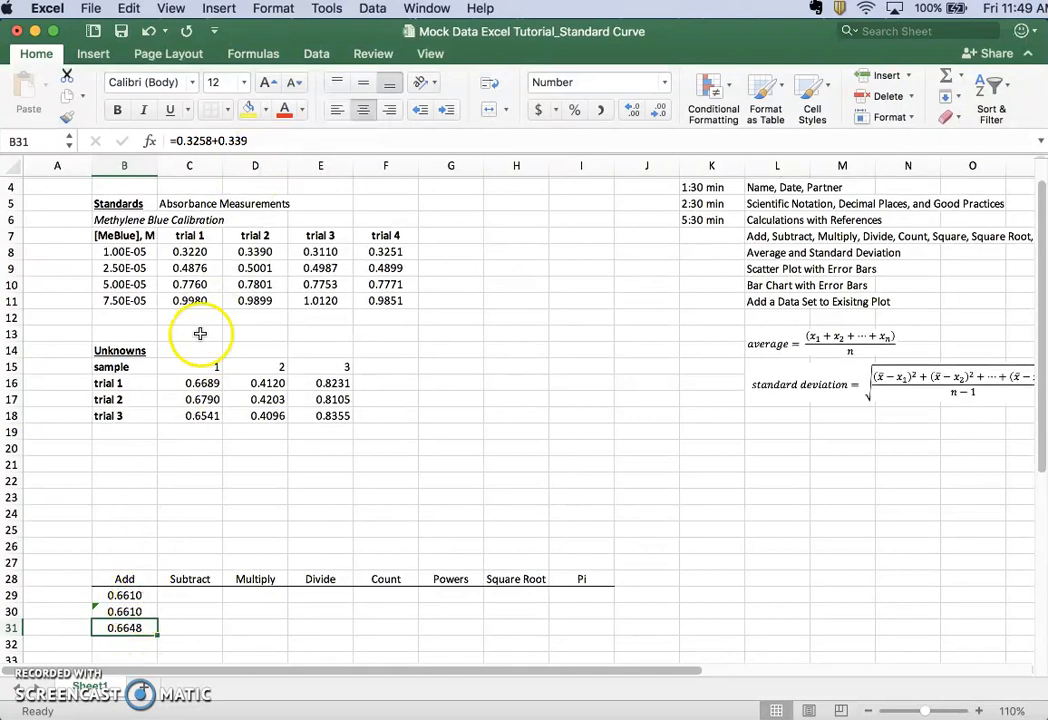
left_click(120, 596)
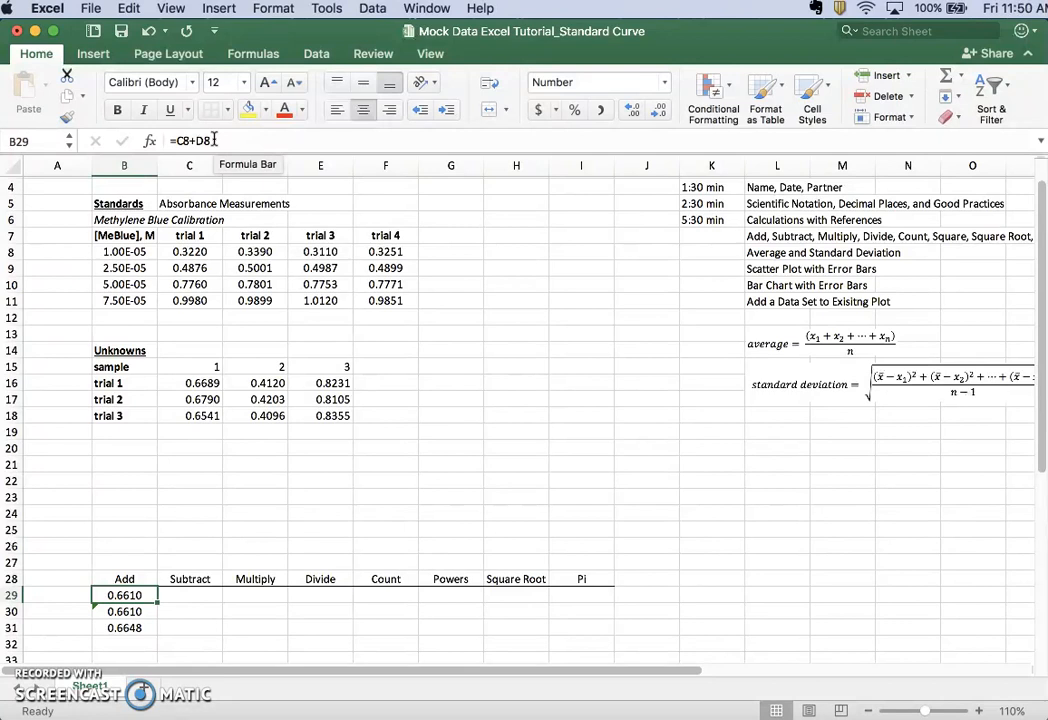
Clear the typed-number sum from cell B31 and review the reference formulas in B29 and B30
key("Down")
key("Down")
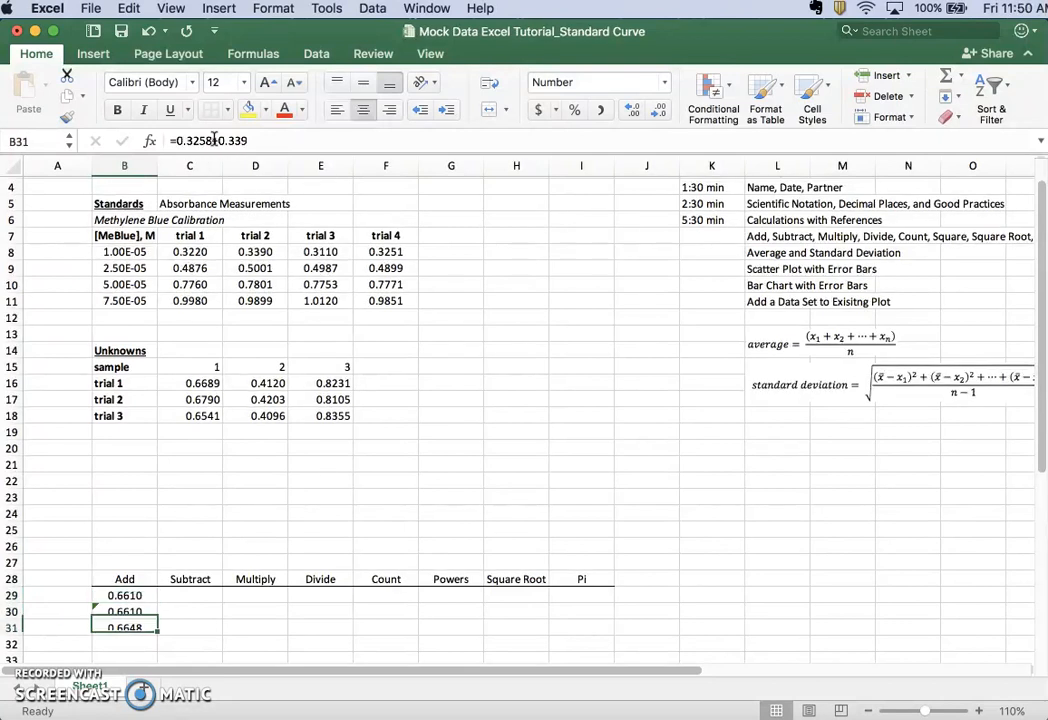
key("Delete")
key("Down")
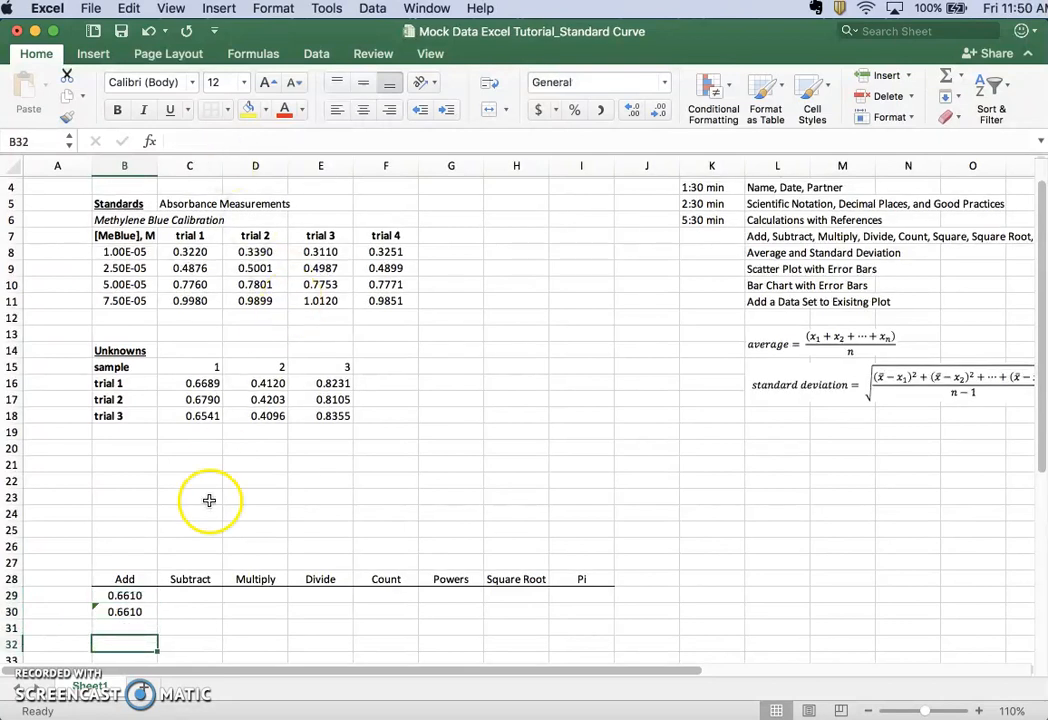
left_click(122, 597)
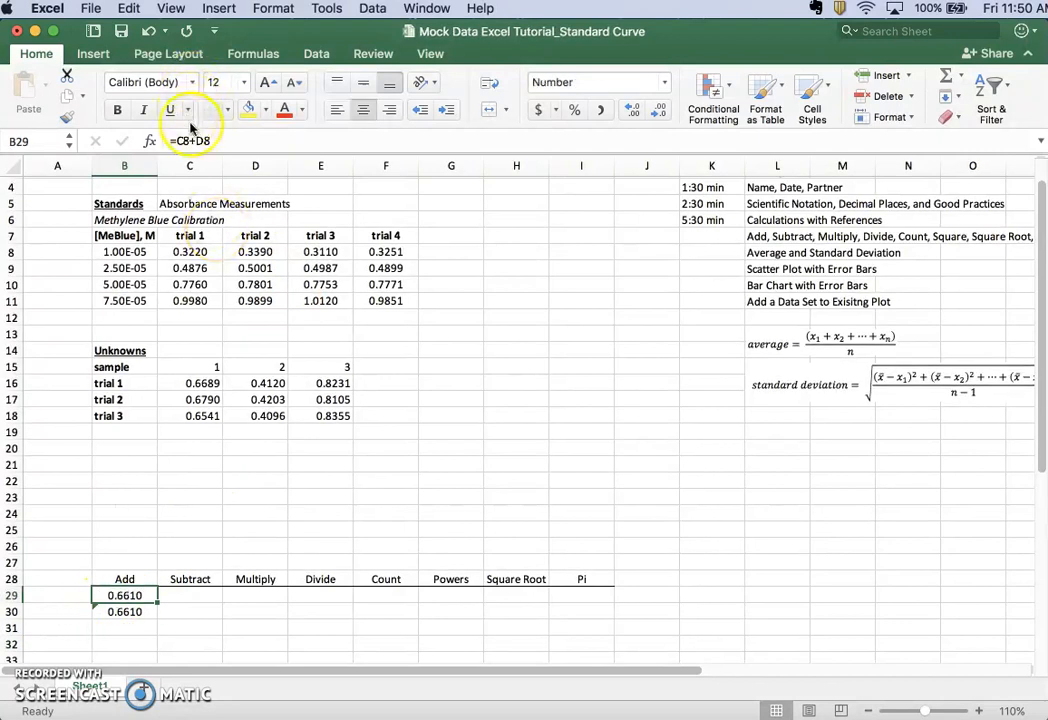
key("Down")
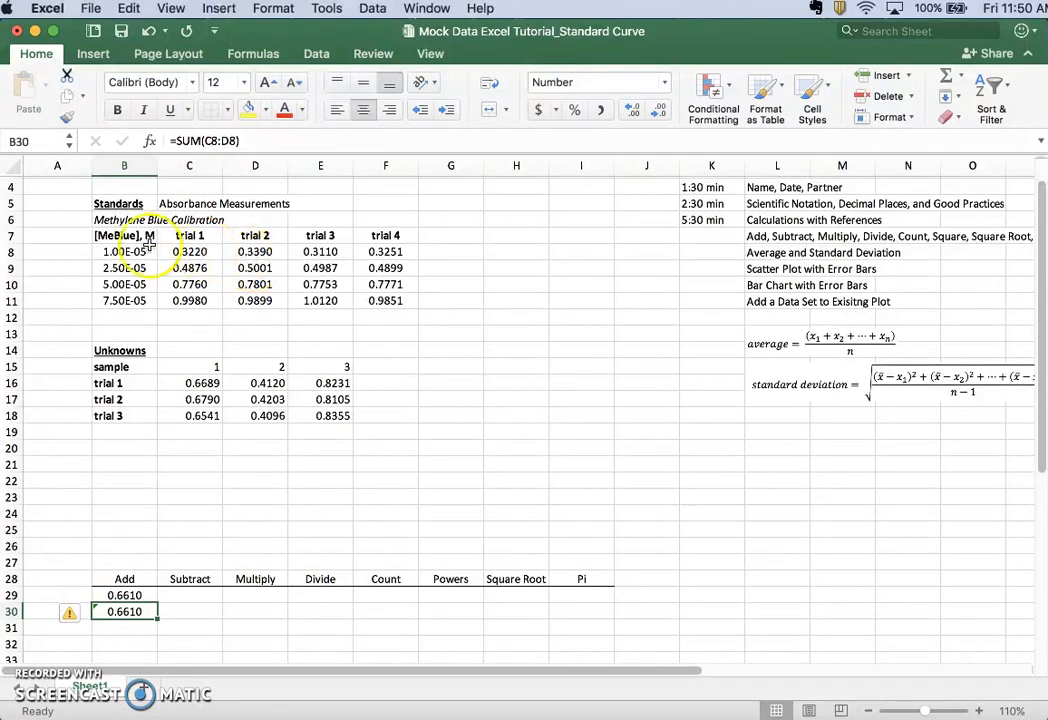
Subtract the 1.00E-05 standard's trial 2 absorbance from trial 1 in cell C29 with =C8-D8
left_click(190, 595)
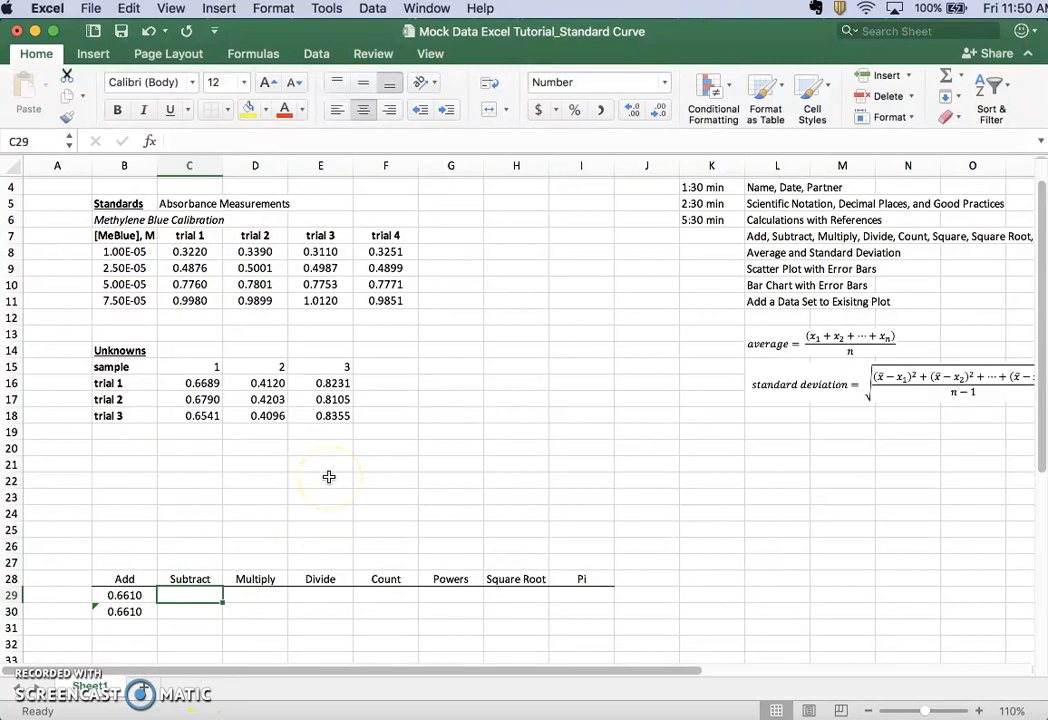
type("=")
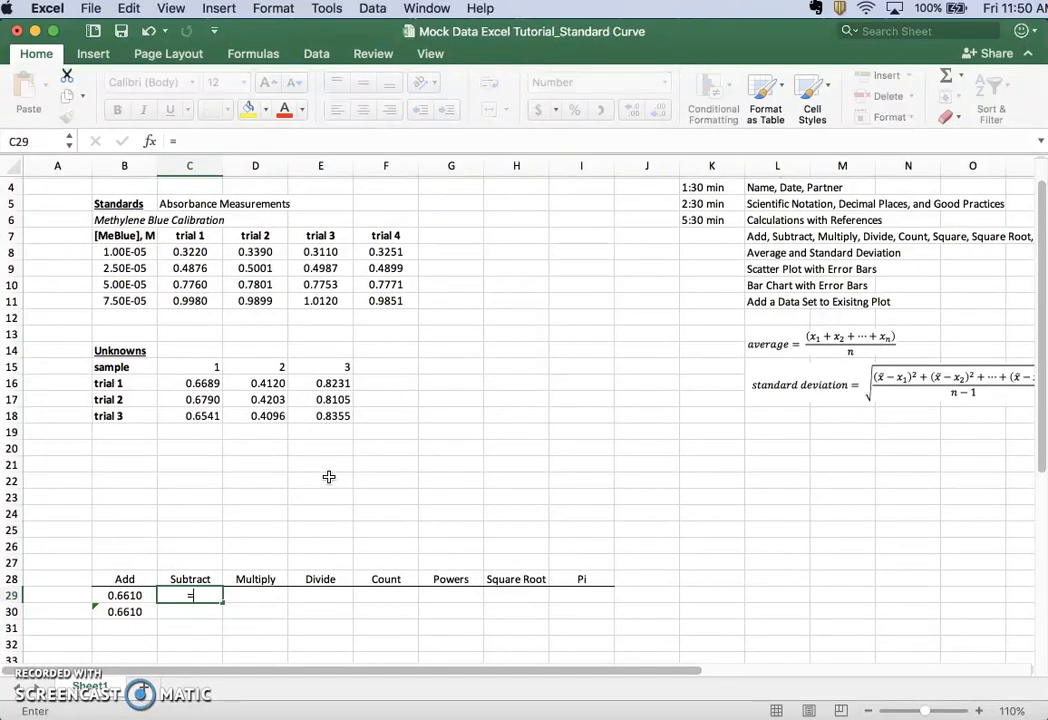
left_click(205, 252)
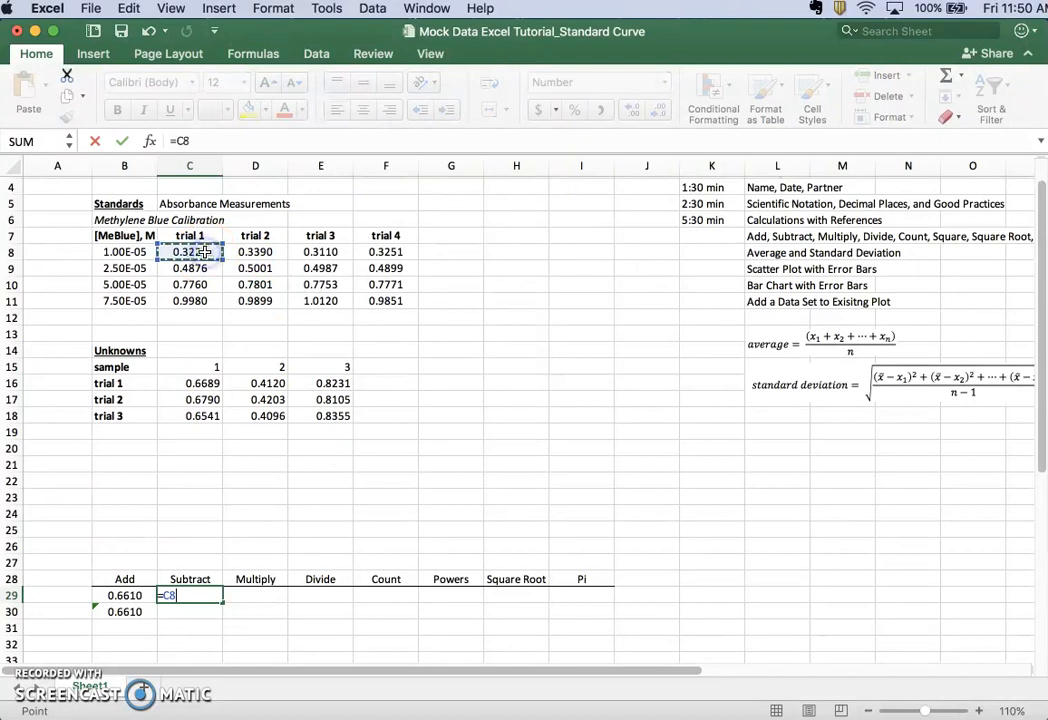
type("-")
left_click(250, 252)
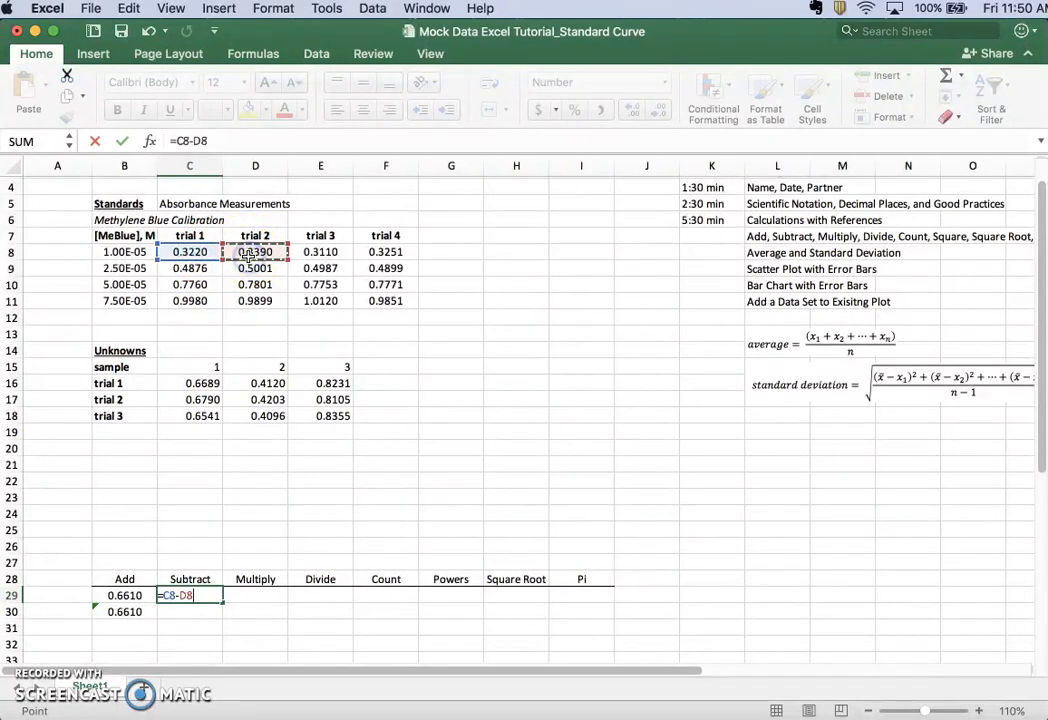
key("Return")
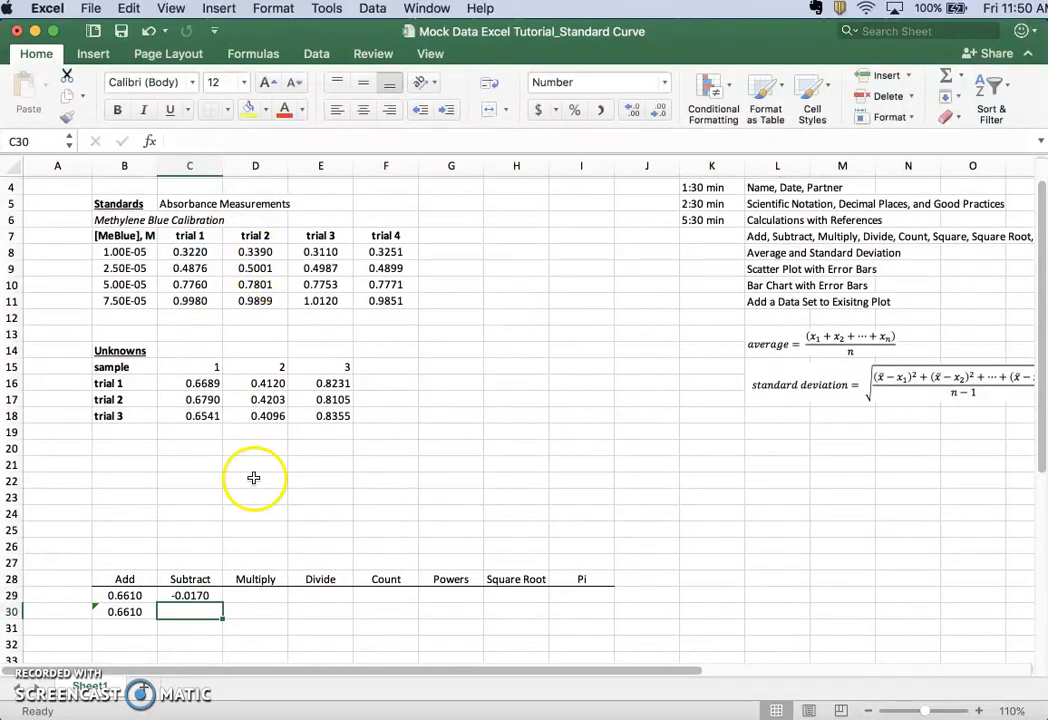
Multiply the same two absorbances in cell D29 with =C8*D8, and select cell E29 under the Divide heading
left_click(252, 595)
type("=")
left_click(187, 251)
type("*")
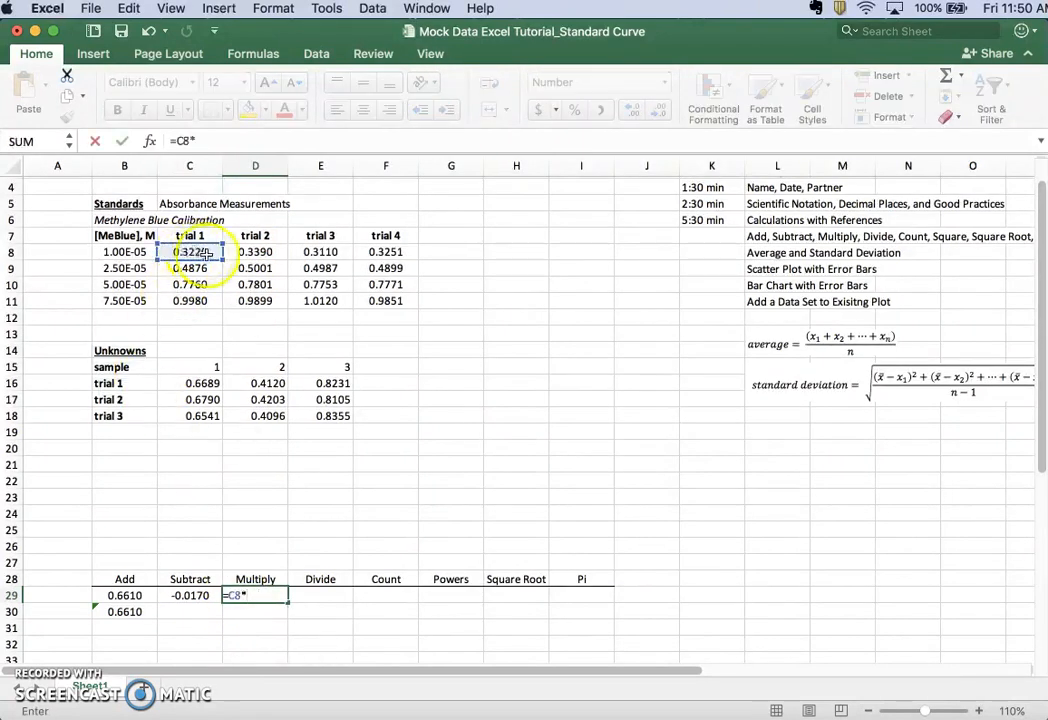
left_click(243, 253)
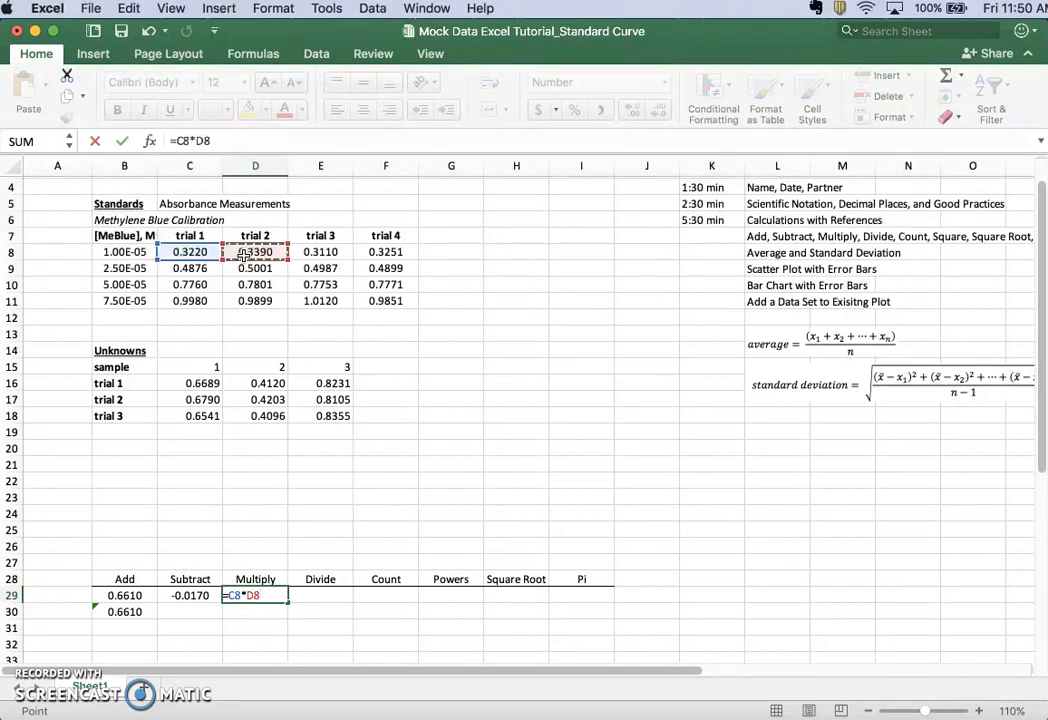
key("Return")
key("Return")
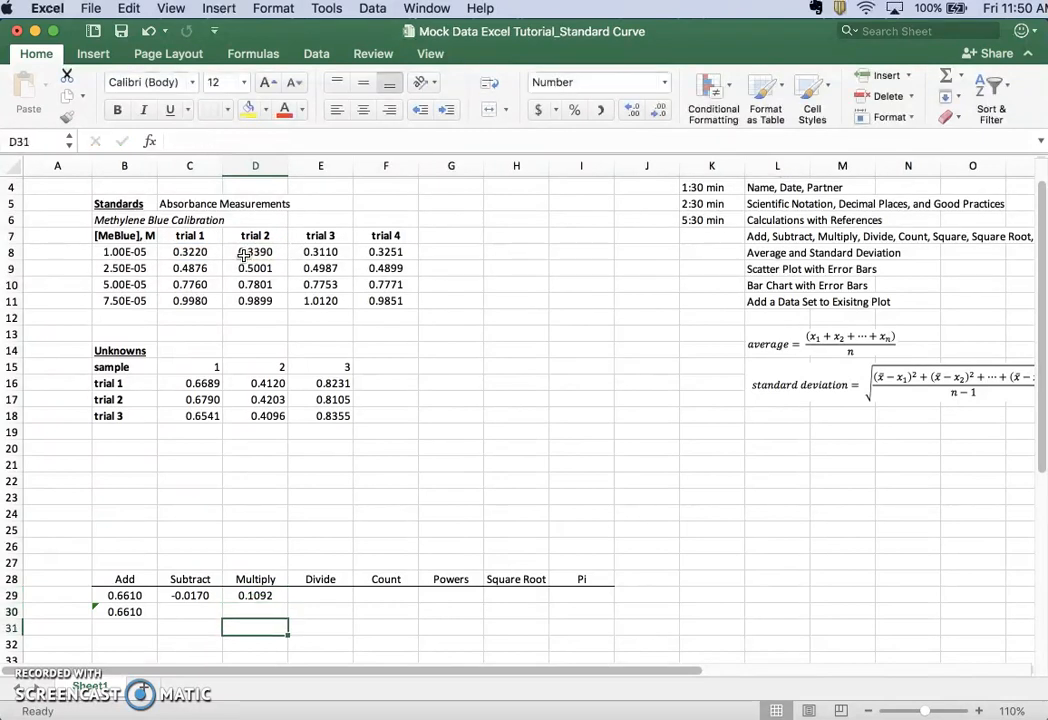
key("Up")
key("Up")
key("Right")
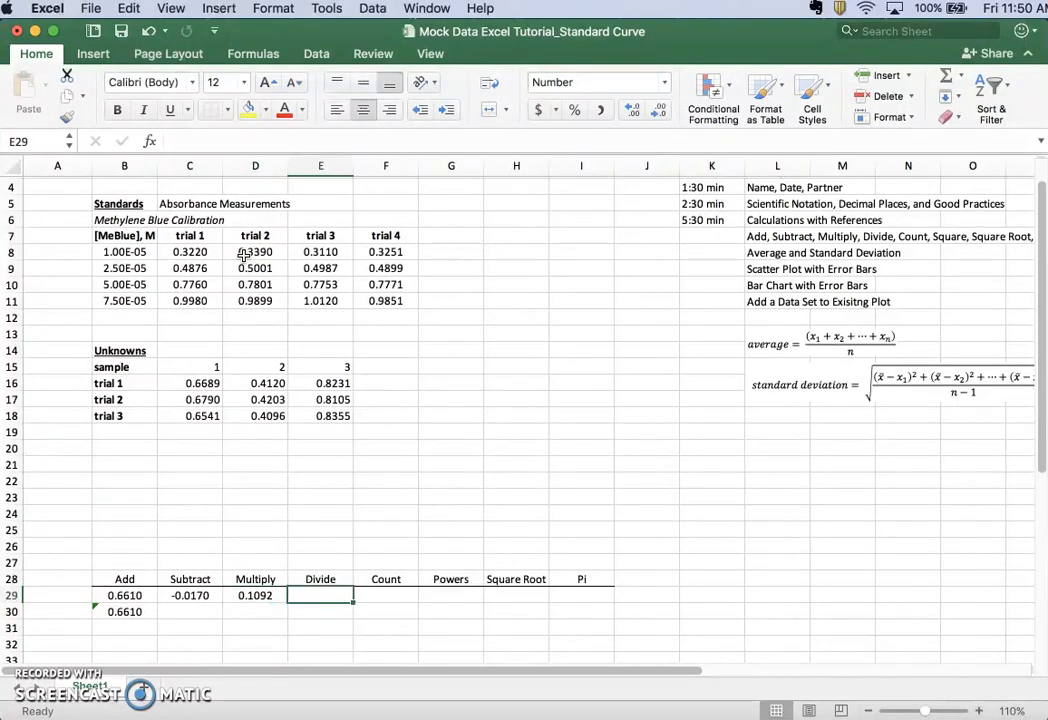
Divide the 1.00E-05 standard's trial 1 absorbance by trial 2 in cell E29 with =C8/D8
type("=")
left_click(200, 252)
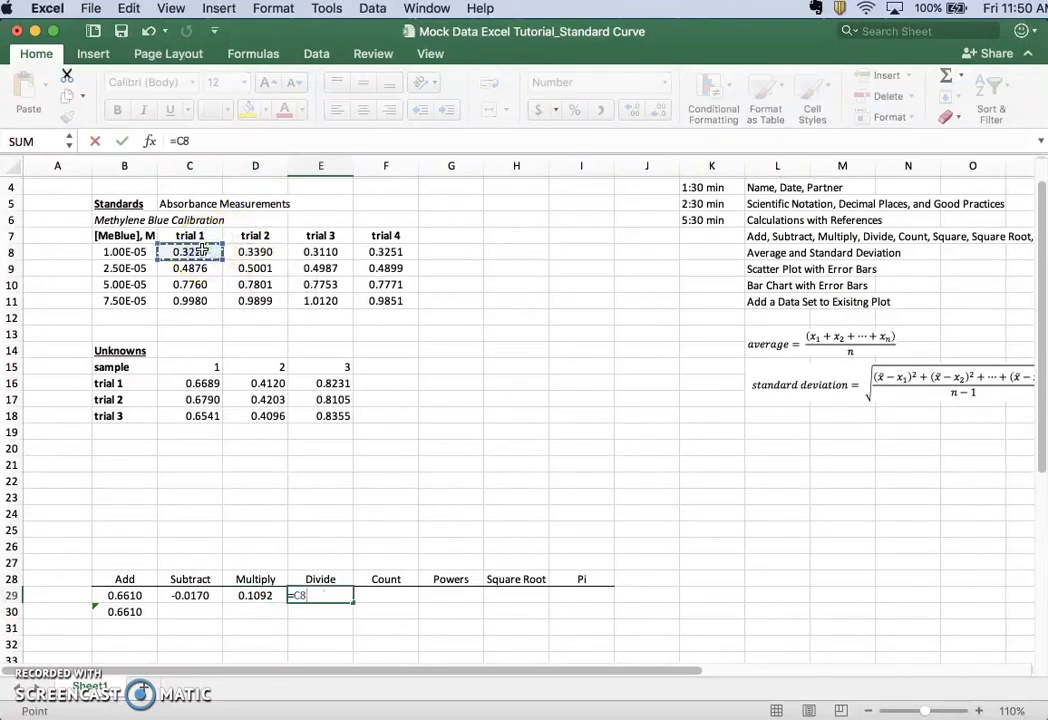
type("/")
left_click(244, 253)
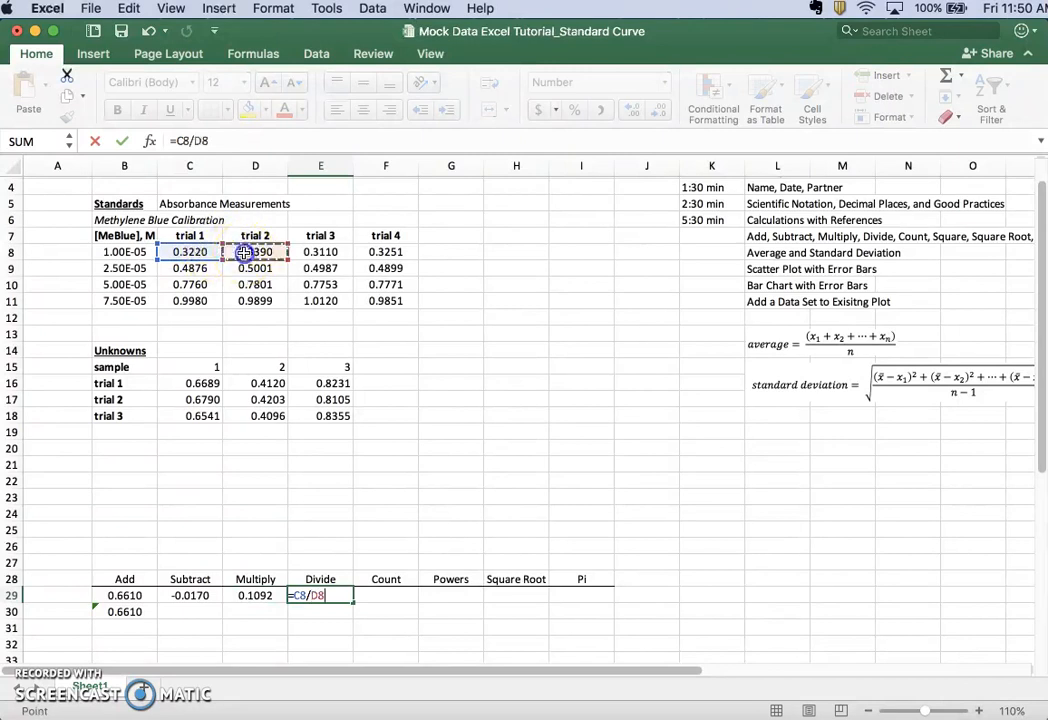
key("Return")
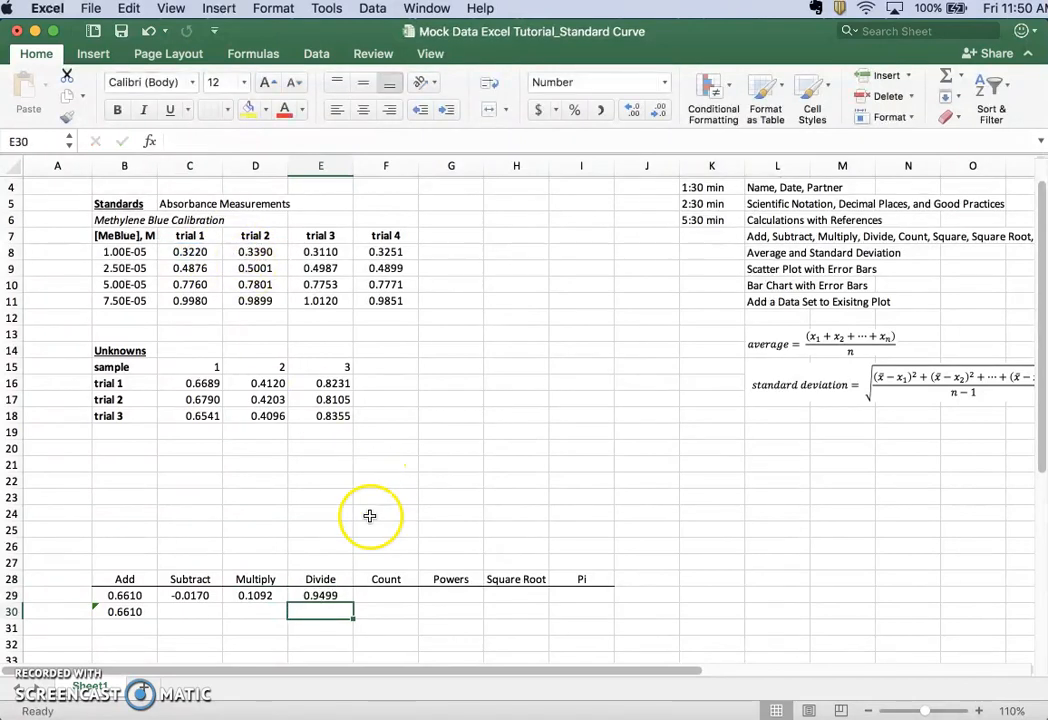
Count all the standards' absorbance values in cell F29 with =COUNT(C8:F11)
left_click(388, 594)
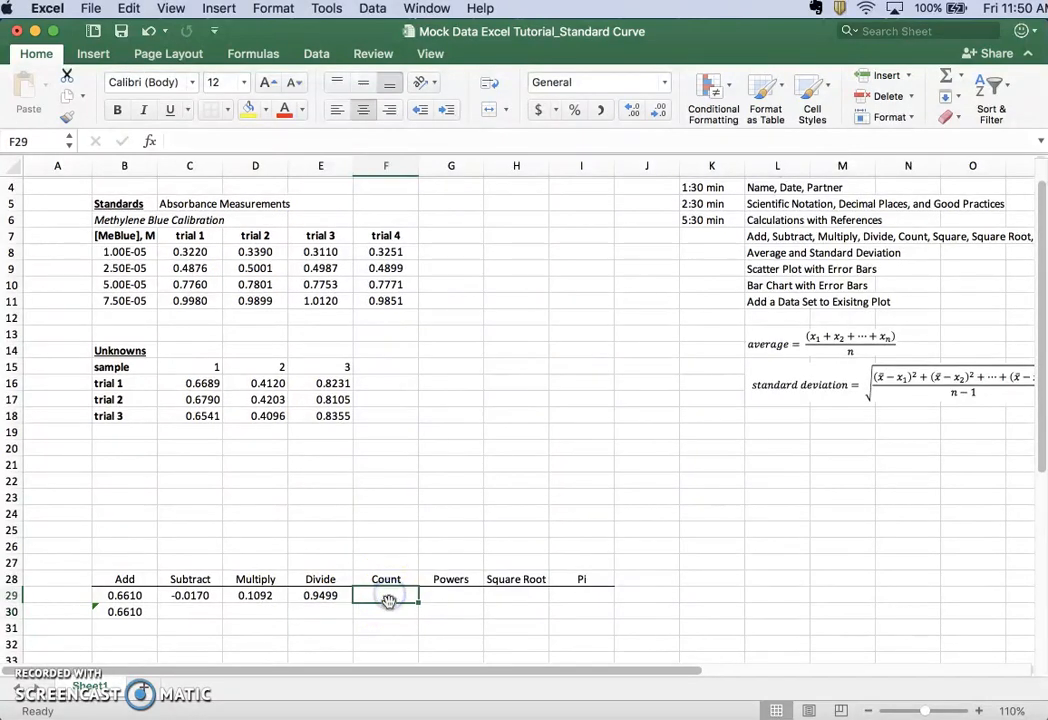
left_click(120, 611)
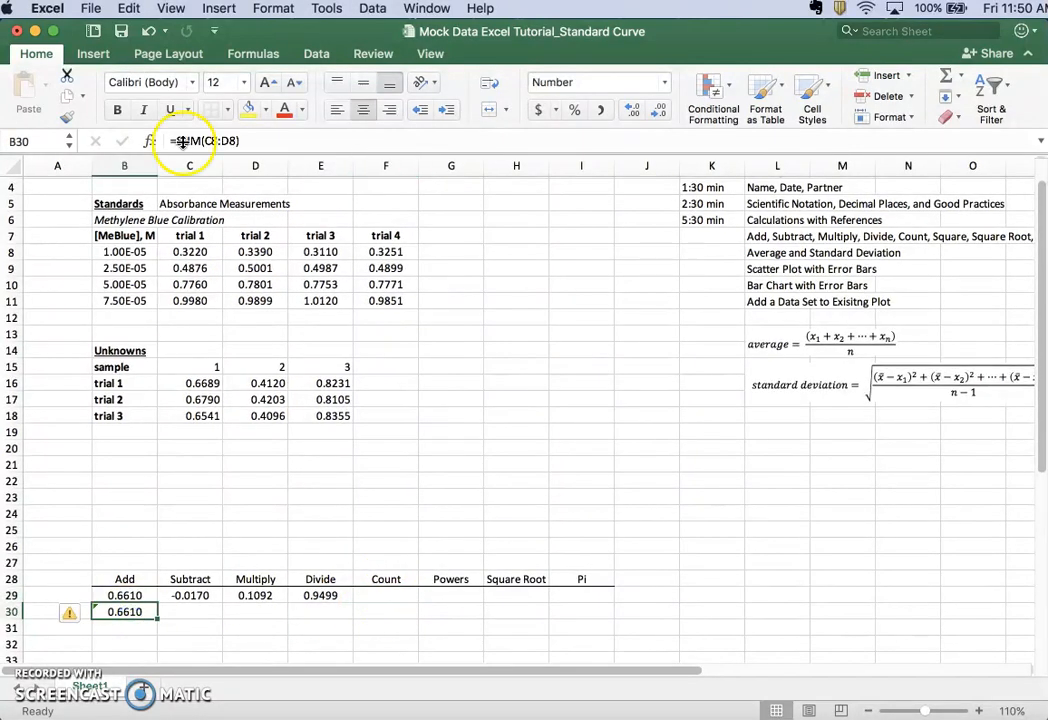
left_click(387, 594)
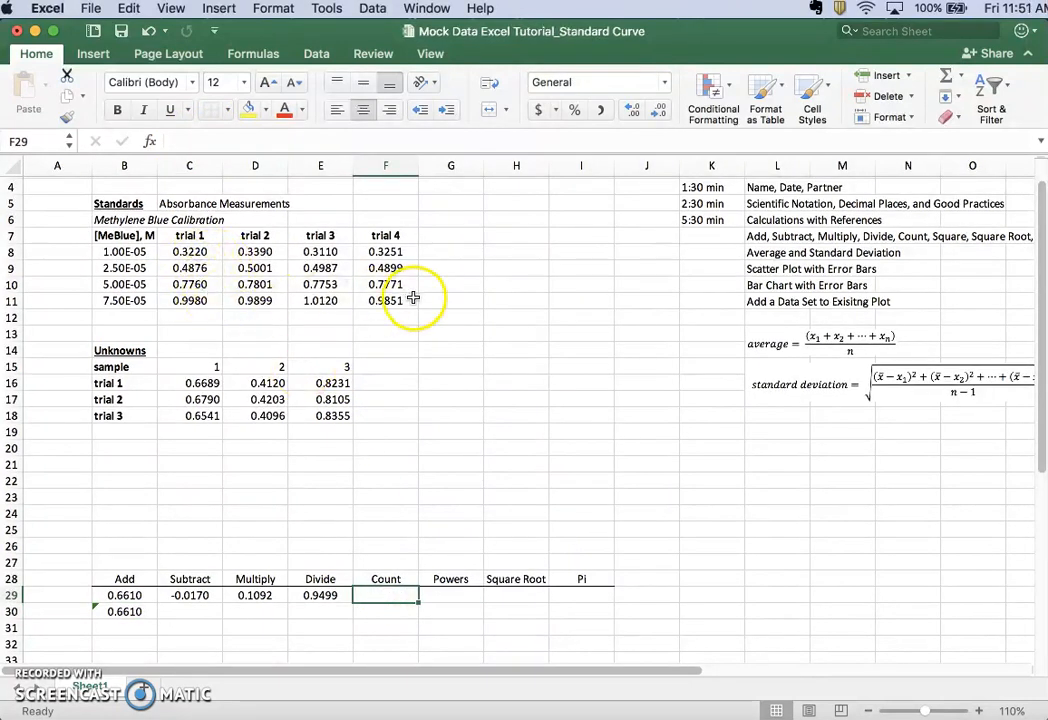
type("=")
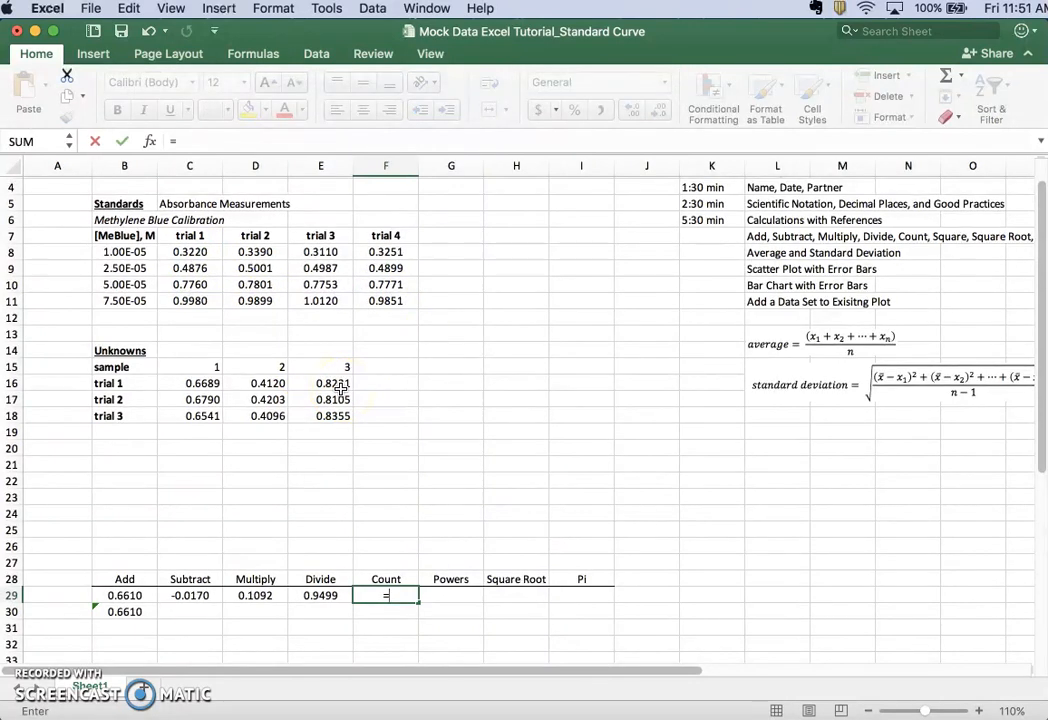
type("count")
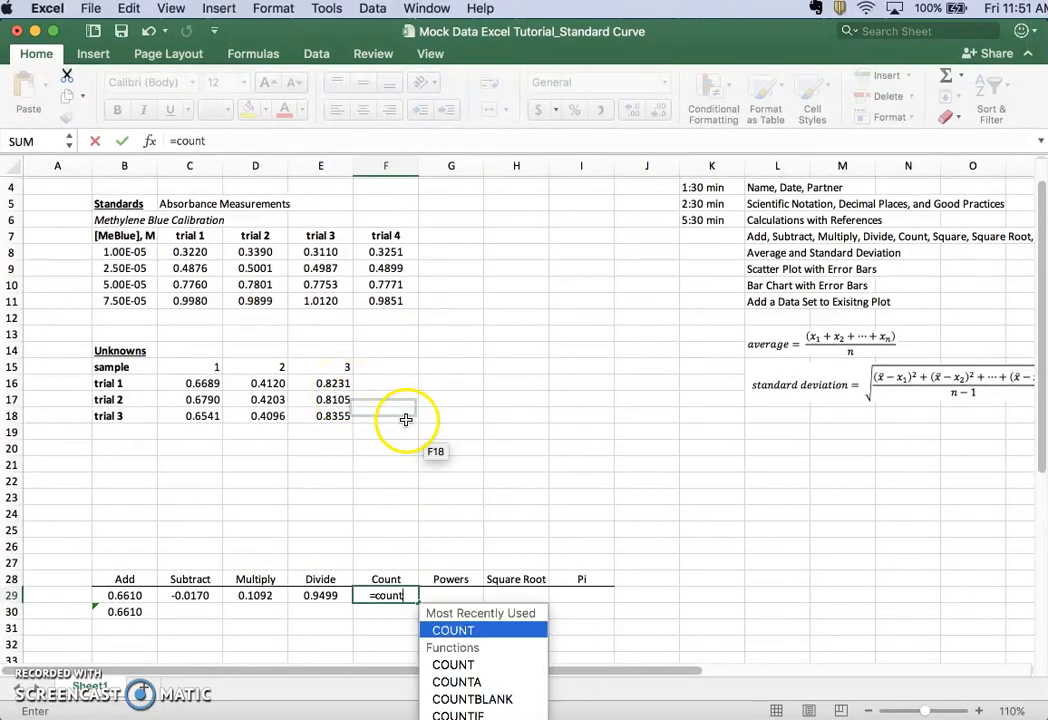
double_click(453, 631)
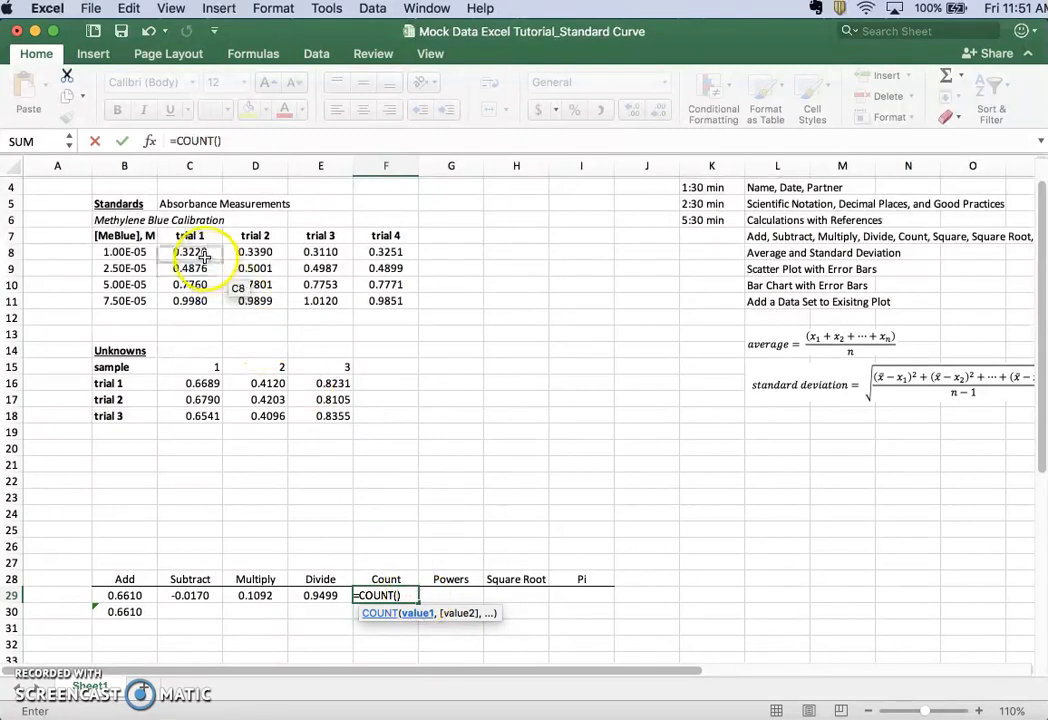
left_click_drag(190, 251, 373, 298)
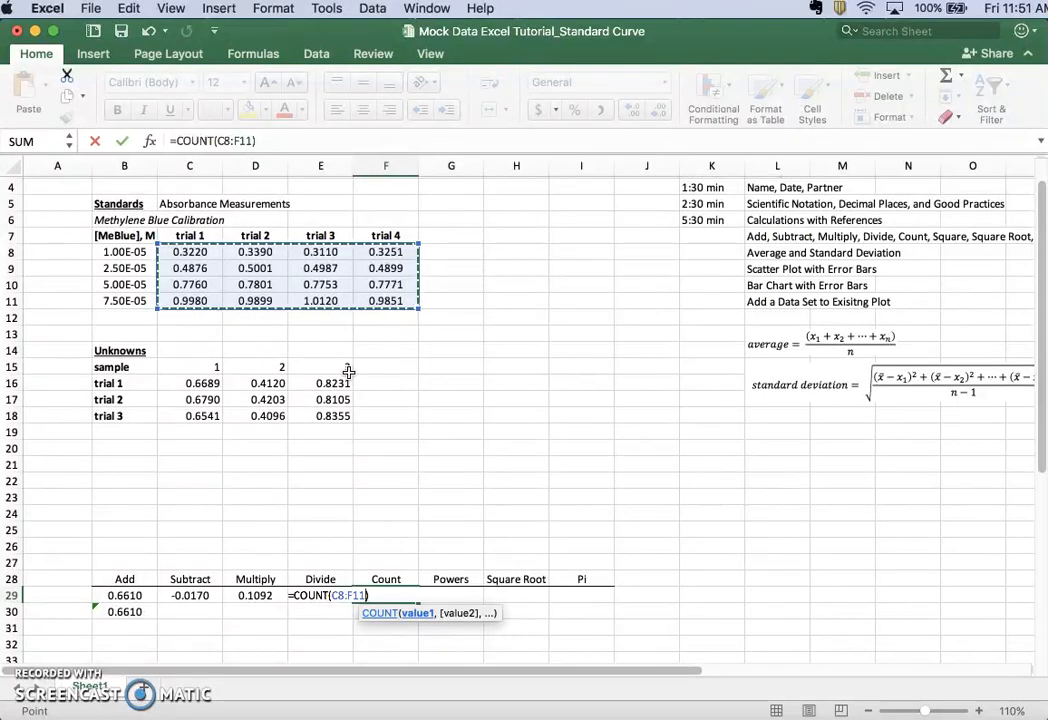
key("Return")
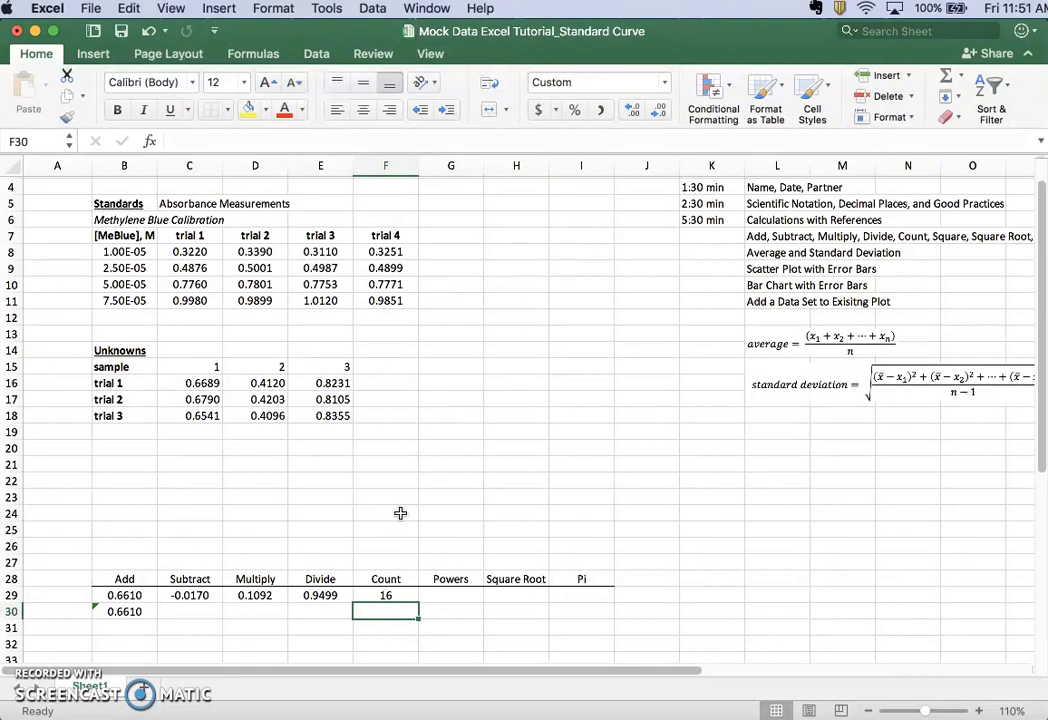
Square the 1.00E-05 standard's trial 1 absorbance in cell G29 under Powers with =C8^2
key("Up")
key("Right")
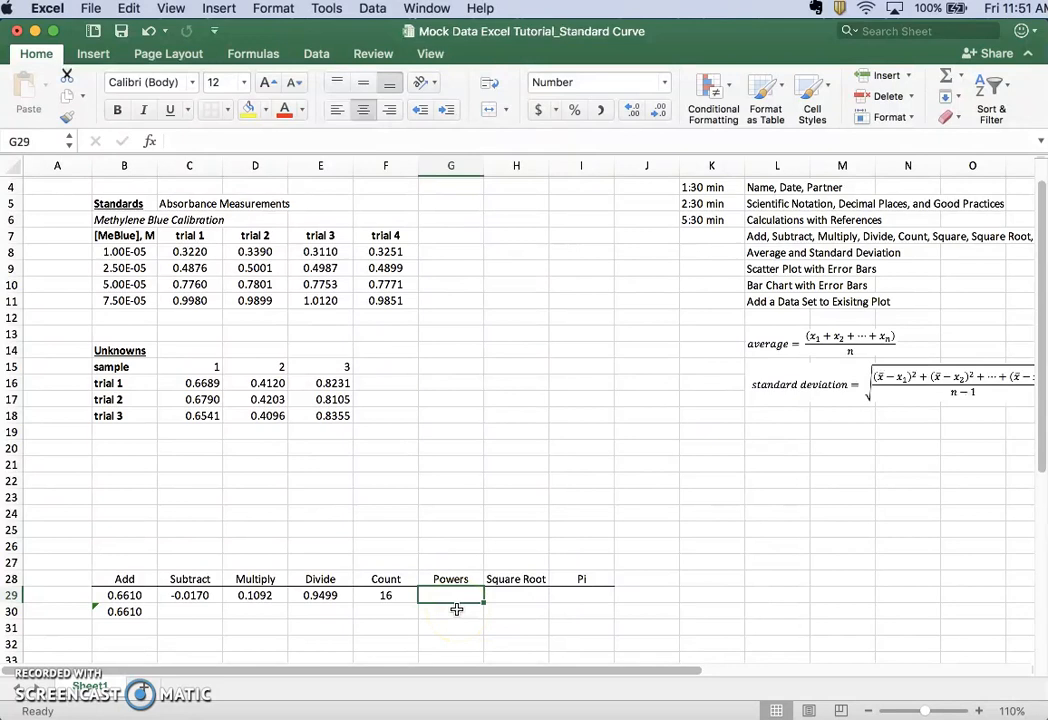
type("=")
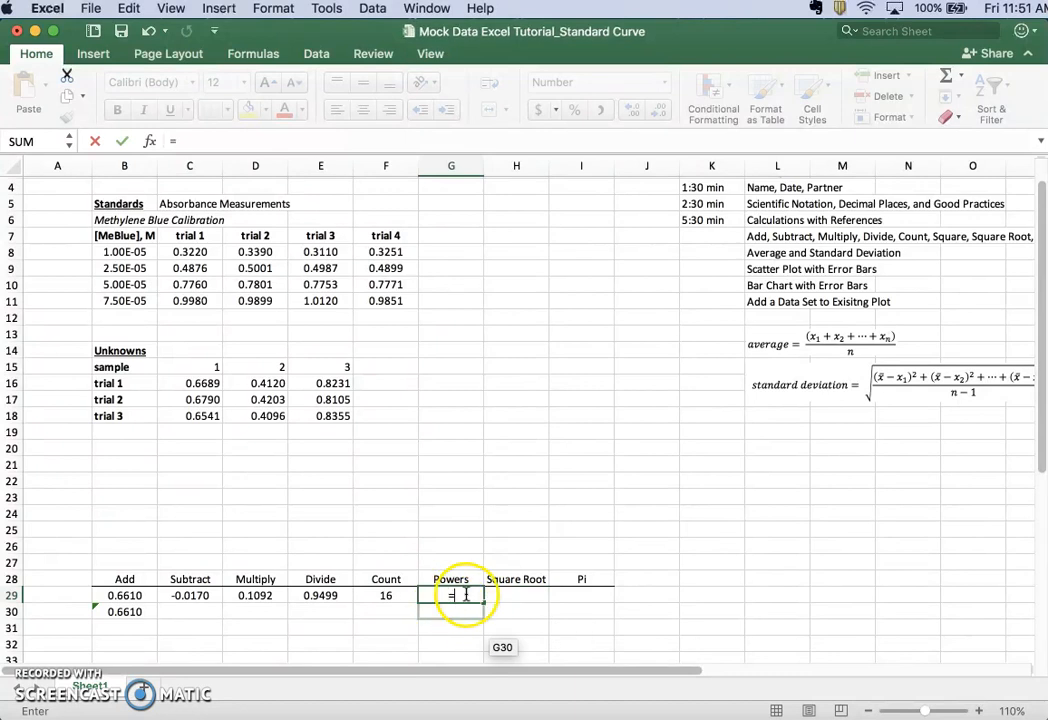
left_click(190, 252)
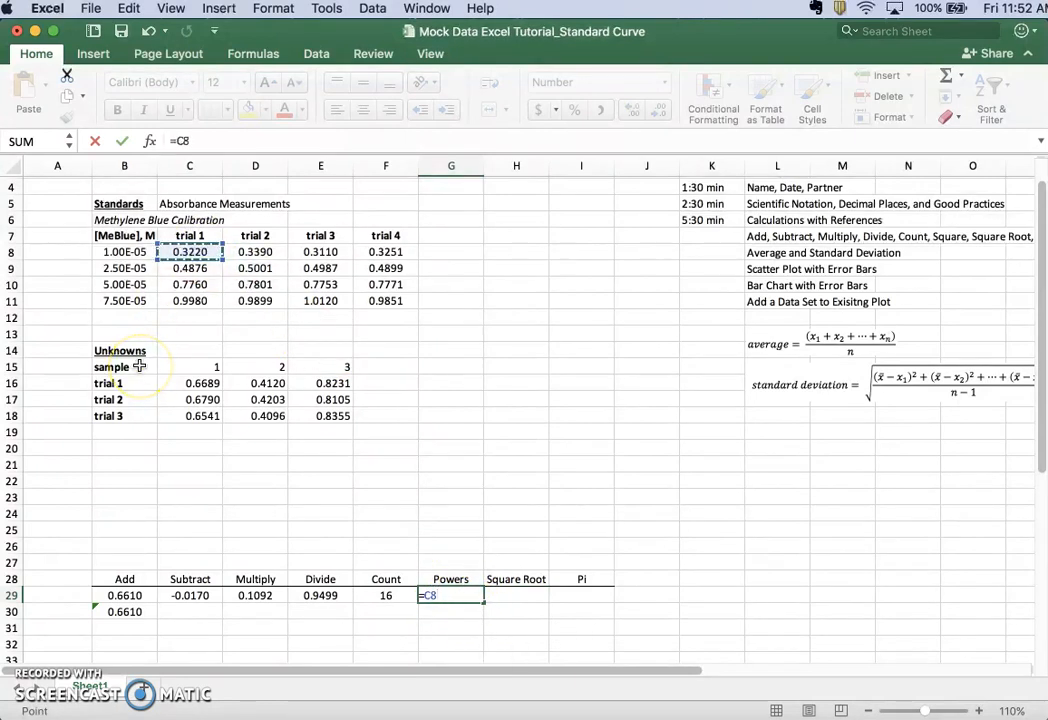
type("^2")
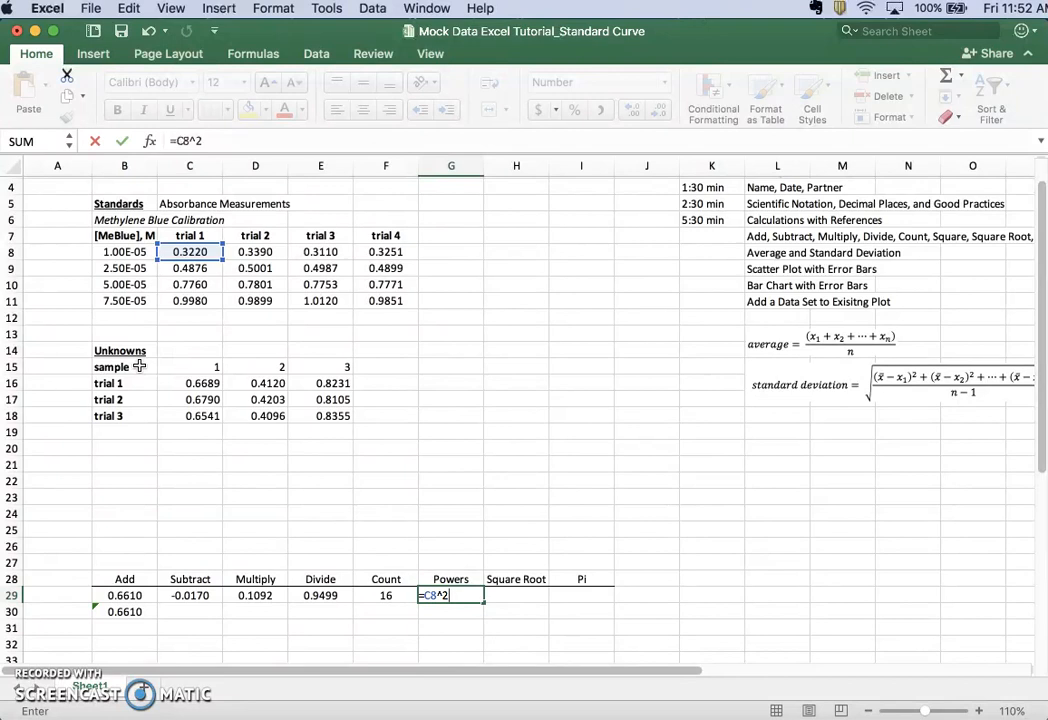
key("Return")
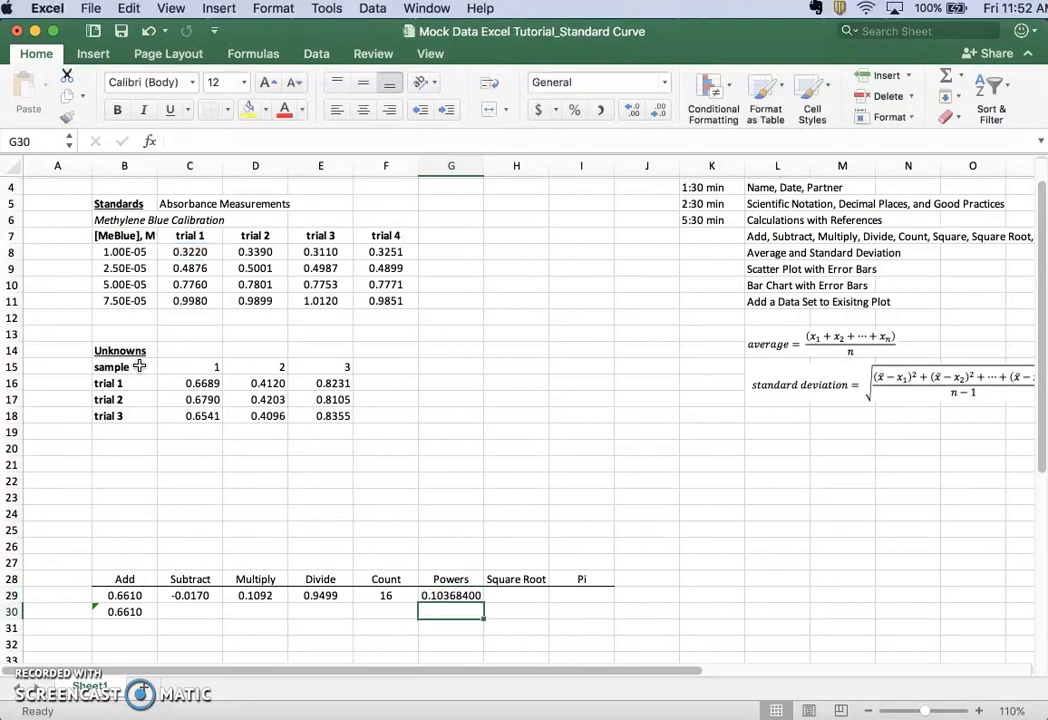
Take the square root of the 1.00E-05 standard's trial 1 absorbance in cell H29 with =SQRT(C8)
key("Up")
key("Right")
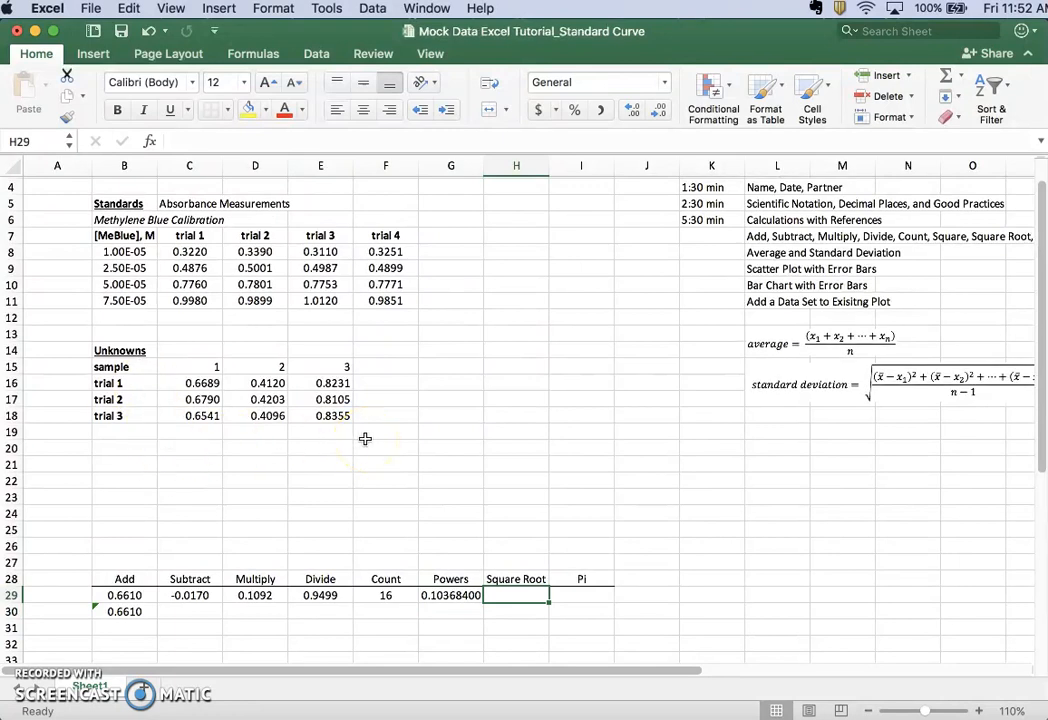
type("=")
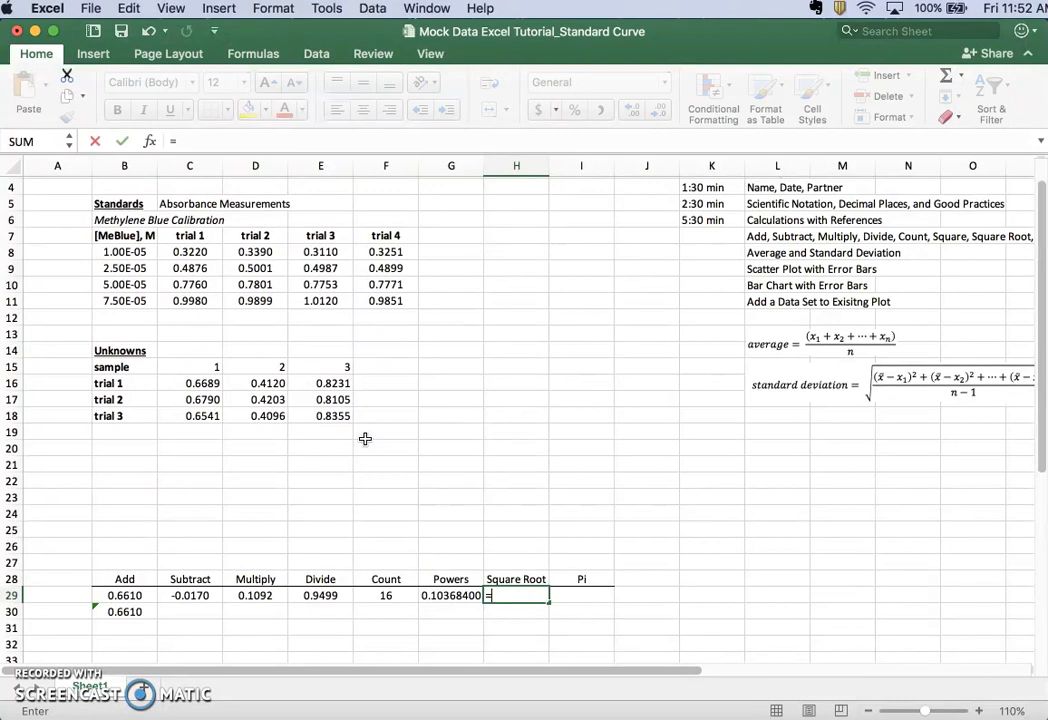
type("sqr")
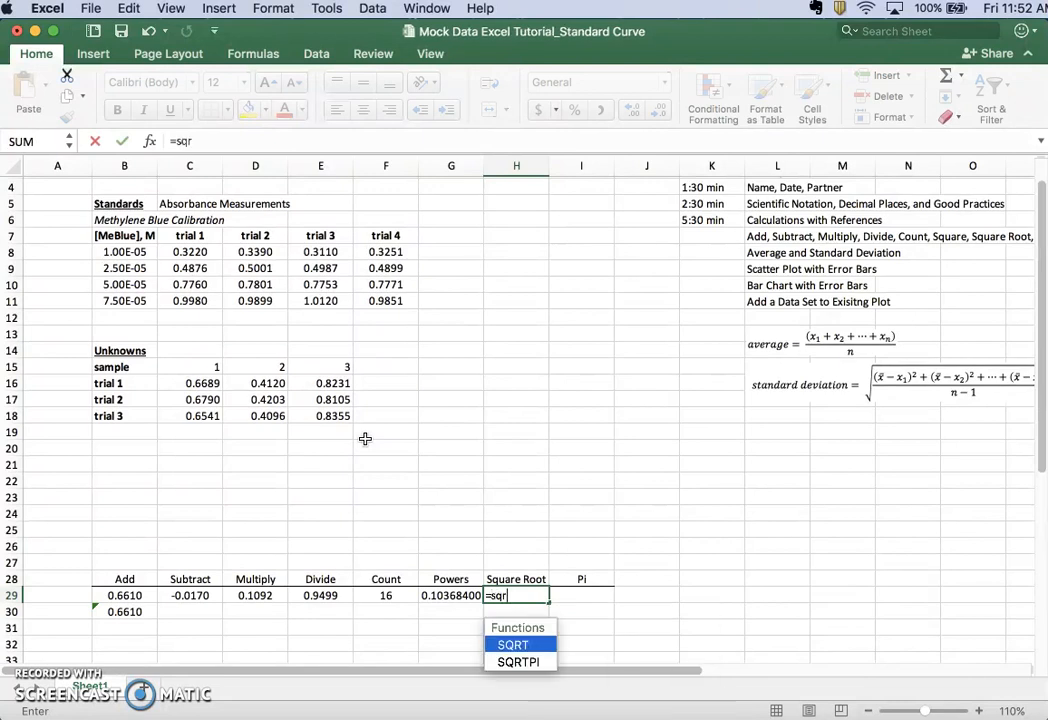
type("t")
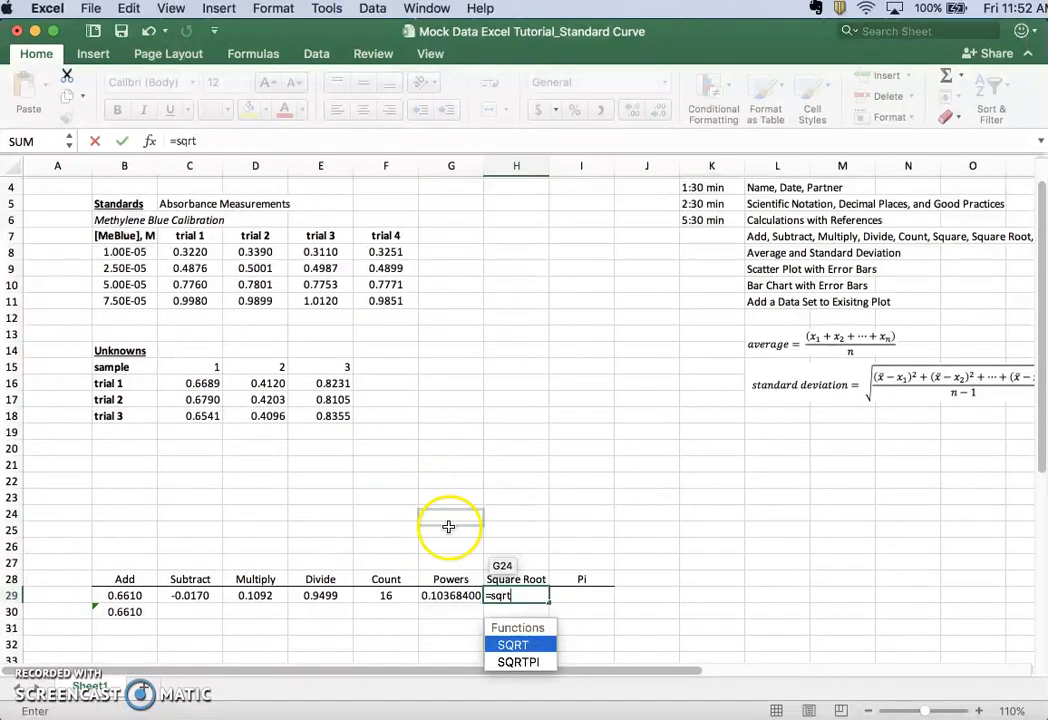
double_click(510, 645)
left_click(189, 251)
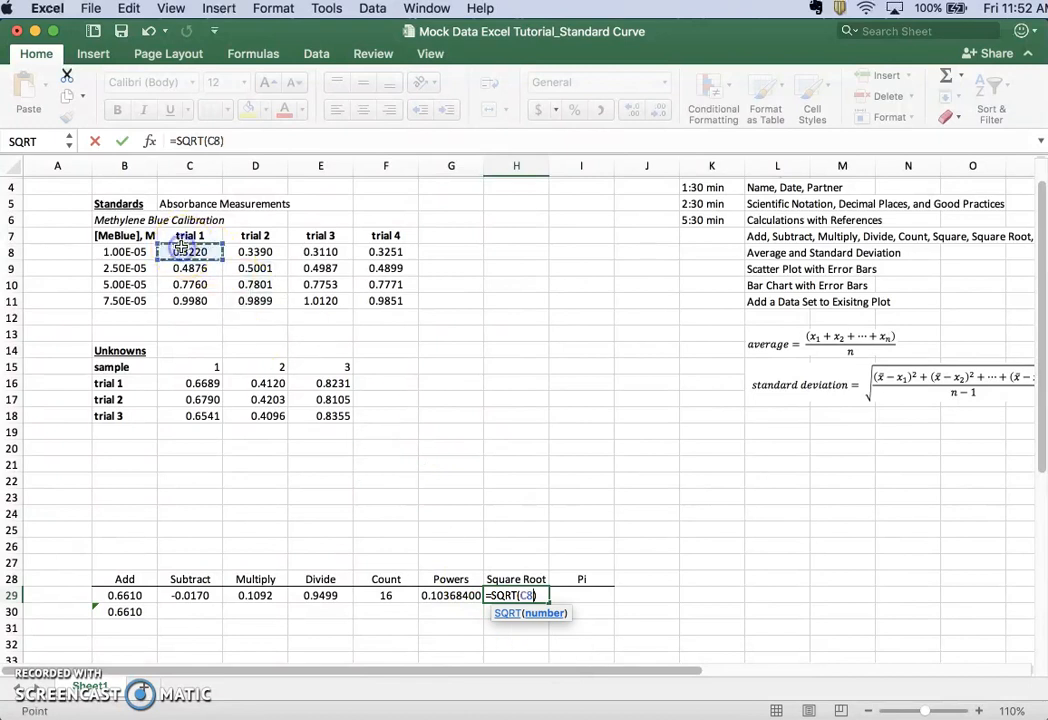
key("Return")
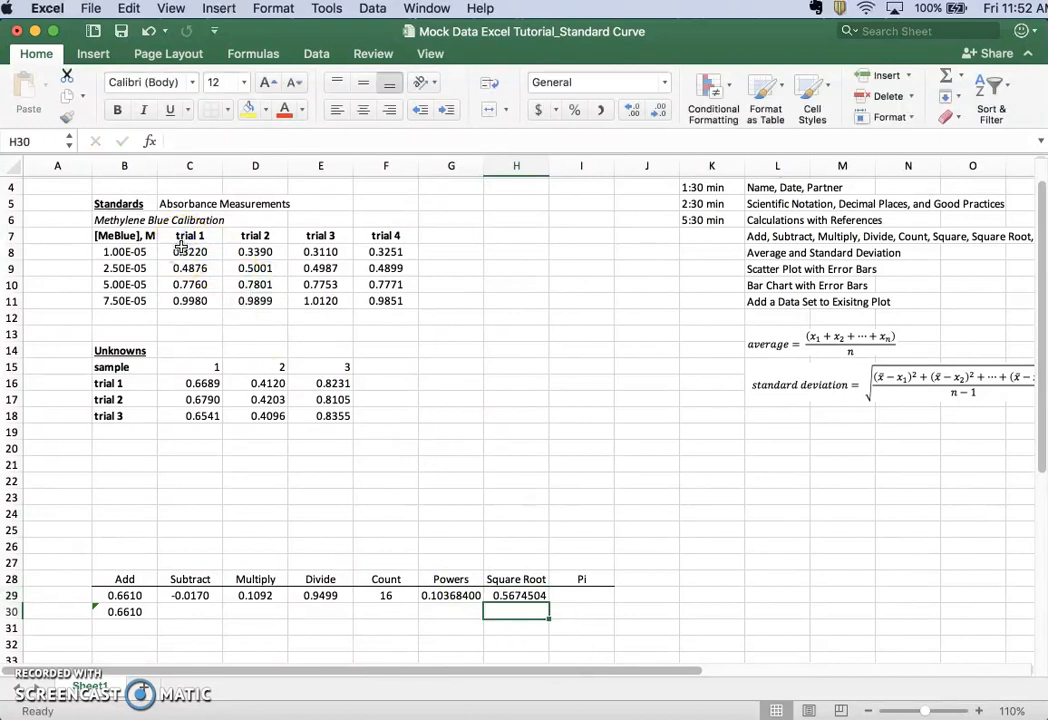
Enter the power formula =C8^1/2 in cell H30 below the SQRT result
type("=")
left_click(200, 250)
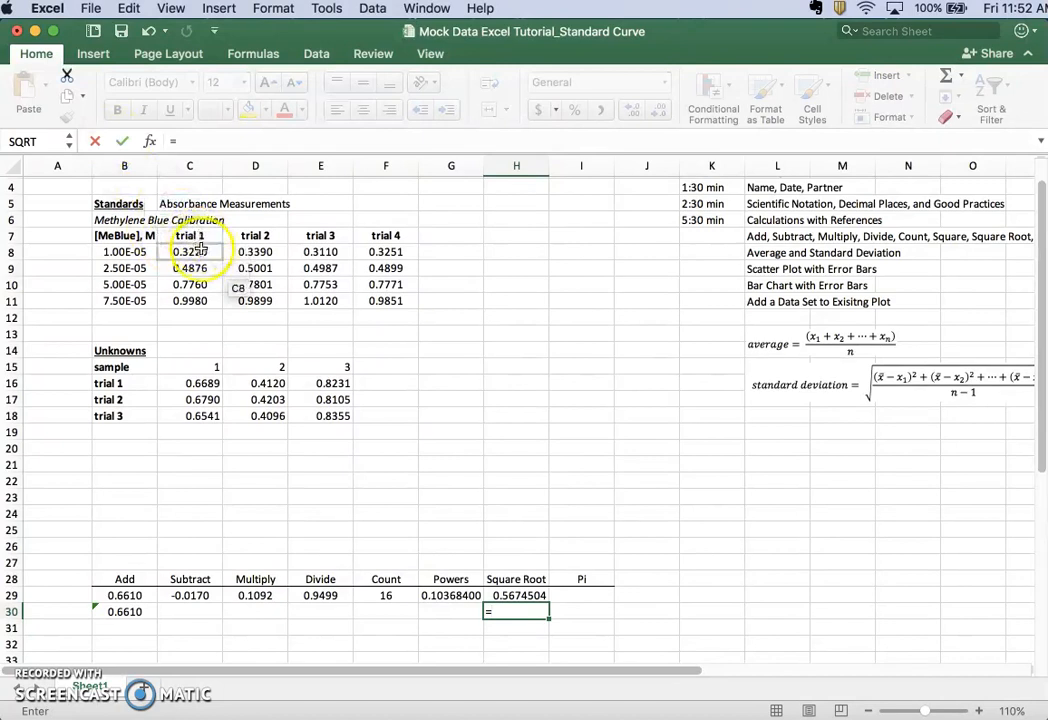
type("^1/2")
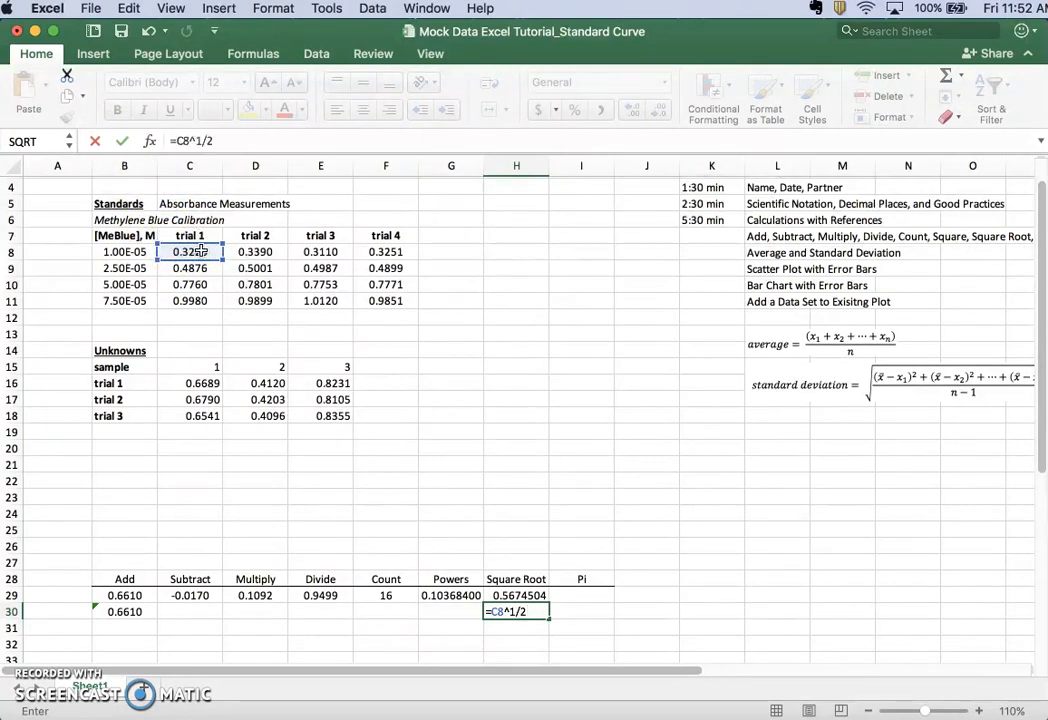
key("Return")
Center the contents of cells H30 and H29 in the Square Root column
left_click(505, 612)
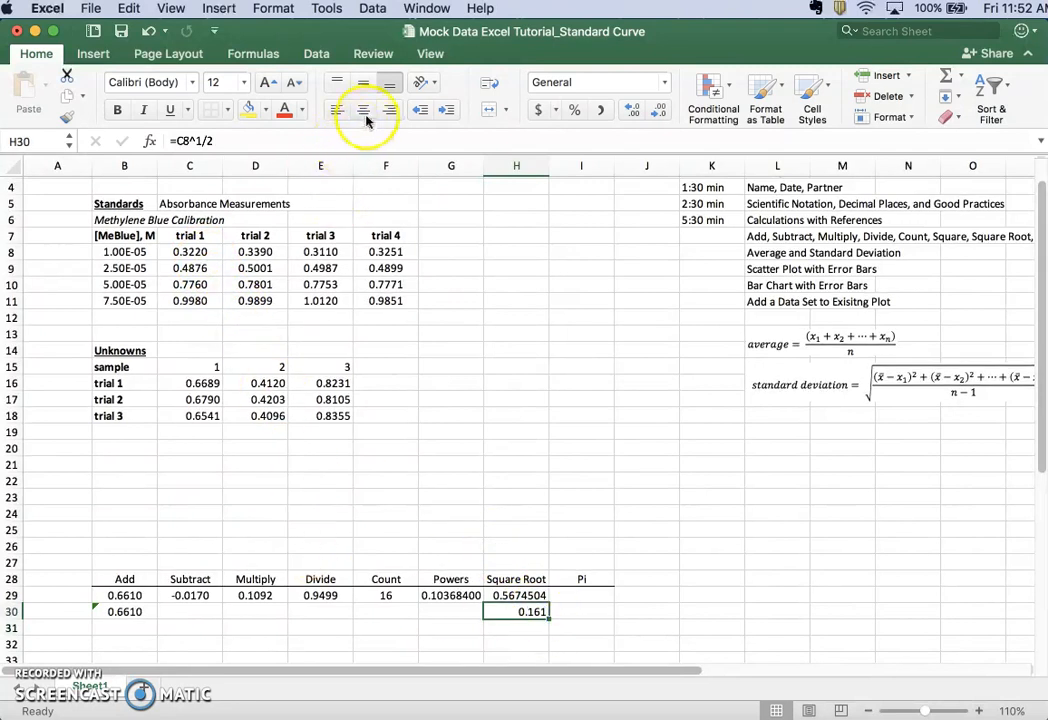
left_click(505, 595)
left_click(363, 109)
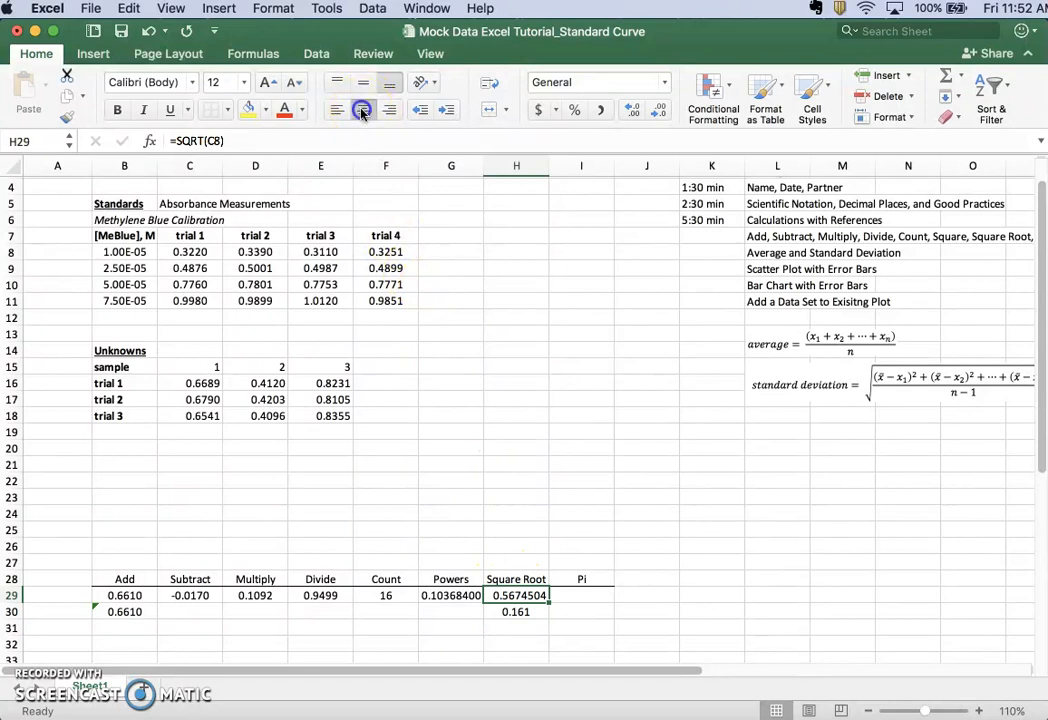
Put parentheses around the exponent in cell H30 so the formula reads =C8^(1/2)
left_click(518, 612)
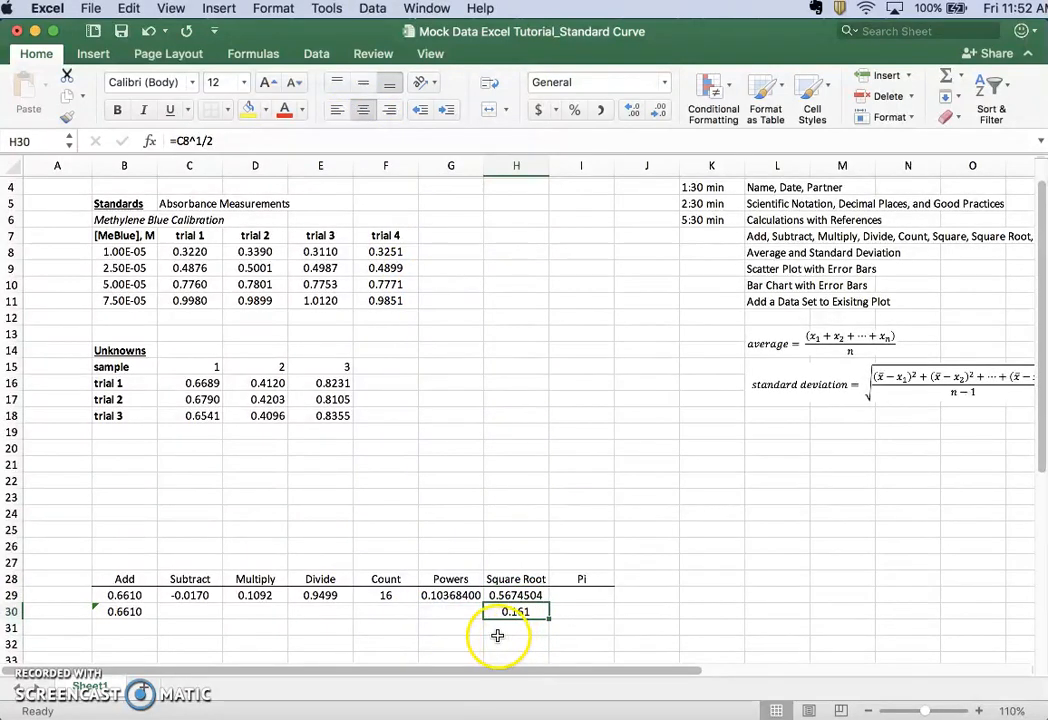
left_click(213, 140)
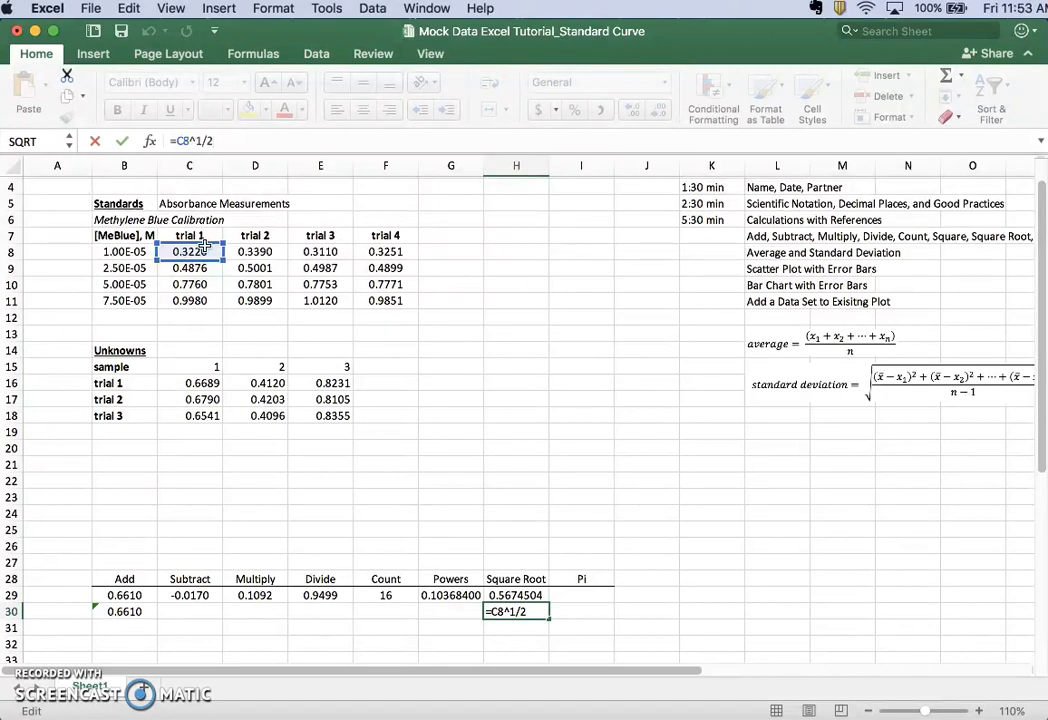
left_click(194, 141)
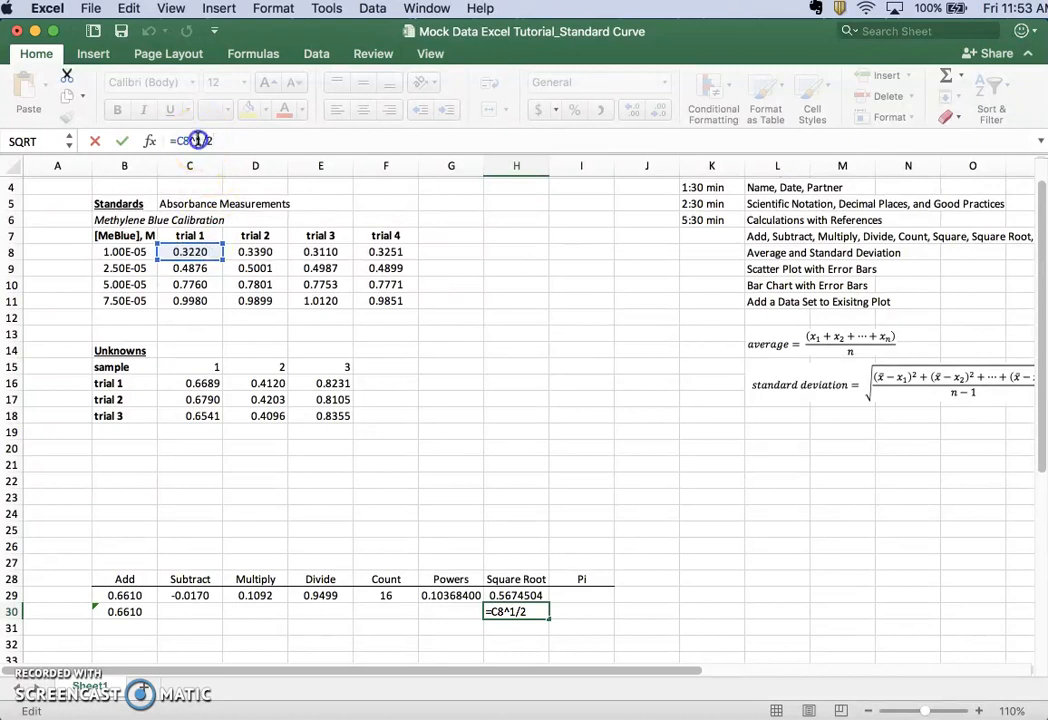
type("(")
left_click(218, 140)
type(")")
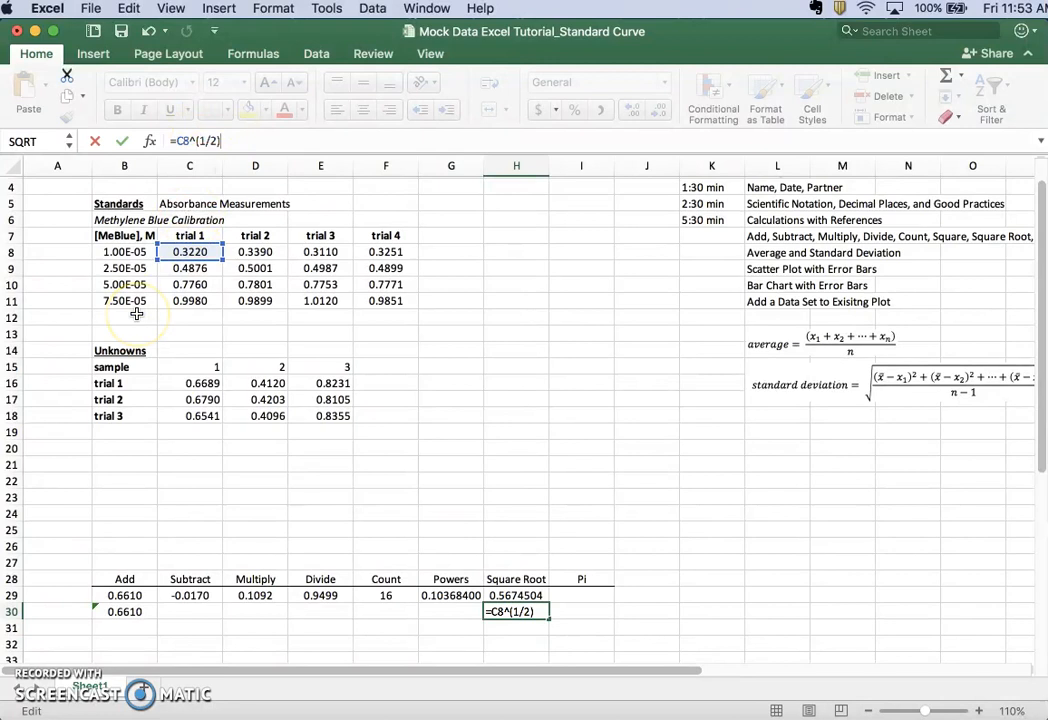
key("Return")
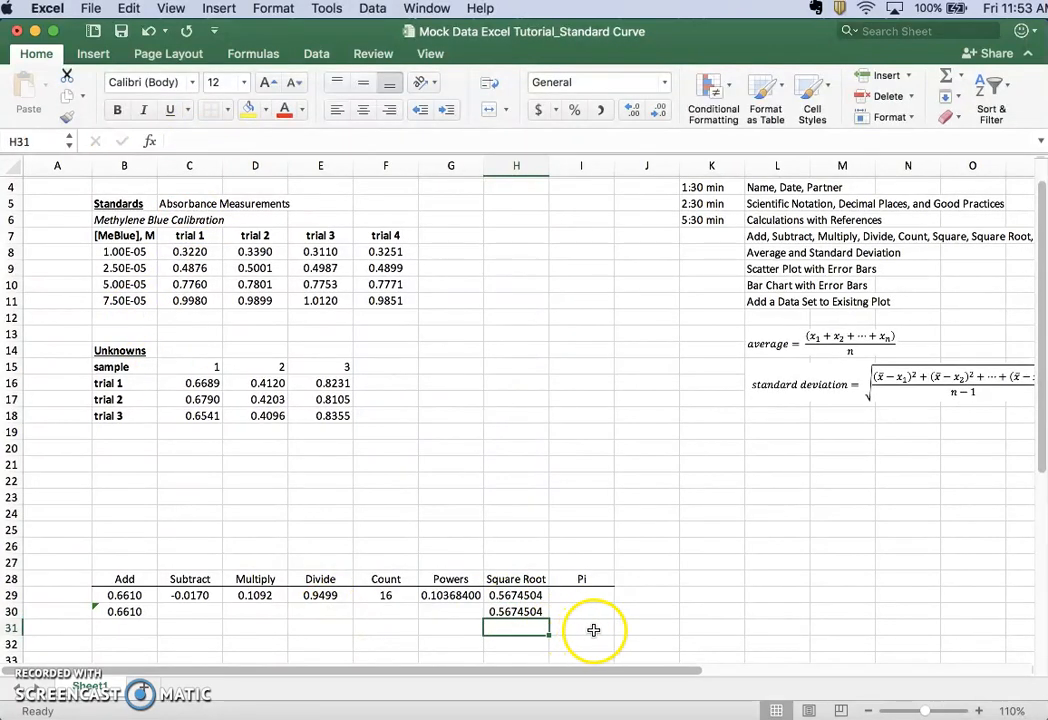
Enter the formula =pi() in cell I29 under the Pi heading
scroll(585, 628, "down", 1)
left_click(600, 586)
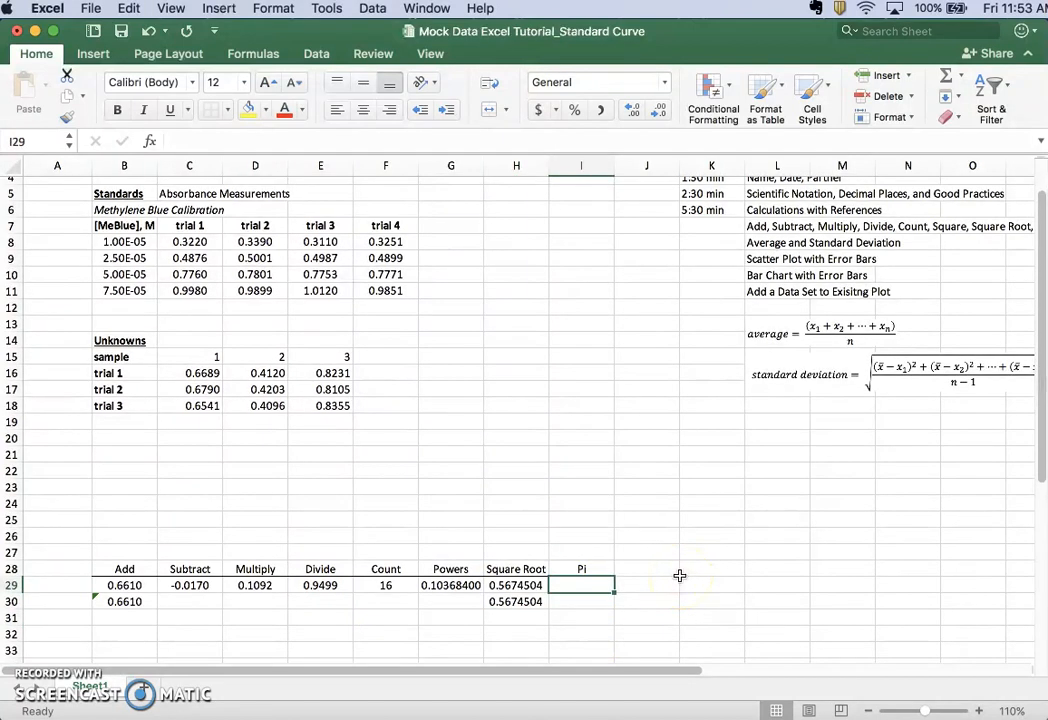
scroll(679, 575, "up", 5)
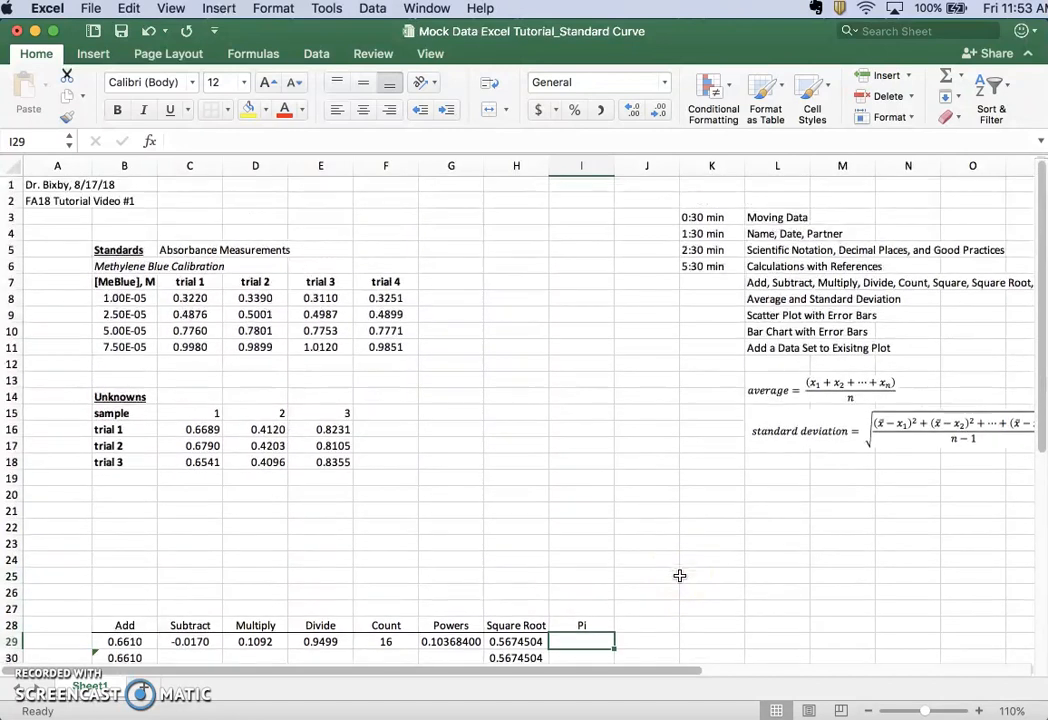
scroll(679, 575, "down", 5)
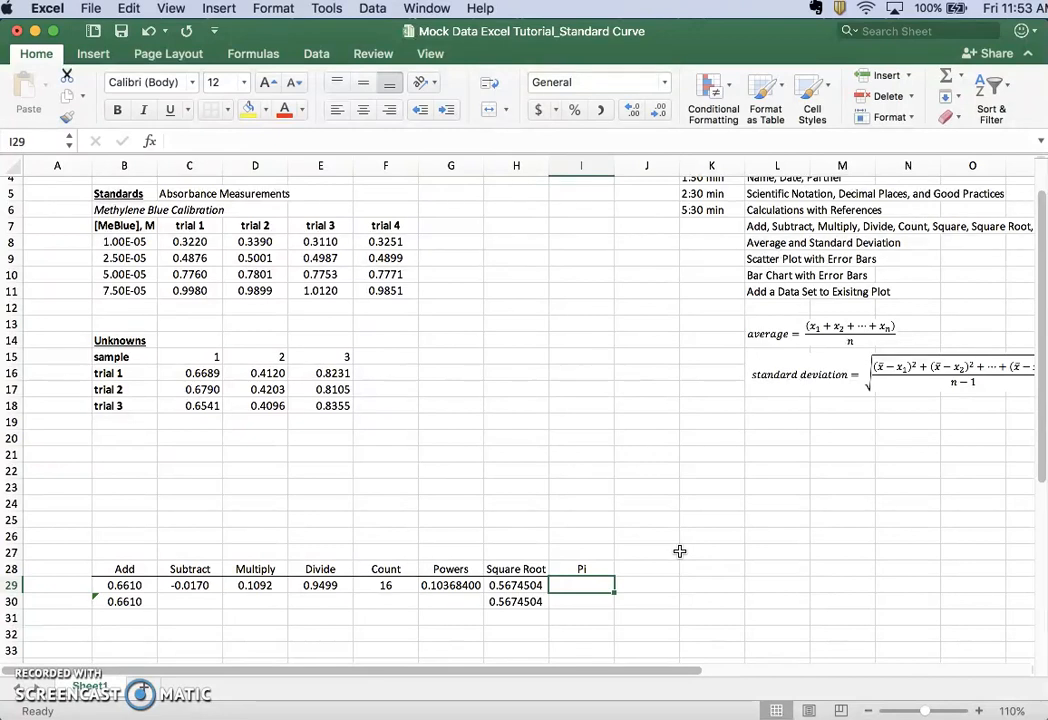
type("=pi")
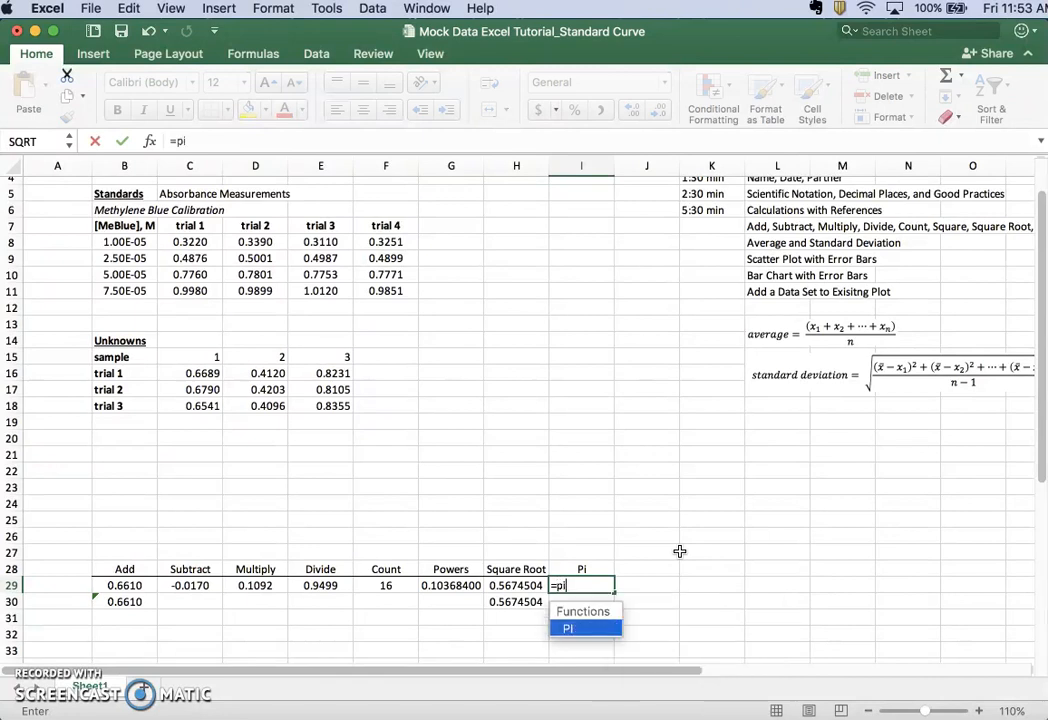
type("()")
left_click(627, 583)
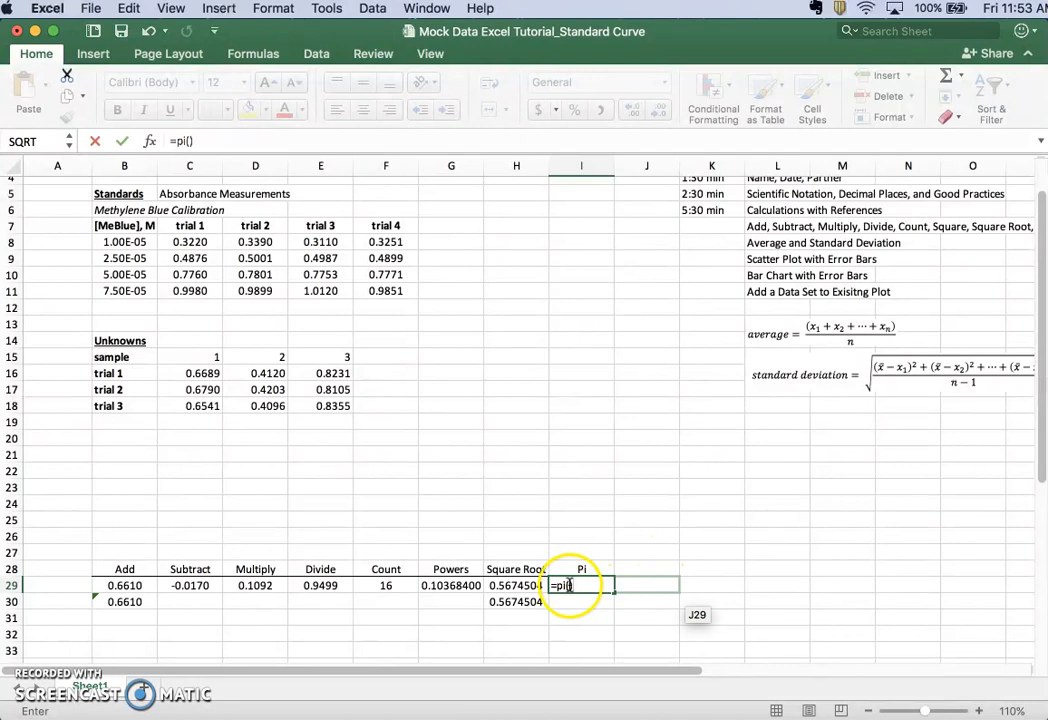
key("Return")
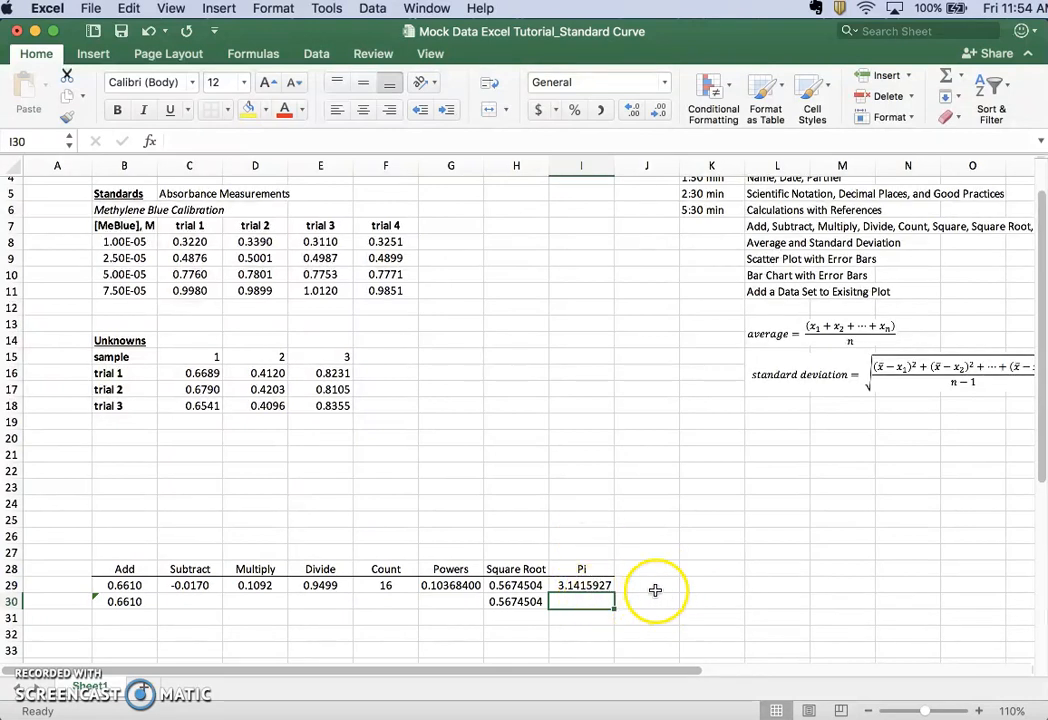
Enter the timestamp 13:30 min in cell K8, beside the Average and Standard Deviation topic
scroll(655, 554, "up", 1)
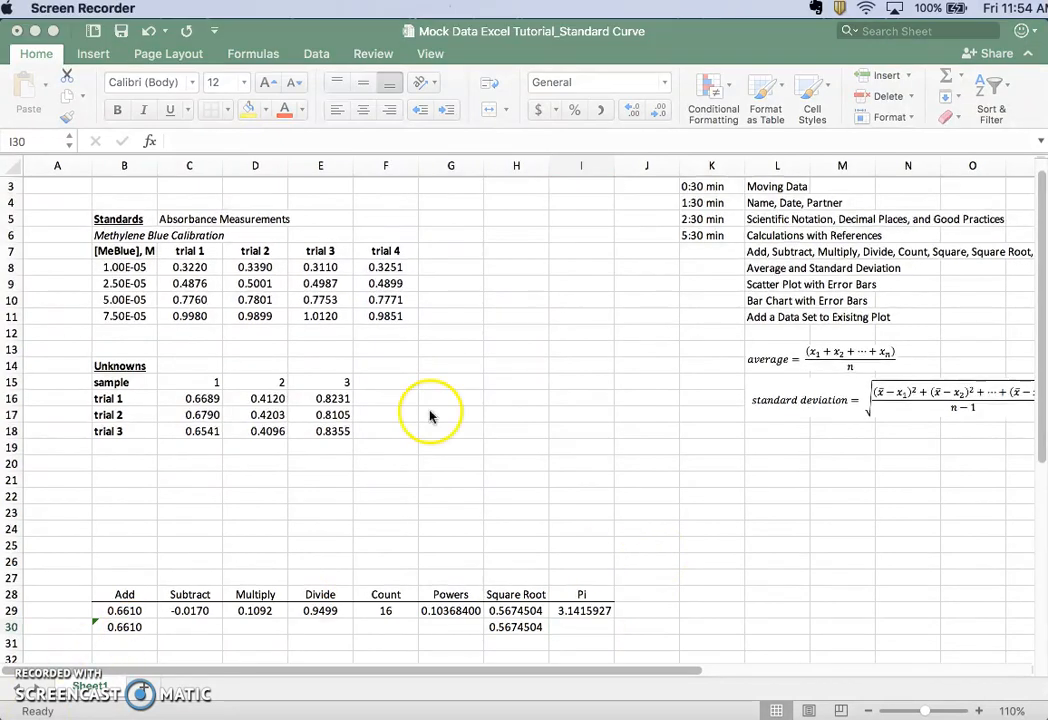
left_click(697, 268)
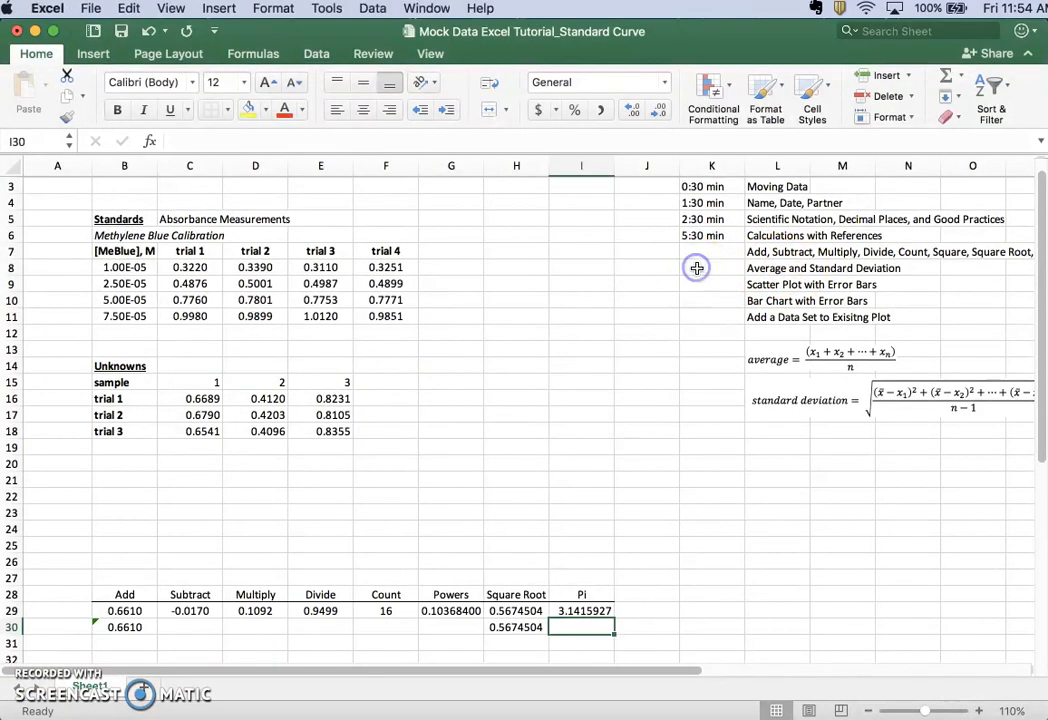
left_click(703, 268)
type("13")
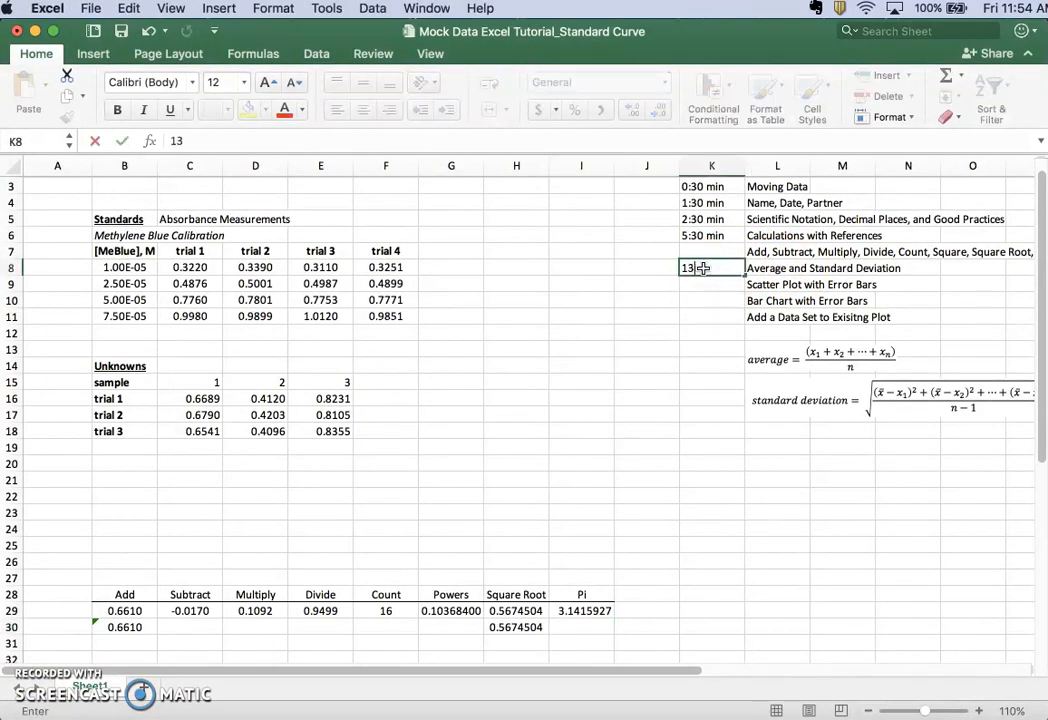
type(":30 min")
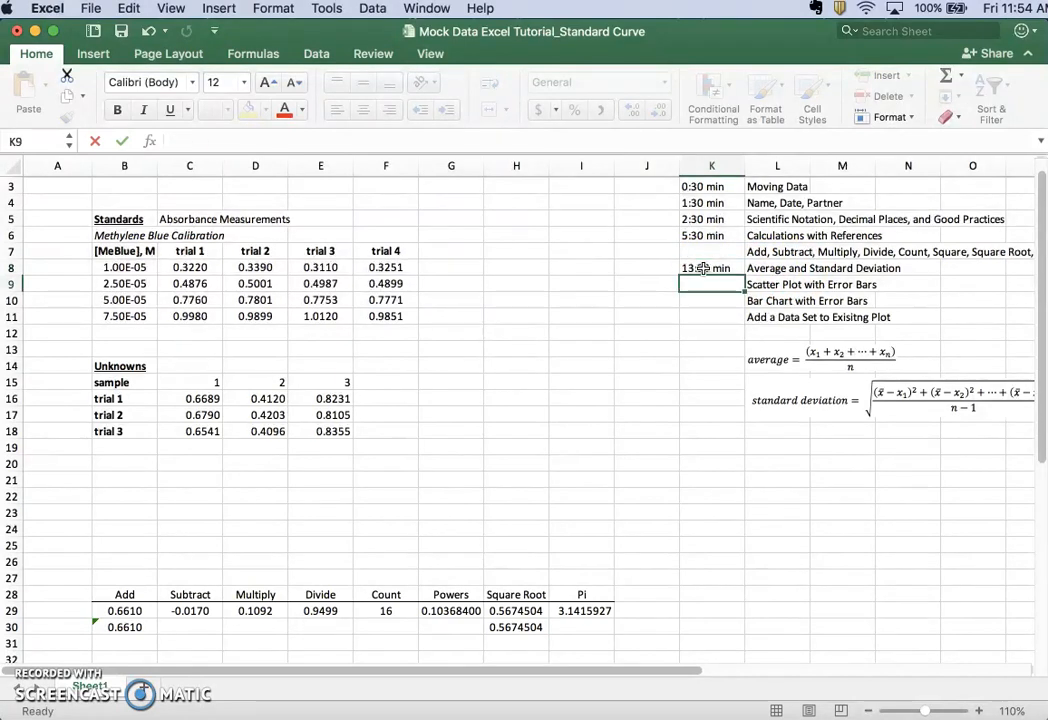
key("Return")
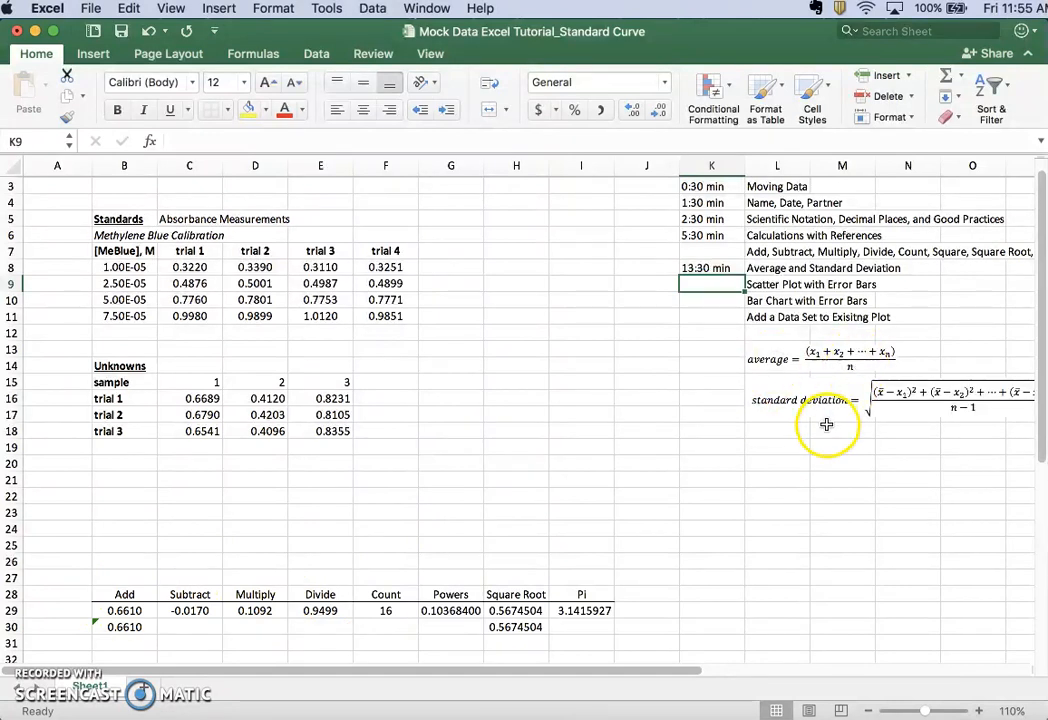
Add the column heading "average" in cell G7, next to the trial 4 heading of the standards table
scroll(822, 424, "right", 1)
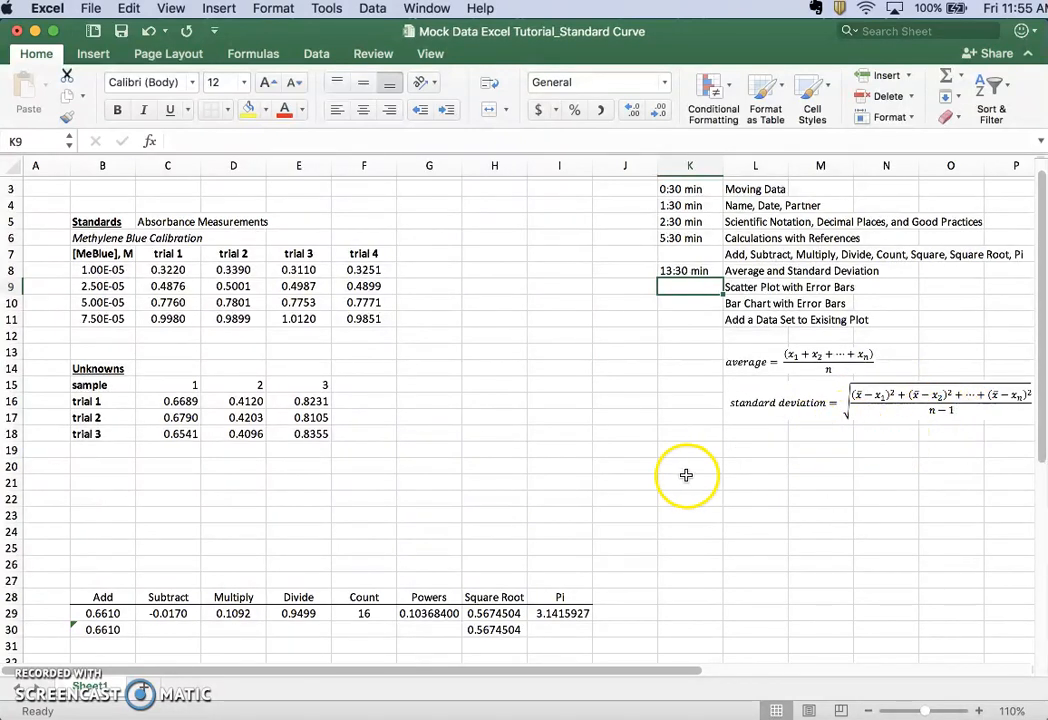
scroll(685, 475, "left", 1)
scroll(685, 475, "down", 1)
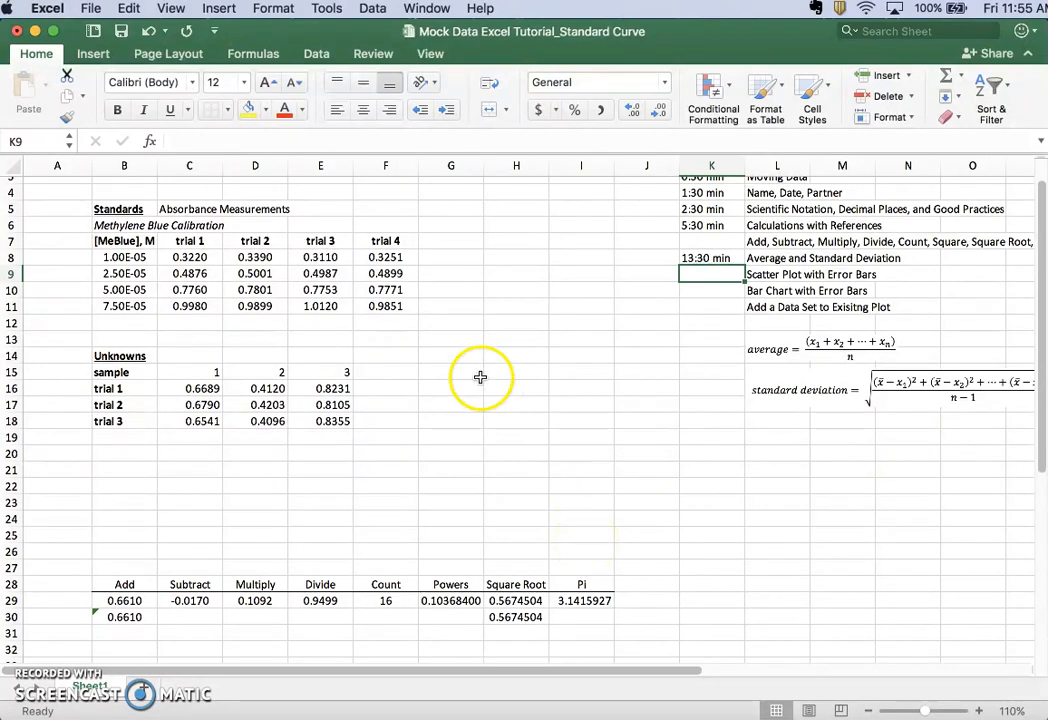
left_click(444, 243)
type("averg")
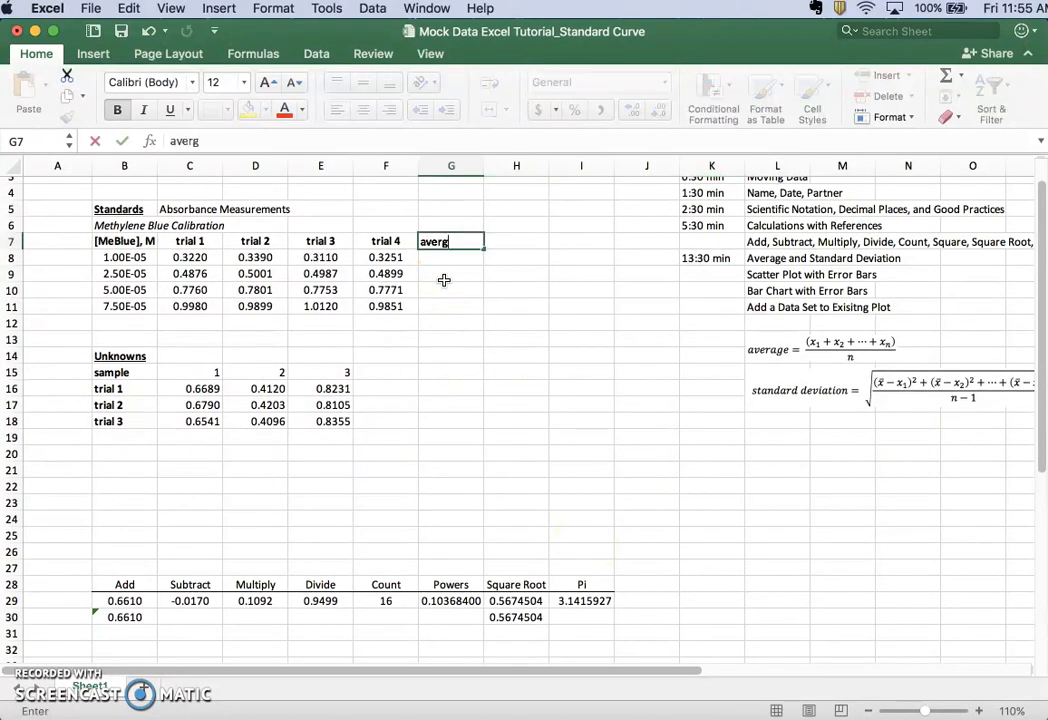
key("BackSpace")
type("age")
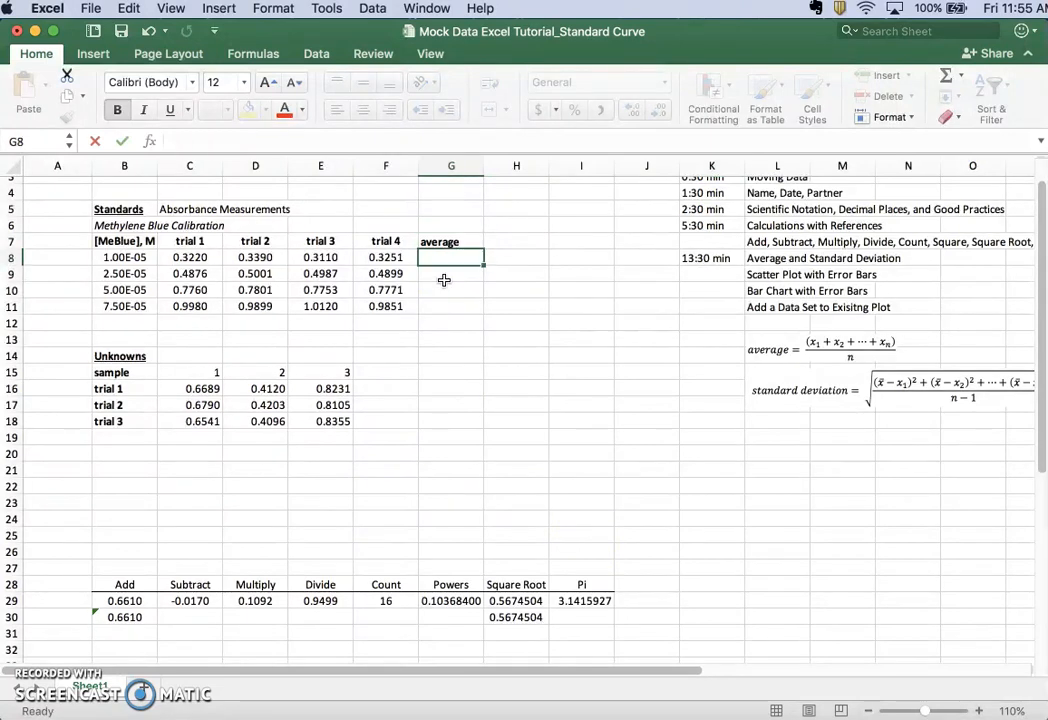
key("Return")
Calculate the average of the 1.00E-05 standard's four trials in cell G8 with =average(C8:F8)
type("=average(")
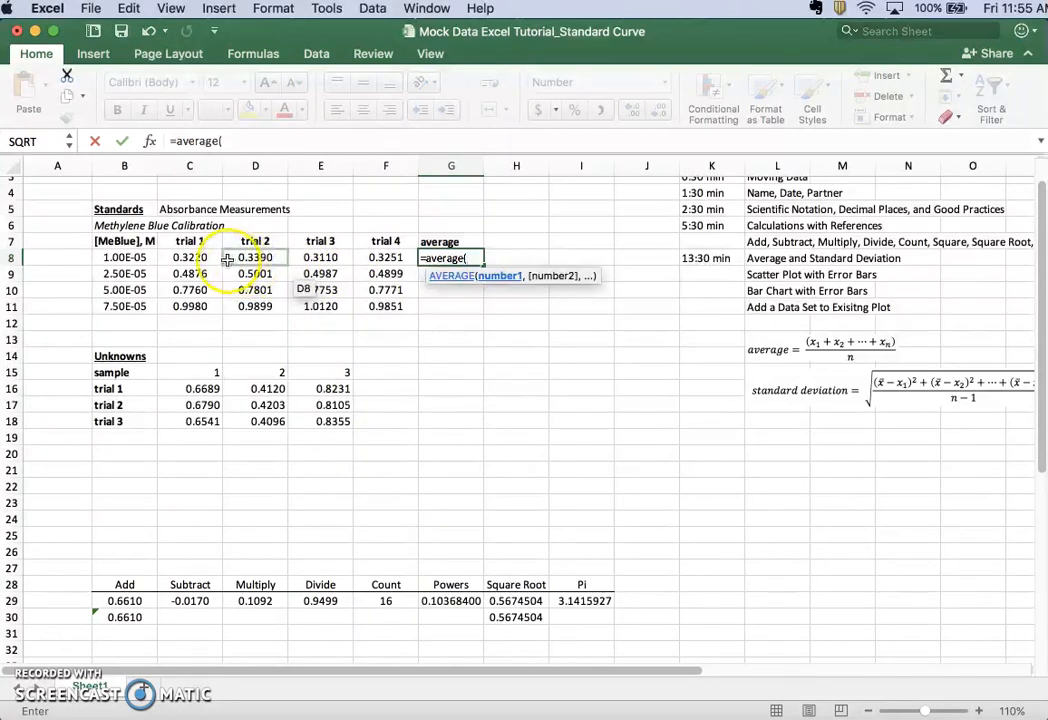
left_click_drag(190, 258, 372, 260)
type(")")
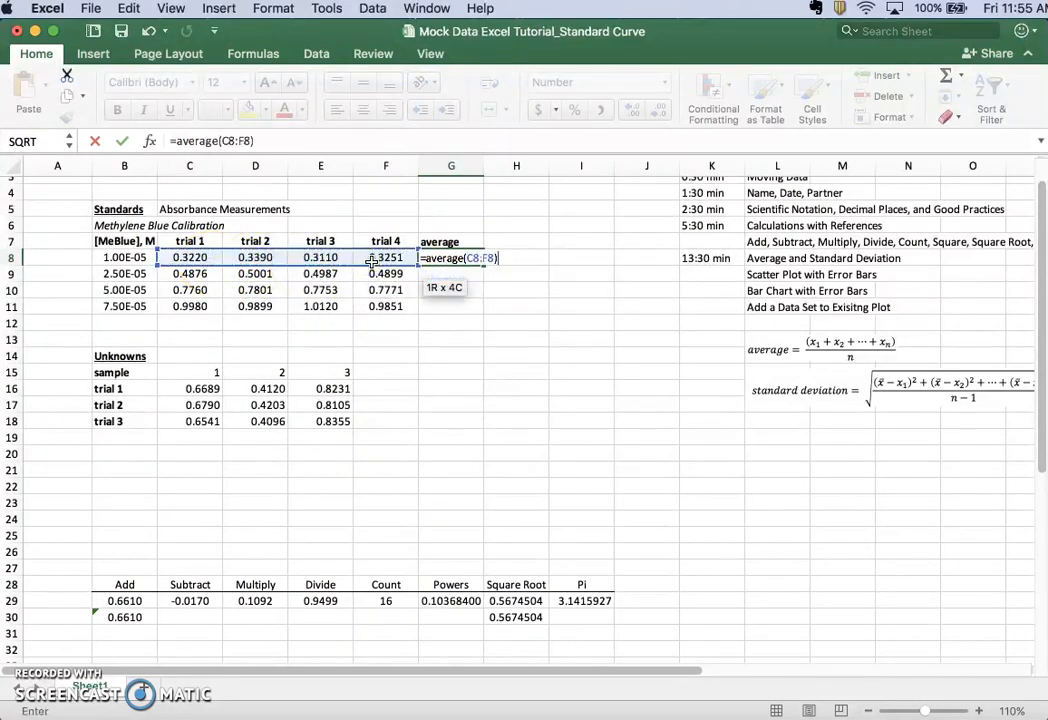
key("Return")
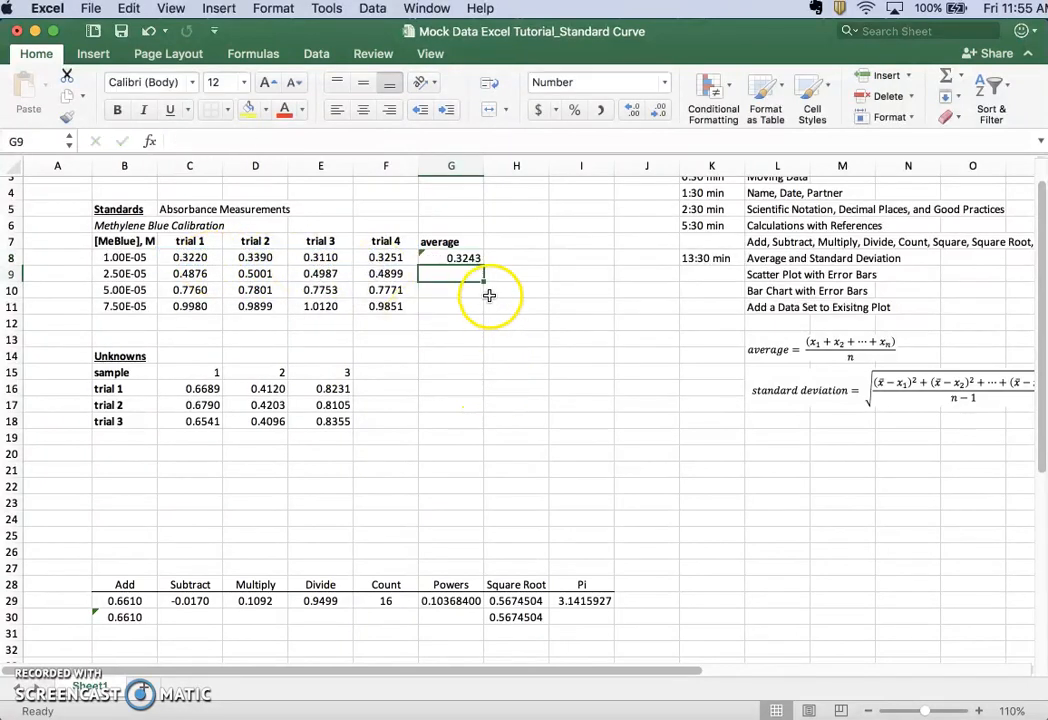
Add the column heading "standard deviation" in cell H7, next to the average heading
left_click(501, 241)
type("stan")
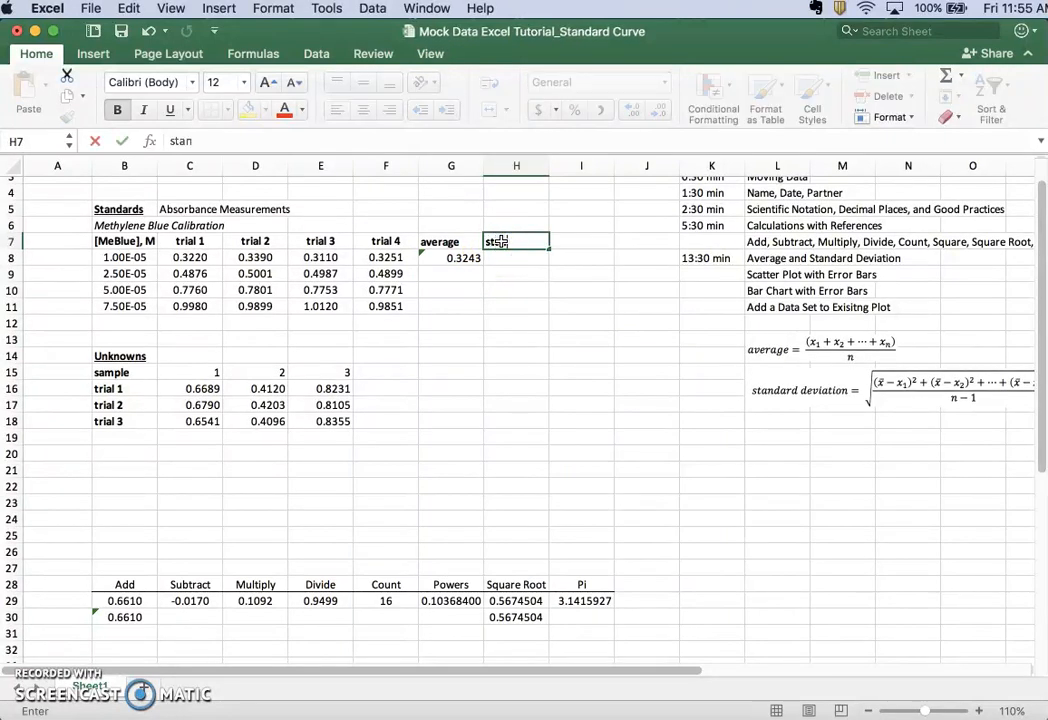
type("dard deviation")
key("Return")
Calculate the standard deviation of the 1.00E-05 standard's four trials in cell H8 with =stdev(C8:F8)
type("=")
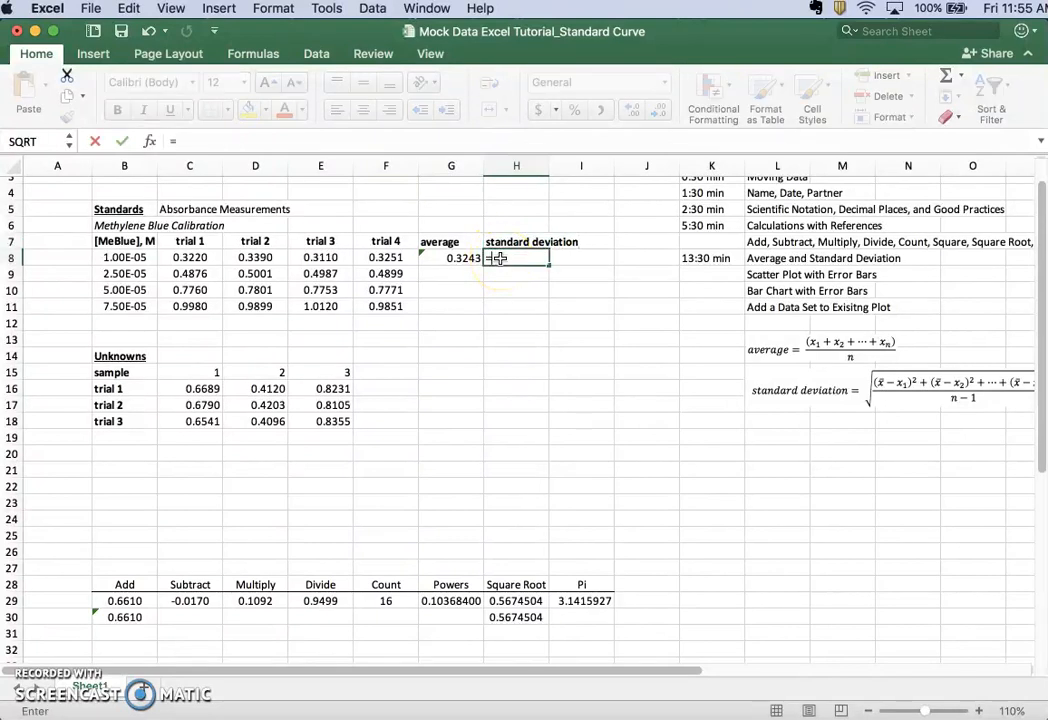
type("stdev(")
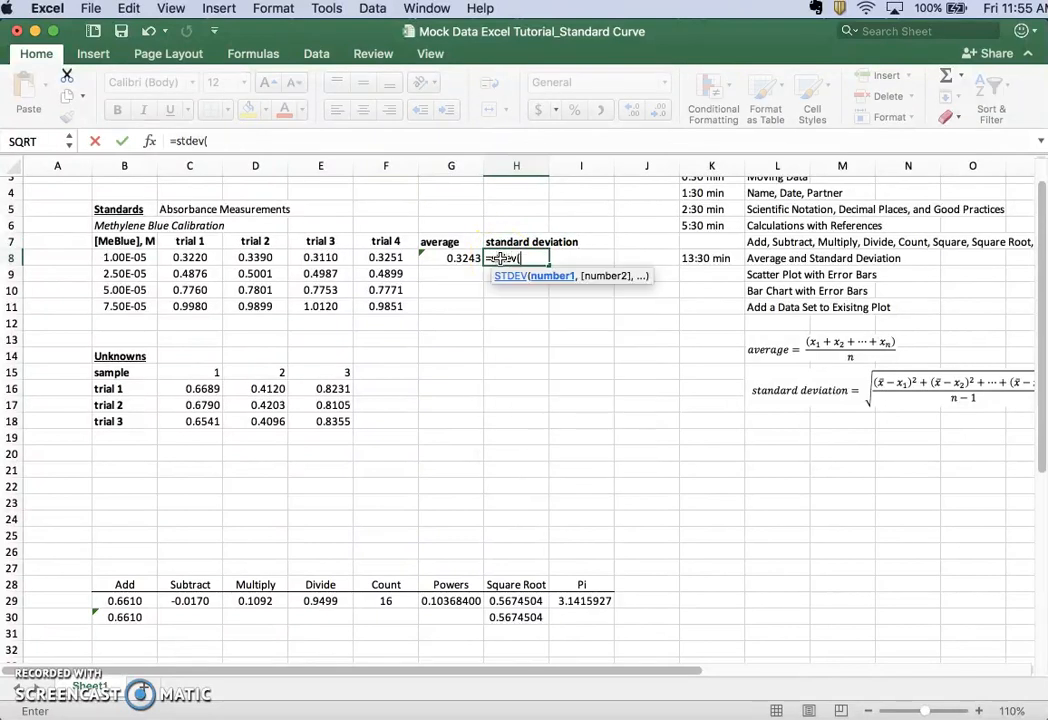
left_click_drag(180, 257, 361, 256)
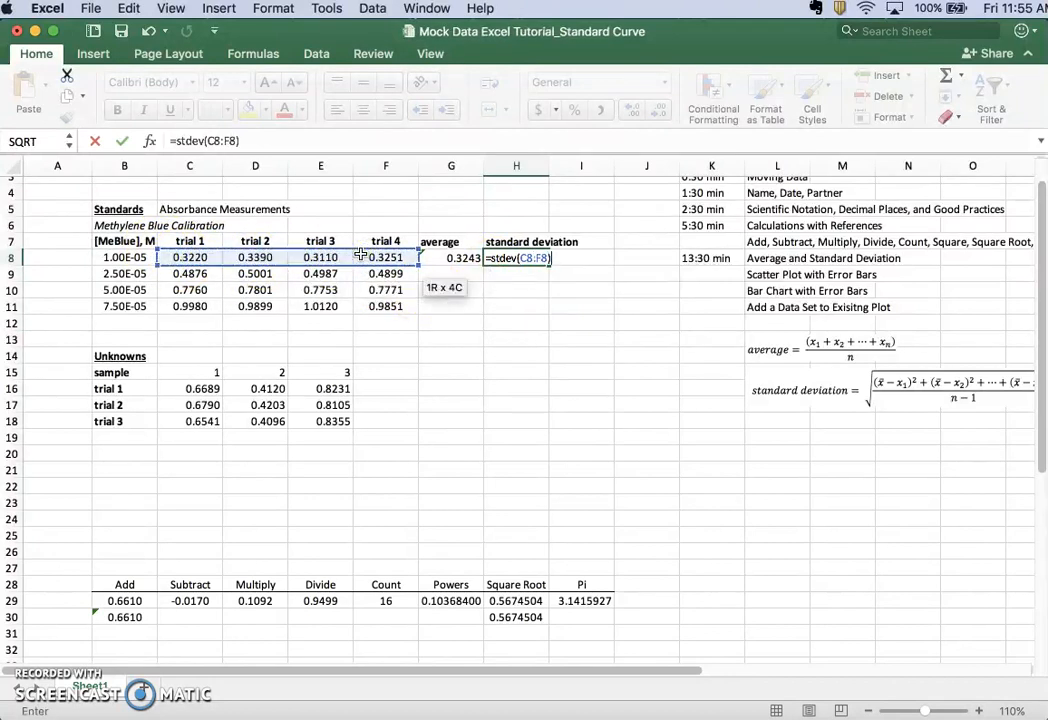
key("Return")
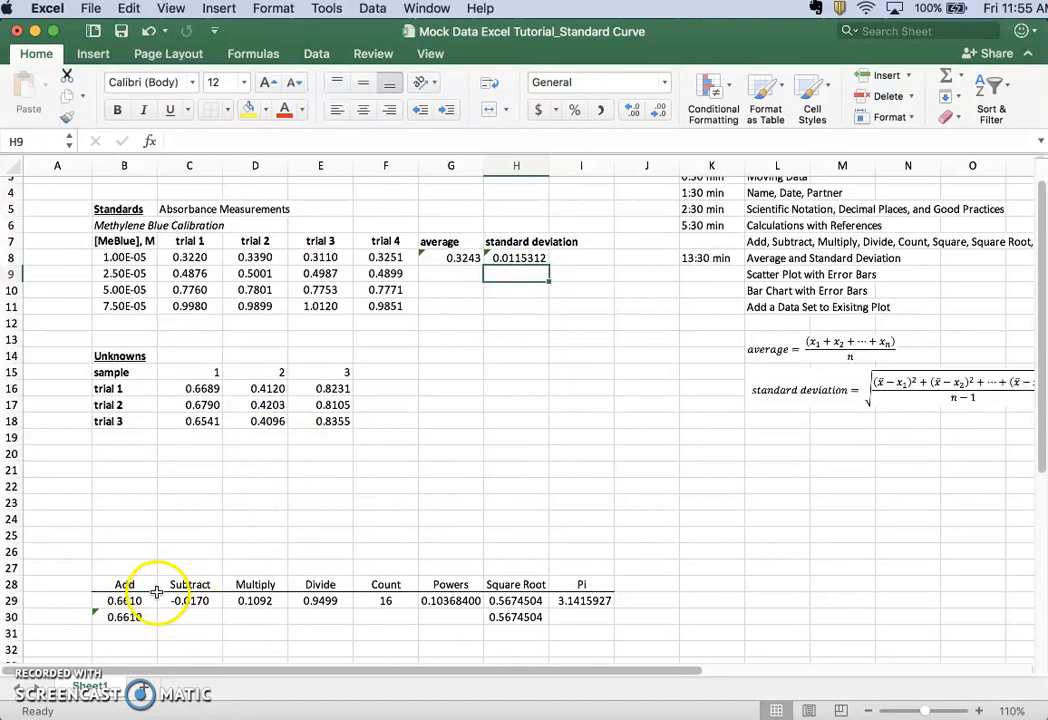